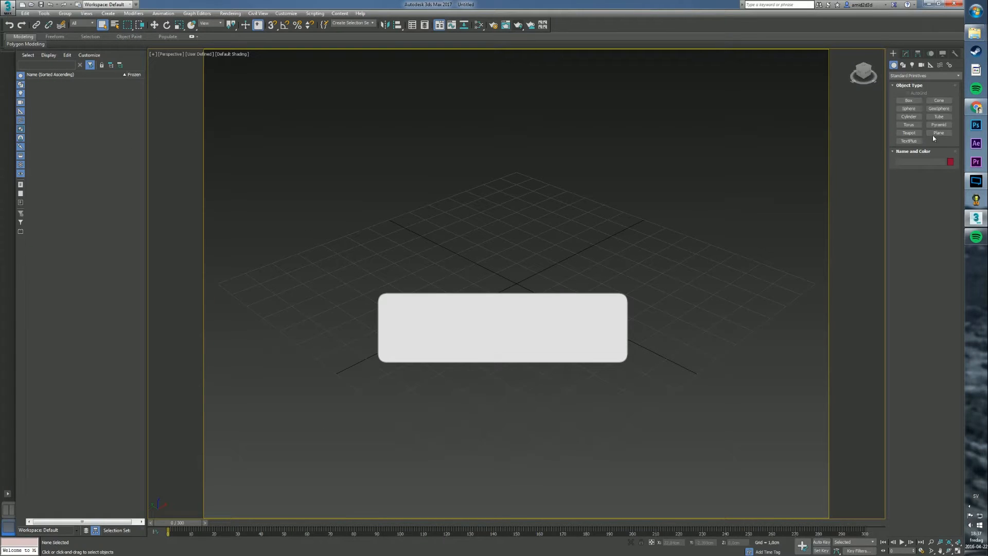
# - Create a teapot primitive with a radius of about 5.1 cm at the centre of the grid
pyautogui.click(909, 133)
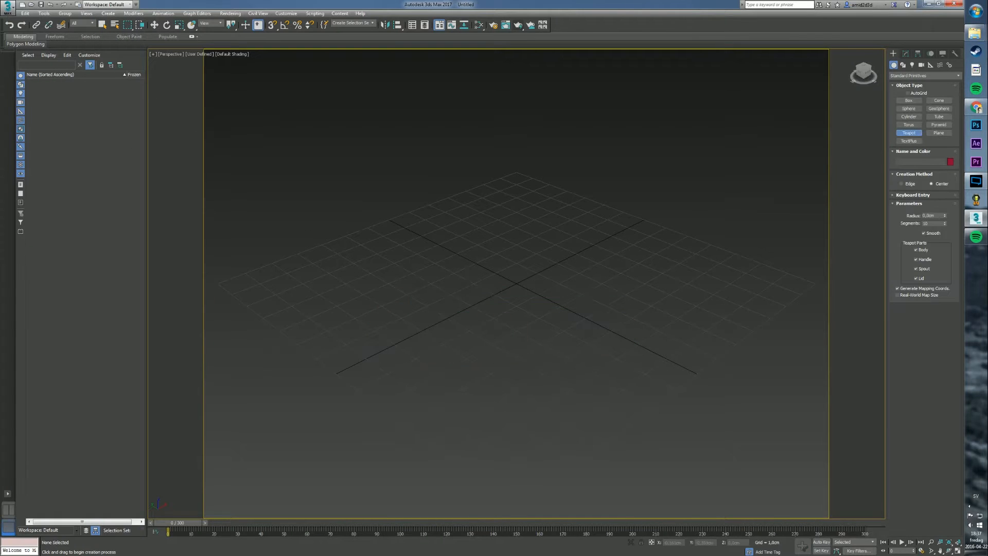
pyautogui.moveTo(516, 283); pyautogui.dragTo(522, 220)
pyautogui.rightClick(523, 221)
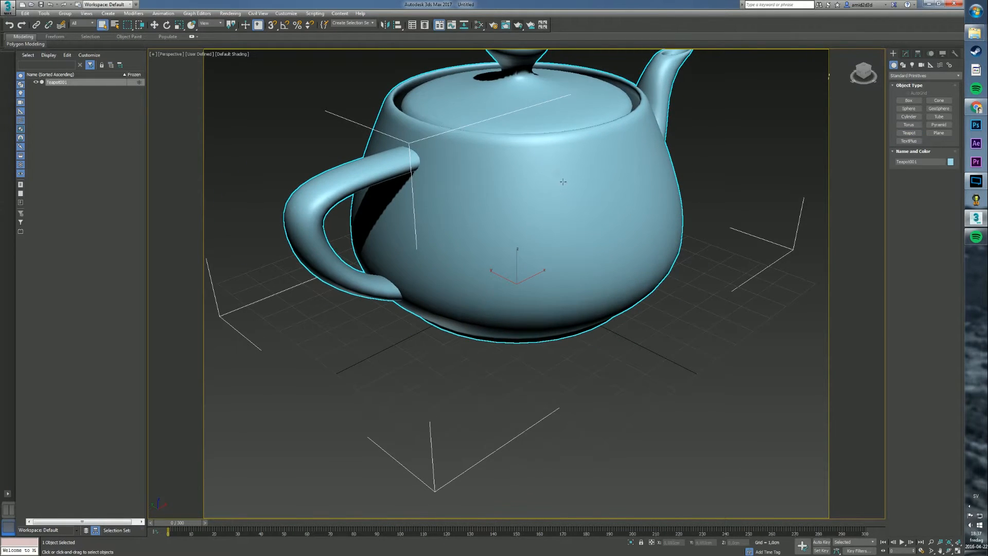
pyautogui.moveTo(563, 181); pyautogui.dragTo(580, 268, button='middle')
pyautogui.keyDown('alt'); pyautogui.moveTo(580, 267); pyautogui.dragTo(567, 299, button='middle'); pyautogui.keyUp('alt')
pyautogui.scroll(-4, 675, 268)
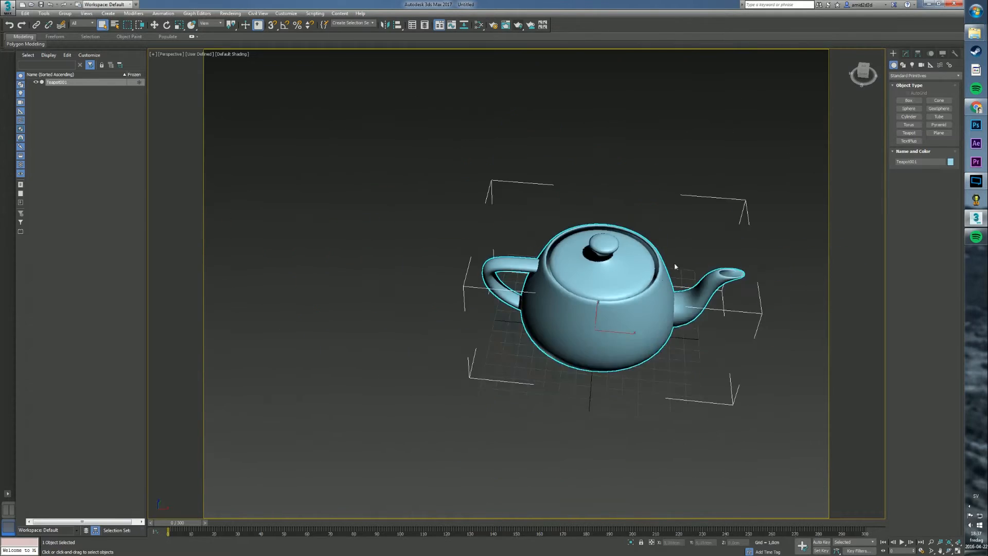
# - Examine the teapot's body, lid, handle and spout from several angles
pyautogui.scroll(-3, 605, 280)
pyautogui.moveTo(675, 267); pyautogui.dragTo(630, 263, button='middle')
pyautogui.scroll(8, 588, 279)
pyautogui.keyDown('alt'); pyautogui.moveTo(631, 262); pyautogui.dragTo(651, 223, button='middle'); pyautogui.keyUp('alt')
pyautogui.scroll(-4, 650, 224)
pyautogui.keyDown('alt'); pyautogui.moveTo(637, 260); pyautogui.dragTo(639, 217, button='middle'); pyautogui.keyUp('alt')
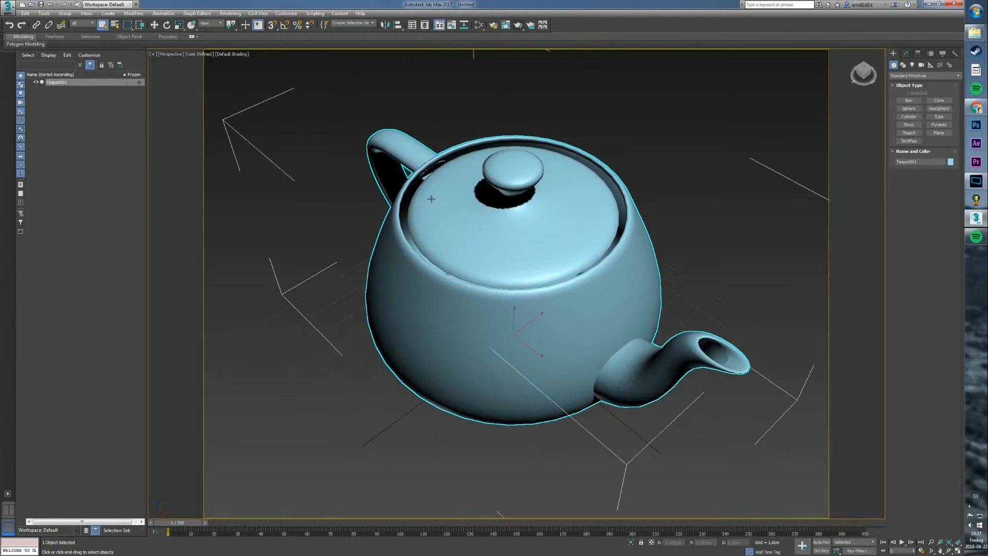
pyautogui.moveTo(440, 203); pyautogui.dragTo(534, 242, button='middle')
pyautogui.scroll(-3, 566, 237)
pyautogui.keyDown('alt'); pyautogui.moveTo(607, 224); pyautogui.dragTo(627, 215, button='middle'); pyautogui.keyUp('alt')
pyautogui.scroll(5, 580, 235)
pyautogui.scroll(-3, 554, 239)
pyautogui.keyDown('alt'); pyautogui.moveTo(538, 255); pyautogui.dragTo(565, 238, button='middle'); pyautogui.keyUp('alt')
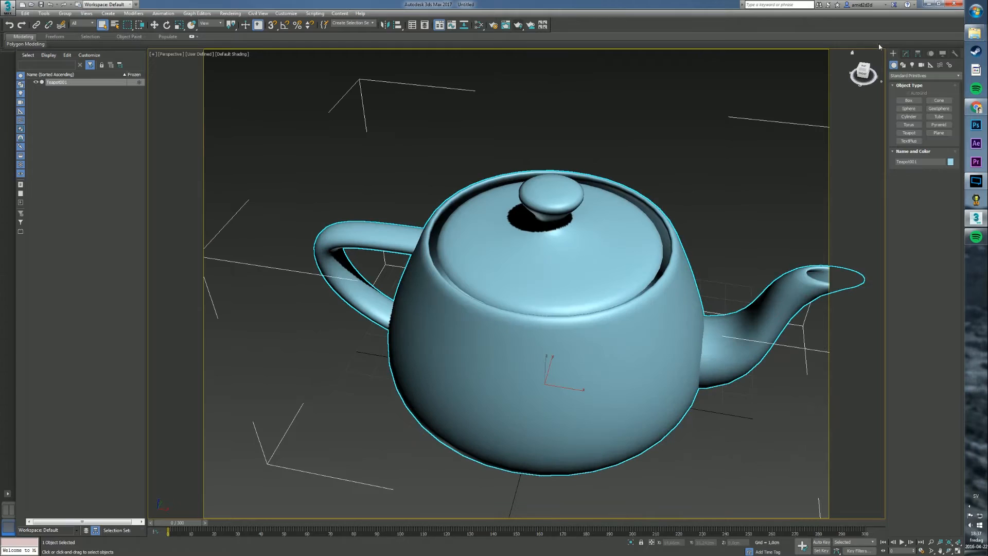
# - Turn off the Lid part in the teapot's parameters to open up its interior
pyautogui.click(906, 54)
pyautogui.moveTo(499, 228); pyautogui.dragTo(511, 189, button='middle')
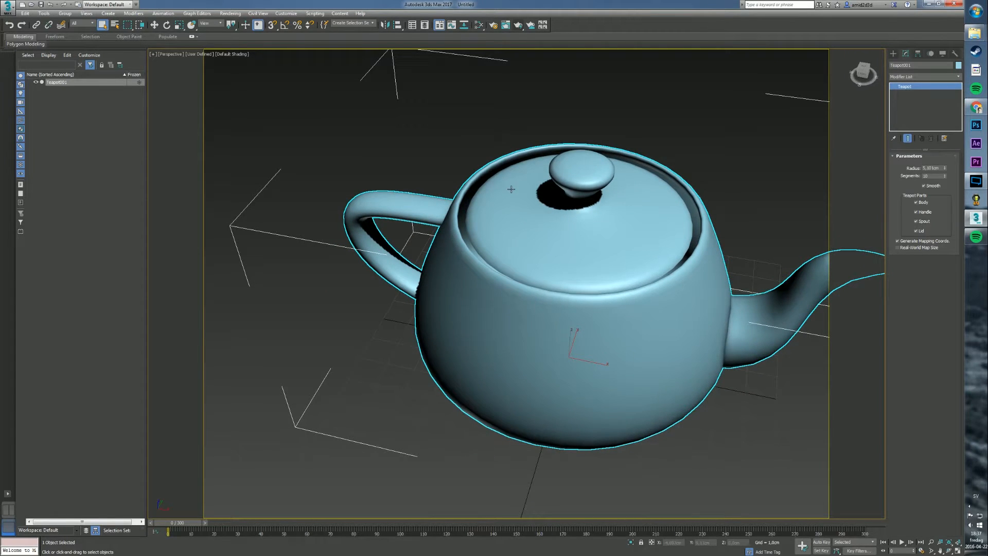
pyautogui.click(926, 232)
pyautogui.scroll(-5, 453, 260)
pyautogui.scroll(10, 458, 261)
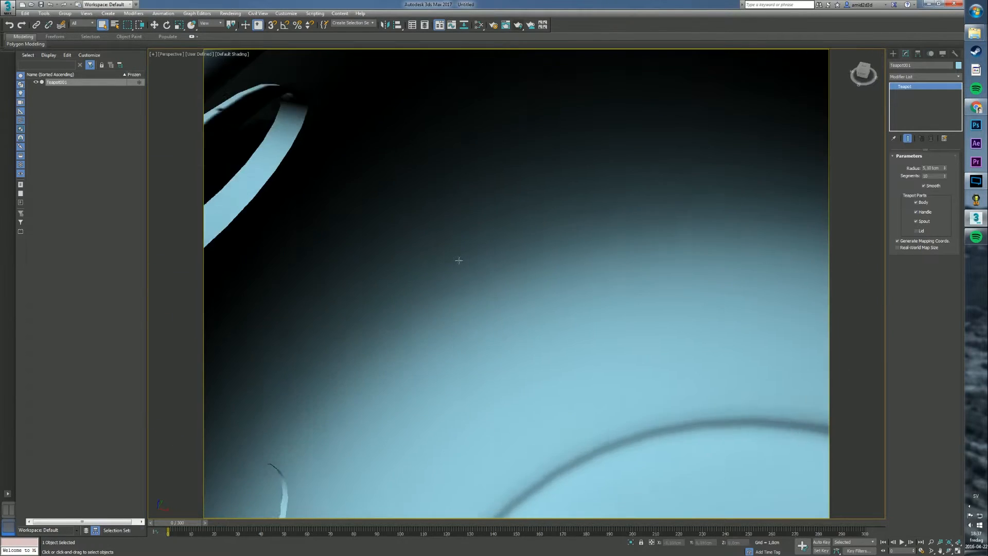
# - Examine the lidless teapot's interior and where the handle and spout meet the body
pyautogui.keyDown('alt'); pyautogui.moveTo(459, 261); pyautogui.dragTo(444, 249, button='middle'); pyautogui.keyUp('alt')
pyautogui.moveTo(480, 310); pyautogui.dragTo(404, 381, button='middle')
pyautogui.scroll(-10, 385, 361)
pyautogui.scroll(7, 414, 344)
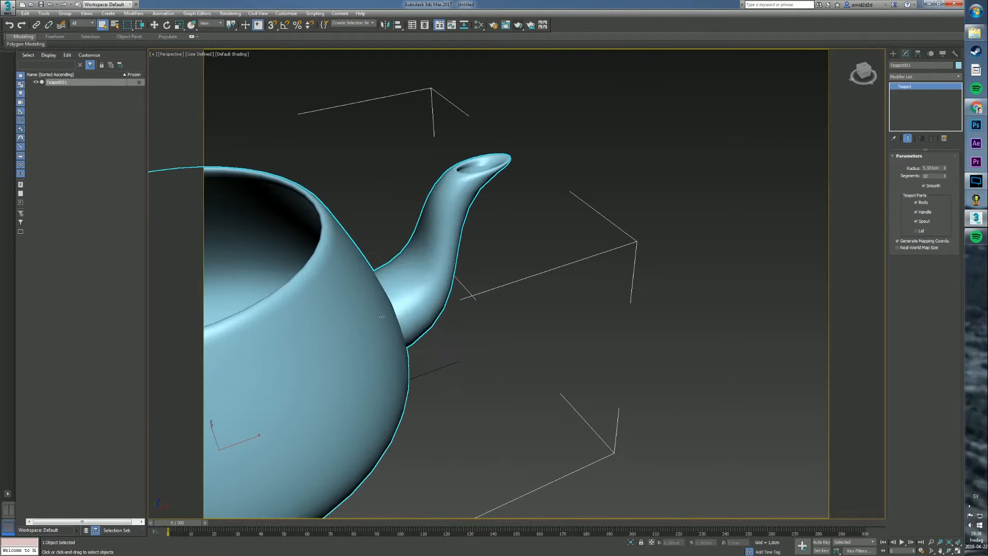
pyautogui.keyDown('alt'); pyautogui.moveTo(381, 317); pyautogui.dragTo(565, 276, button='middle'); pyautogui.keyUp('alt')
pyautogui.scroll(4, 622, 294)
pyautogui.scroll(-6, 561, 288)
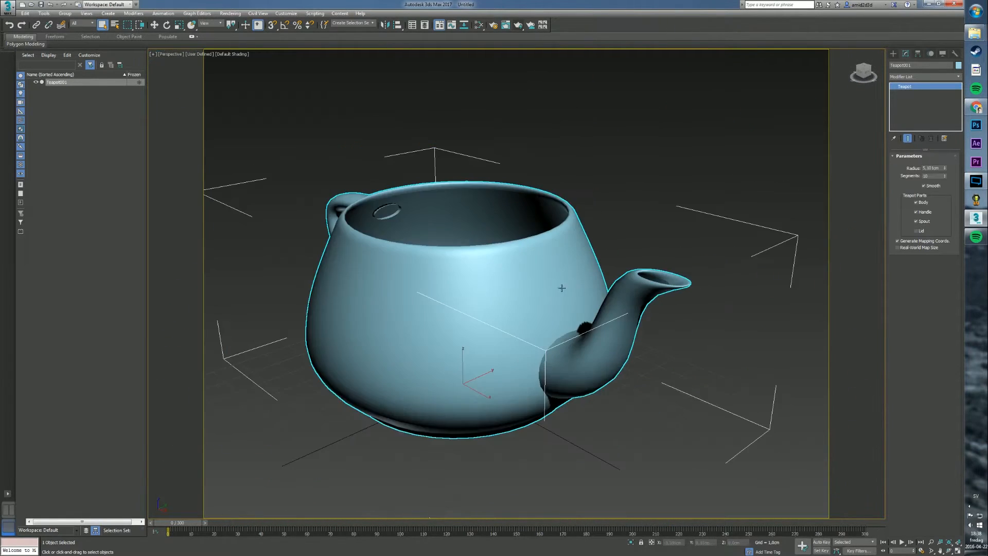
pyautogui.click(863, 69)
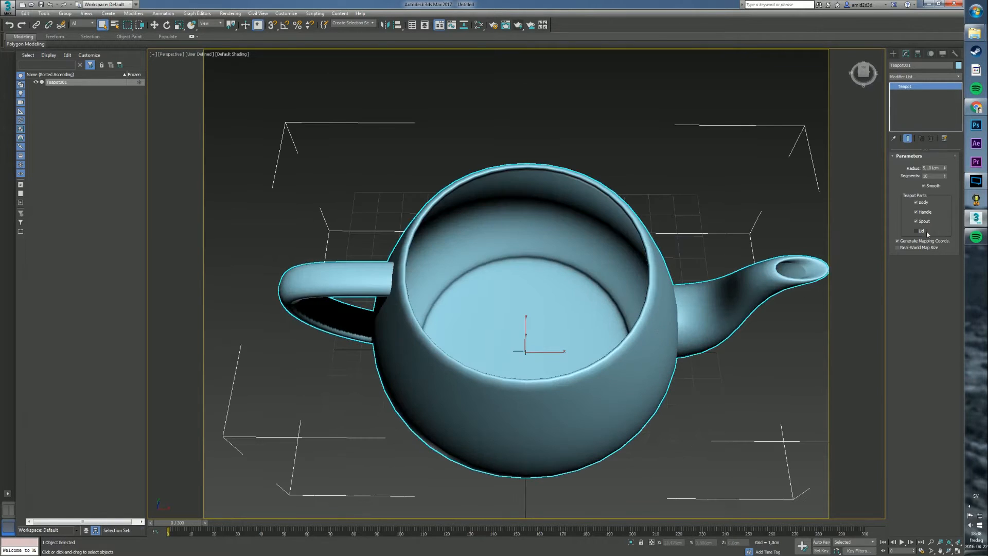
# - Turn the teapot's Lid part back on
pyautogui.click(928, 233)
pyautogui.moveTo(576, 273)
pyautogui.keyDown('alt'); pyautogui.mouseDown(button='middle')
pyautogui.moveTo(551, 283)
pyautogui.moveTo(541, 319)
pyautogui.moveTo(614, 297)
pyautogui.moveTo(626, 273)
pyautogui.moveTo(624, 418)
pyautogui.mouseUp(button='middle'); pyautogui.keyUp('alt')
pyautogui.scroll(-6, 615, 297)
pyautogui.scroll(8, 614, 297)
# - Switch the viewport to wireframe and examine the teapot's mesh where its body, lid, handle and spout intersect
pyautogui.press('F3')
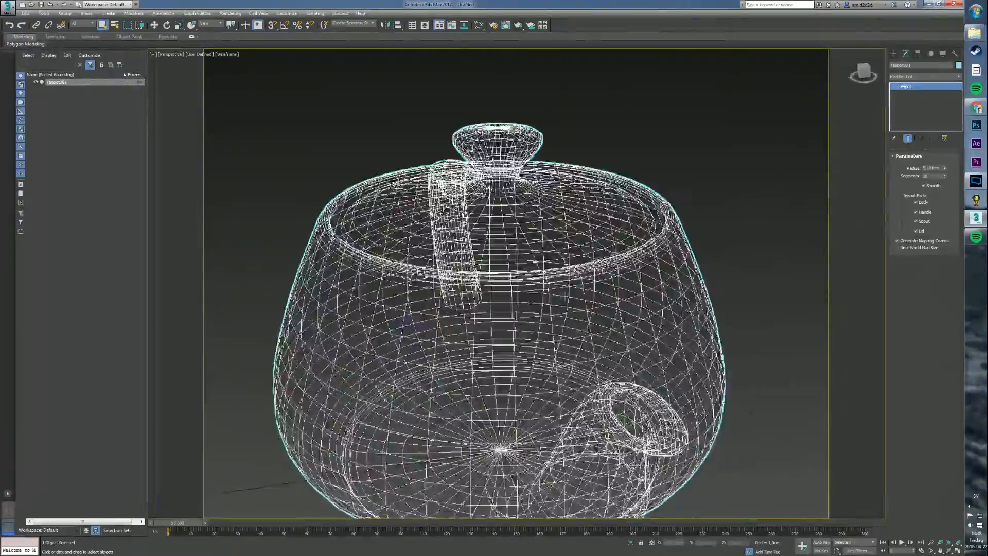
pyautogui.keyDown('alt'); pyautogui.moveTo(625, 191); pyautogui.dragTo(587, 242, button='middle'); pyautogui.keyUp('alt')
pyautogui.scroll(-5, 658, 241)
pyautogui.scroll(8, 657, 239)
pyautogui.scroll(5, 575, 231)
pyautogui.scroll(-8, 574, 231)
pyautogui.scroll(8, 589, 245)
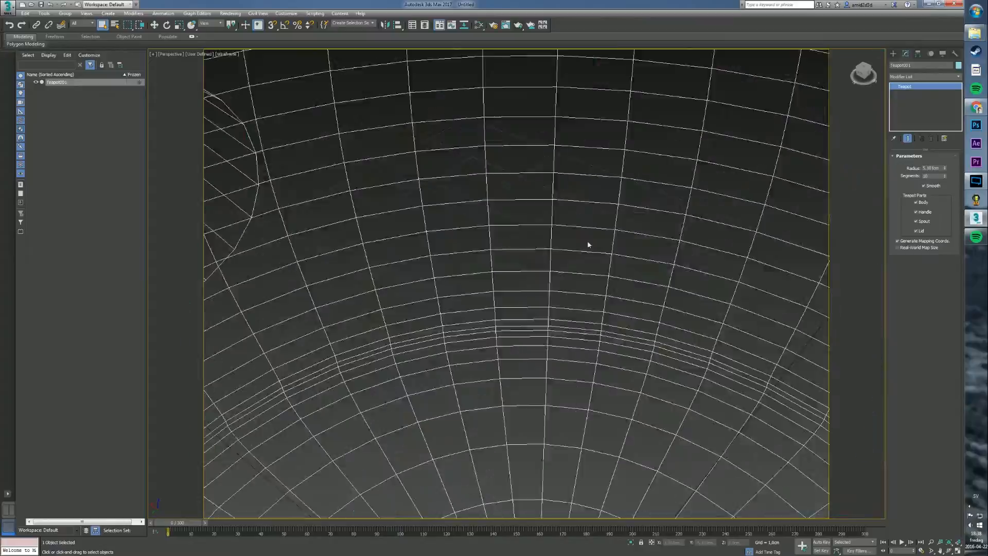
pyautogui.scroll(-8, 589, 245)
pyautogui.scroll(4, 587, 246)
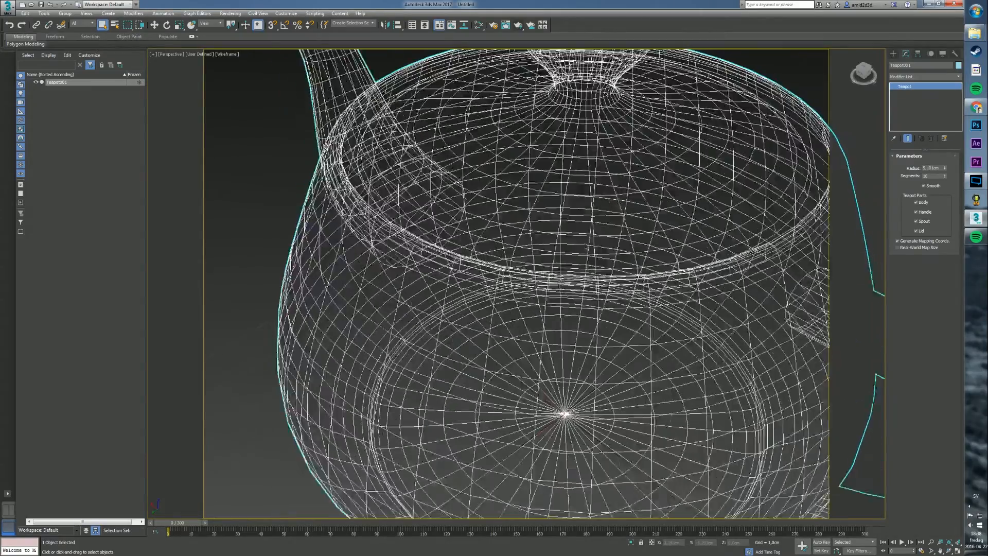
pyautogui.scroll(-4, 587, 247)
pyautogui.scroll(4, 587, 247)
pyautogui.scroll(-7, 587, 247)
pyautogui.keyDown('alt'); pyautogui.moveTo(588, 246); pyautogui.dragTo(584, 271, button='middle'); pyautogui.keyUp('alt')
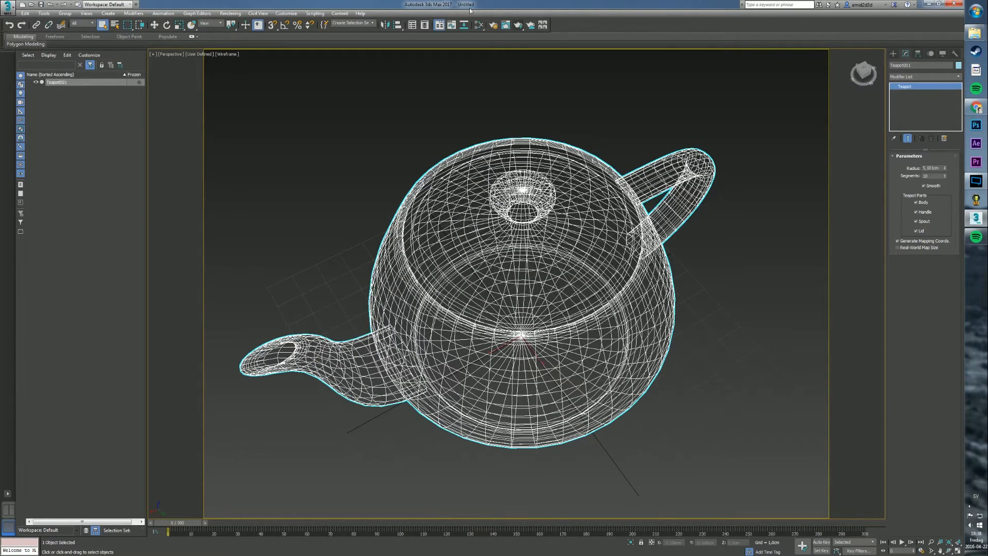
pyautogui.moveTo(720, 287)
pyautogui.mouseDown(button='middle')
pyautogui.moveTo(731, 273)
pyautogui.moveTo(731, 289)
pyautogui.moveTo(714, 269)
pyautogui.mouseUp(button='middle')
pyautogui.scroll(4, 732, 278)
pyautogui.scroll(-4, 731, 281)
# - Return the viewport to default shading and view the whole teapot from the side
pyautogui.press('F3')
pyautogui.moveTo(369, 123); pyautogui.dragTo(352, 169, button='middle')
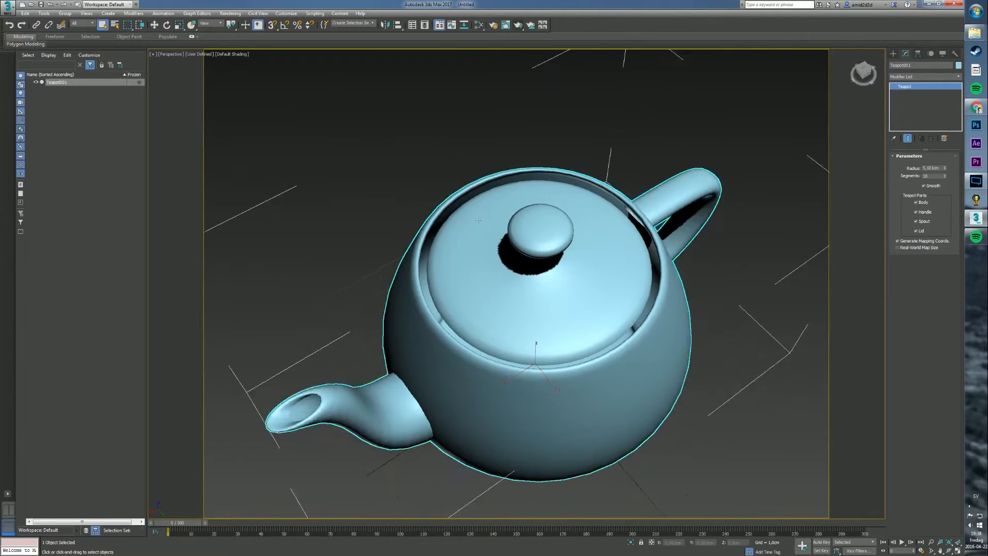
pyautogui.moveTo(360, 227)
pyautogui.keyDown('alt'); pyautogui.mouseDown(button='middle')
pyautogui.moveTo(604, 216)
pyautogui.moveTo(562, 201)
pyautogui.mouseUp(button='middle'); pyautogui.keyUp('alt')
pyautogui.scroll(-3, 566, 207)
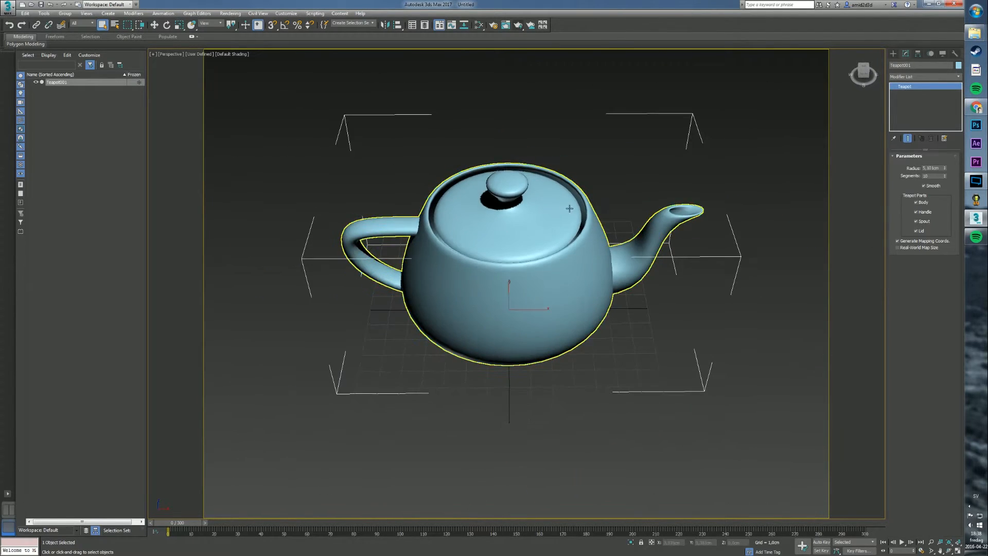
# - Send the teapot to Print Studio and maximize the Print Studio window
pyautogui.click(9, 6)
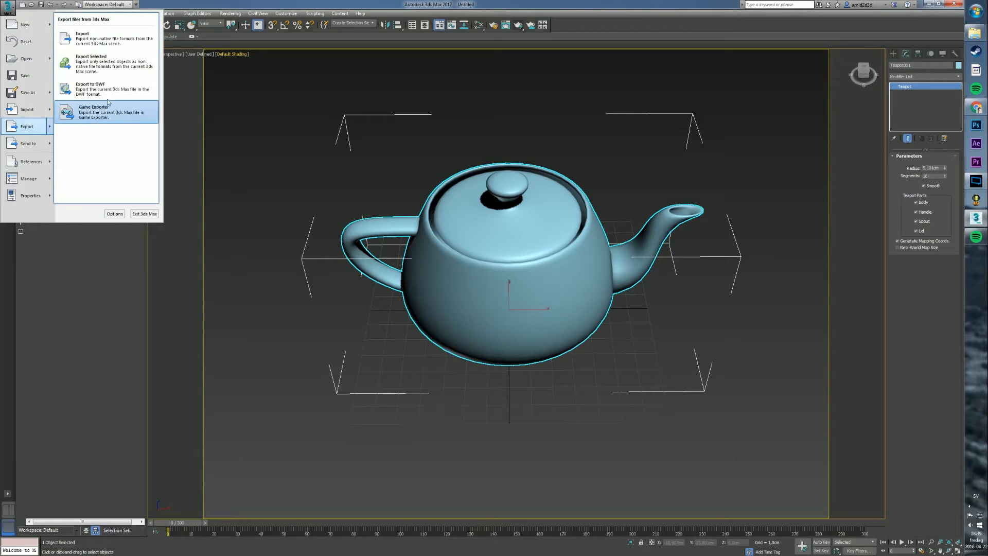
pyautogui.moveTo(26, 150)
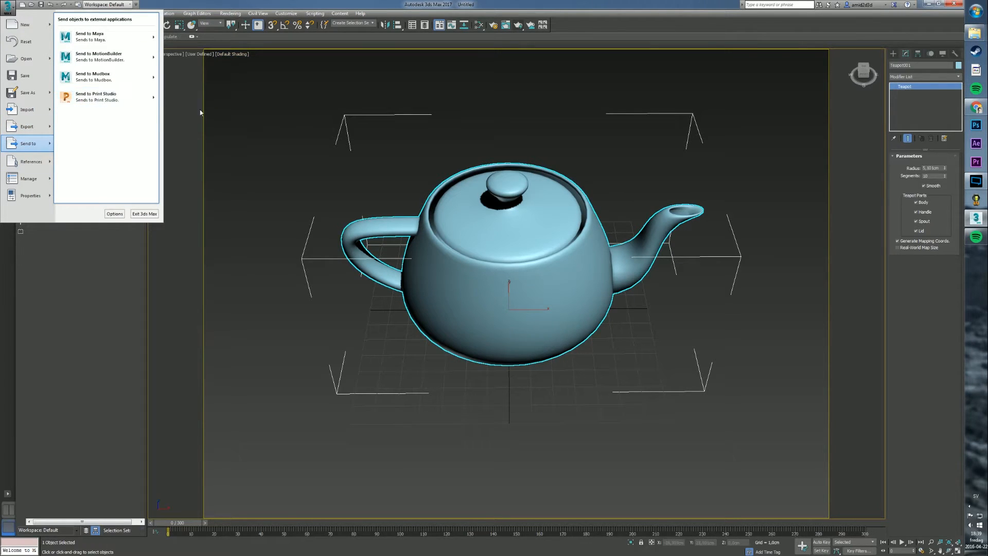
pyautogui.moveTo(149, 97)
pyautogui.click(183, 95)
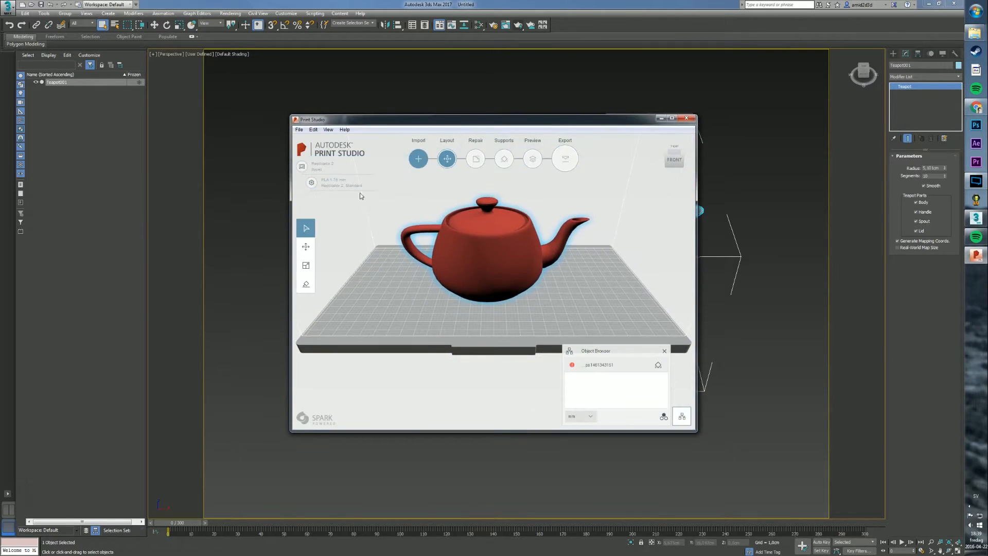
pyautogui.click(672, 118)
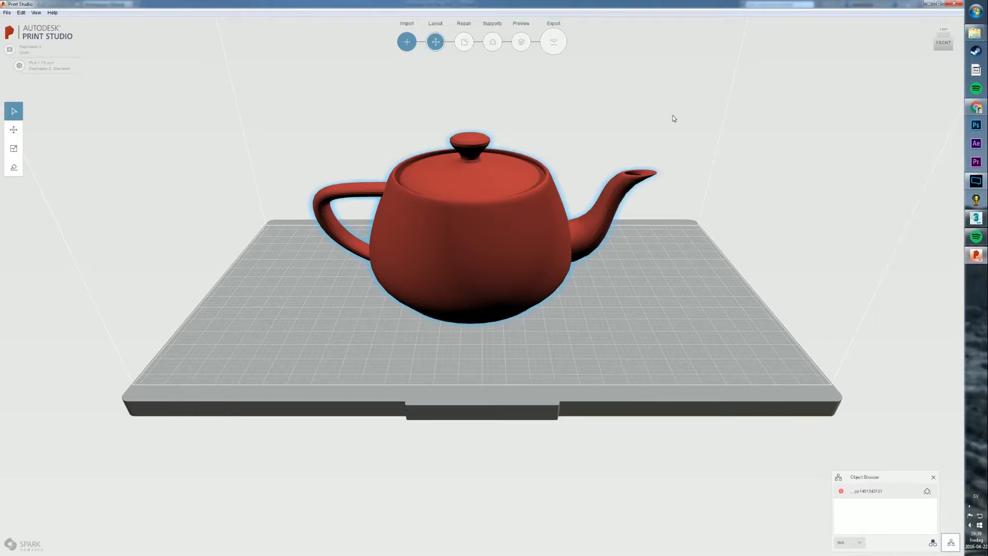
# - Set the print file's target printer to Makerbot - Replicator 2
pyautogui.click(23, 47)
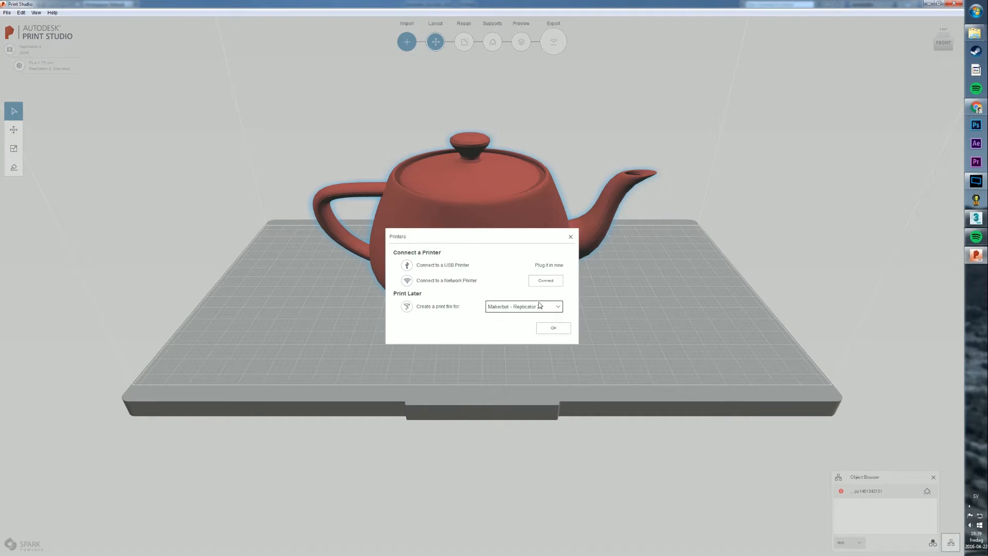
pyautogui.click(535, 307)
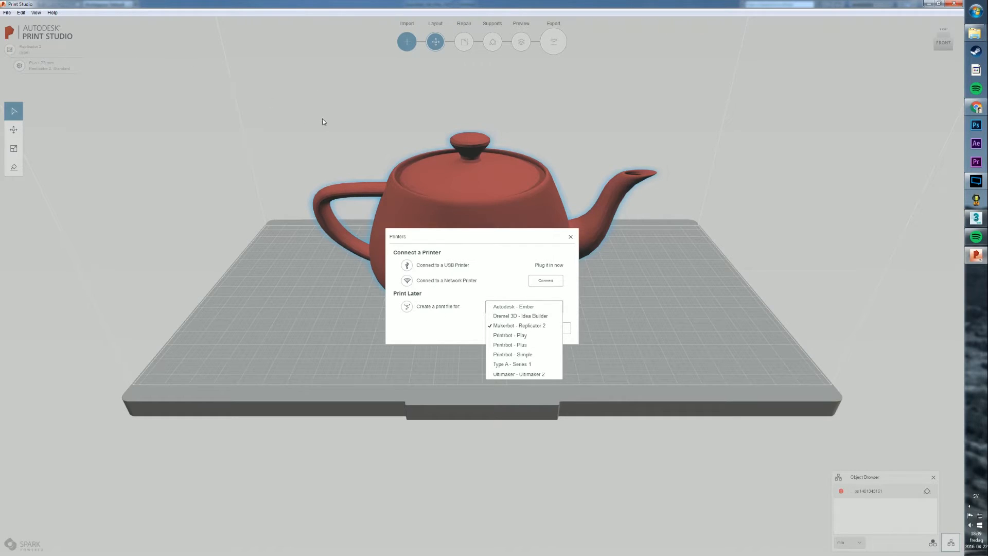
pyautogui.click(523, 326)
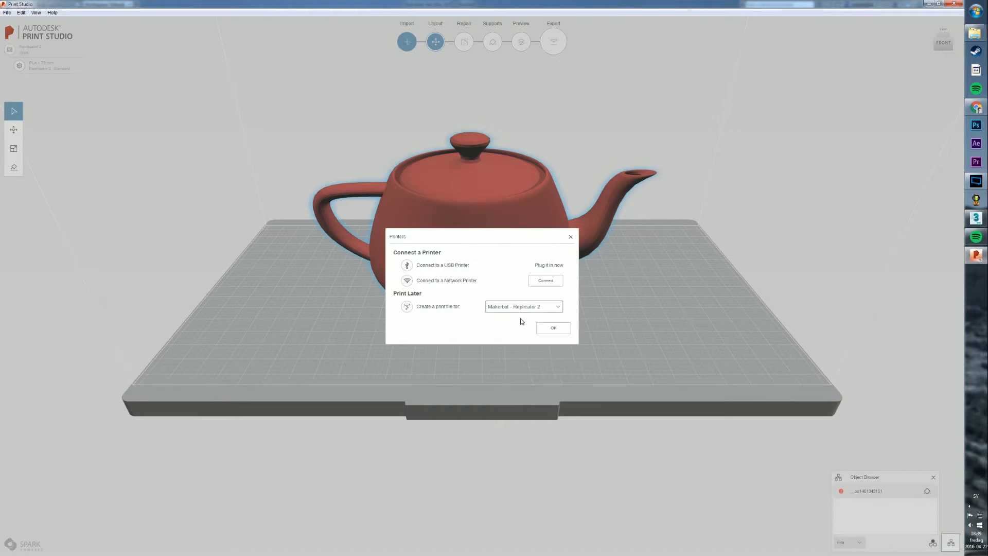
pyautogui.click(554, 328)
# - Try rotating the teapot with the Move tool's rotation handles and undo the rotation
pyautogui.moveTo(589, 278)
pyautogui.mouseDown(button='right')
pyautogui.moveTo(673, 267)
pyautogui.moveTo(662, 248)
pyautogui.moveTo(633, 267)
pyautogui.moveTo(600, 258)
pyautogui.moveTo(763, 252)
pyautogui.moveTo(713, 234)
pyautogui.moveTo(432, 229)
pyautogui.moveTo(567, 246)
pyautogui.moveTo(569, 260)
pyautogui.moveTo(659, 258)
pyautogui.moveTo(629, 282)
pyautogui.moveTo(605, 277)
pyautogui.mouseUp(button='right')
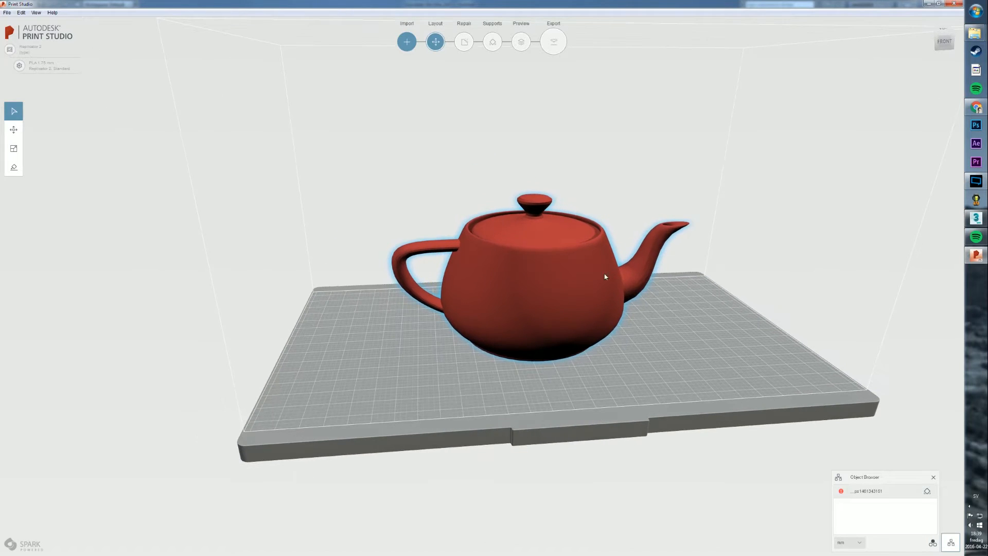
pyautogui.click(15, 130)
pyautogui.moveTo(582, 264); pyautogui.dragTo(539, 302, button='right')
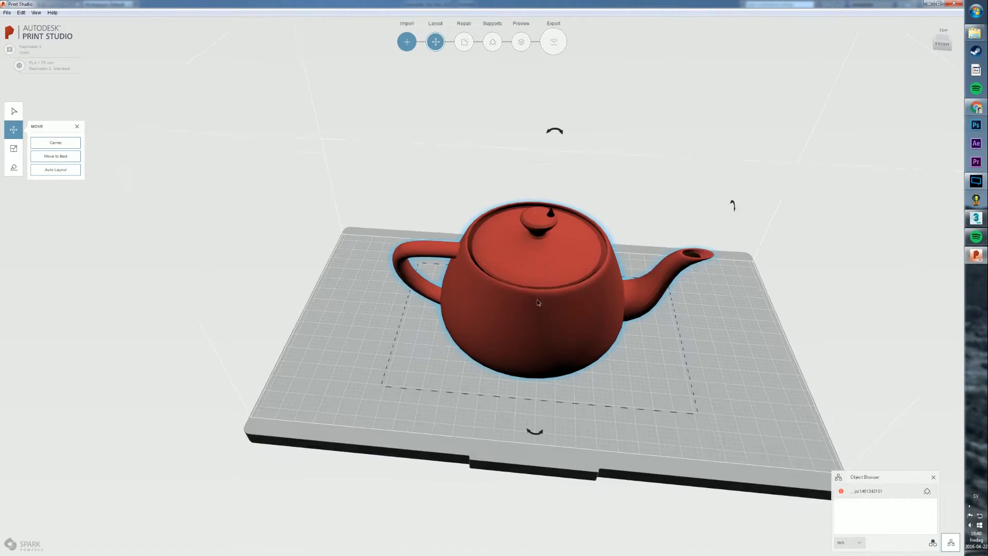
pyautogui.moveTo(741, 166); pyautogui.dragTo(770, 184)
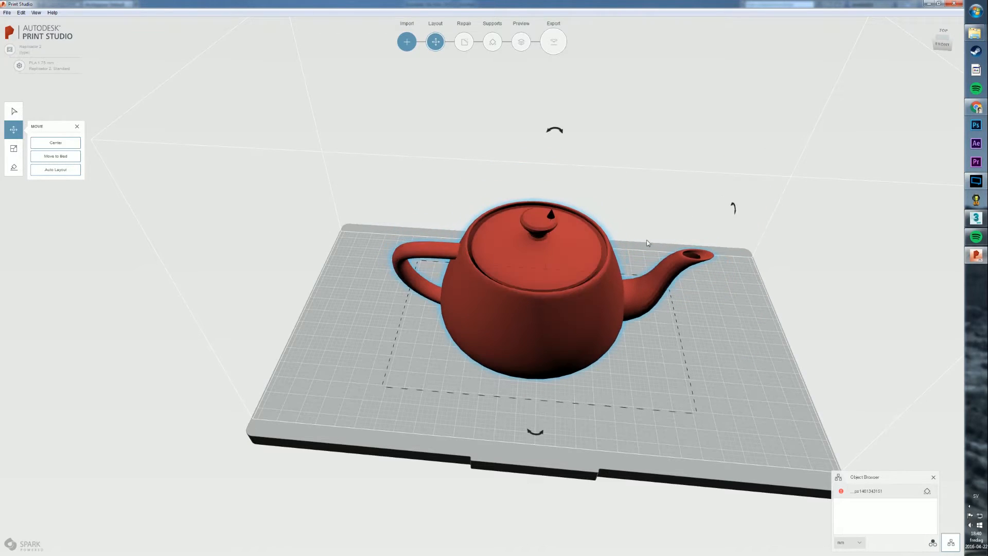
pyautogui.scroll(3, 523, 132)
pyautogui.moveTo(551, 128); pyautogui.dragTo(545, 155)
pyautogui.hotkey('ctrl', 'z')
pyautogui.scroll(-1, 530, 210)
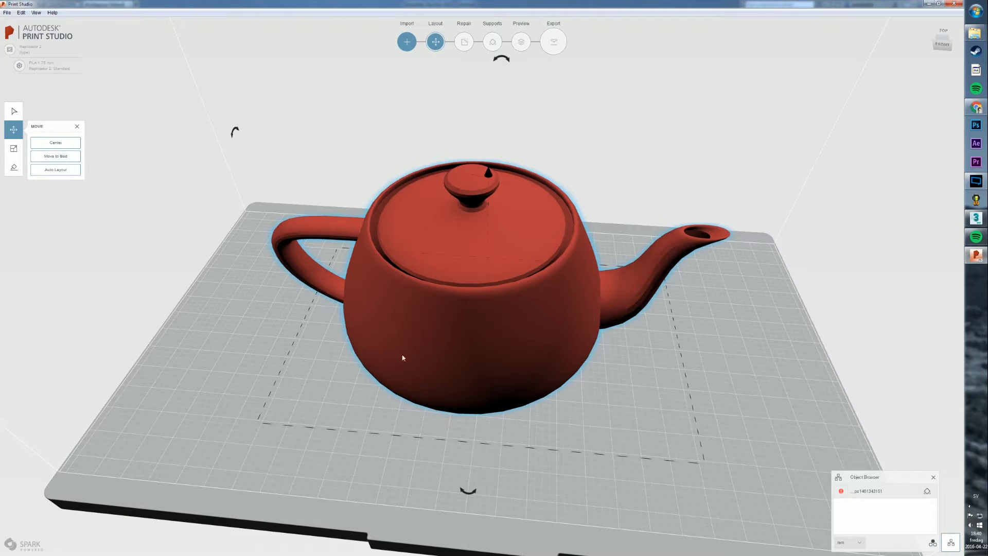
# - Move the teapot across the print bed, entering an offset of 25 mm toward the back
pyautogui.moveTo(403, 358); pyautogui.dragTo(390, 296)
pyautogui.click(300, 375)
pyautogui.moveTo(301, 374); pyautogui.dragTo(372, 413, button='middle')
pyautogui.scroll(1, 371, 414)
pyautogui.click(436, 360)
pyautogui.scroll(-2, 436, 360)
pyautogui.moveTo(425, 365); pyautogui.dragTo(450, 363)
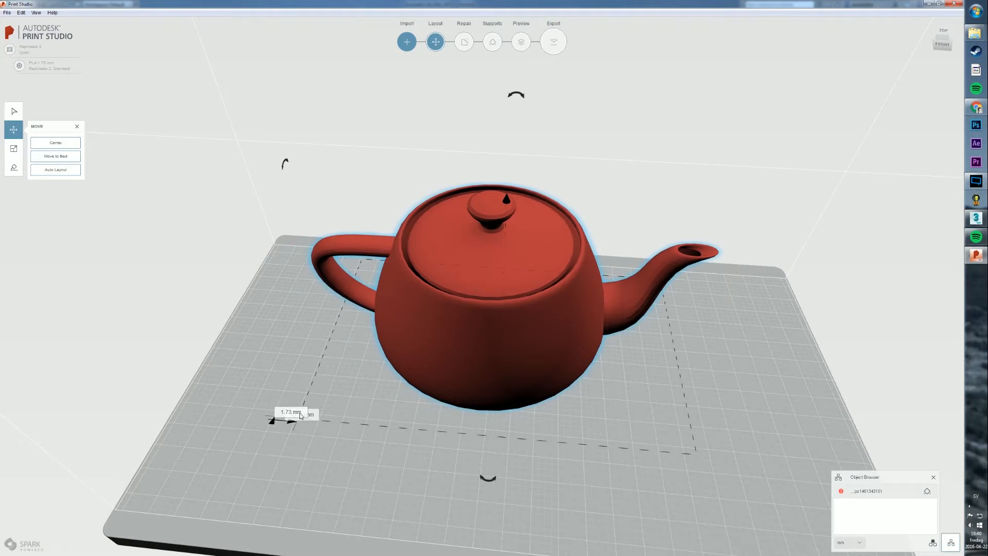
pyautogui.write('25')
pyautogui.press('Return')
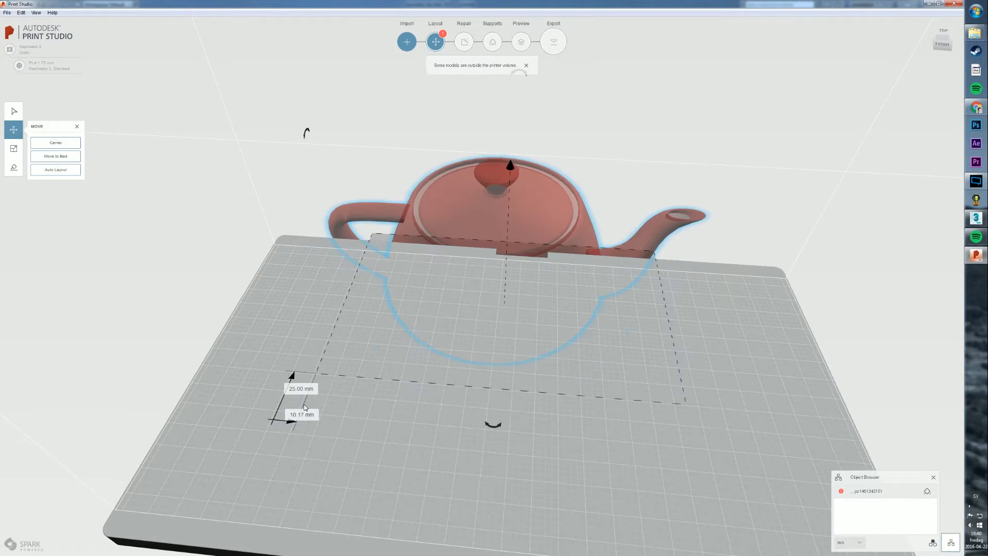
# - Center the teapot on the print bed
pyautogui.moveTo(544, 298); pyautogui.dragTo(521, 268, button='right')
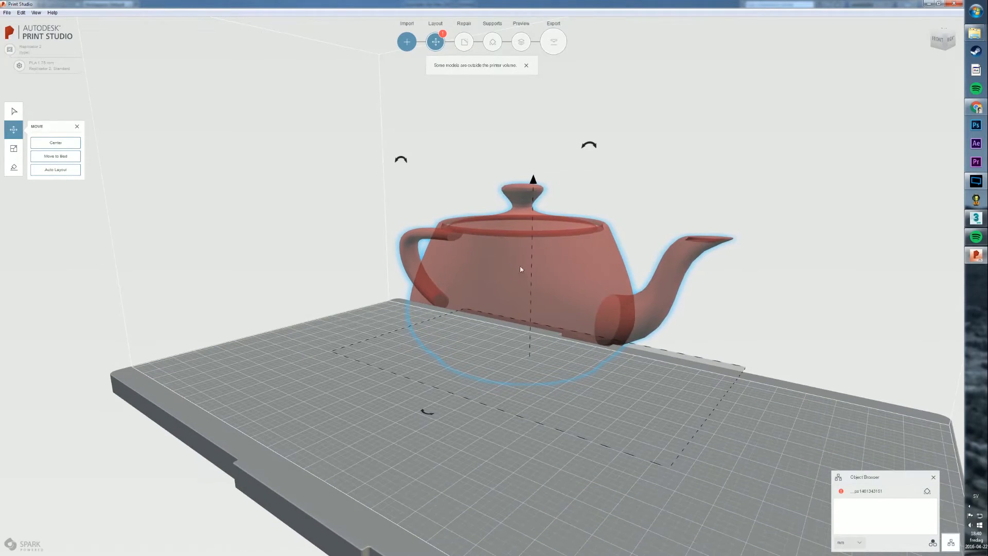
pyautogui.moveTo(486, 363); pyautogui.dragTo(508, 259, button='right')
pyautogui.moveTo(528, 226); pyautogui.dragTo(460, 237)
pyautogui.moveTo(460, 241); pyautogui.dragTo(576, 294, button='right')
pyautogui.scroll(-5, 599, 273)
pyautogui.moveTo(378, 201); pyautogui.dragTo(396, 274, button='middle')
pyautogui.click(58, 147)
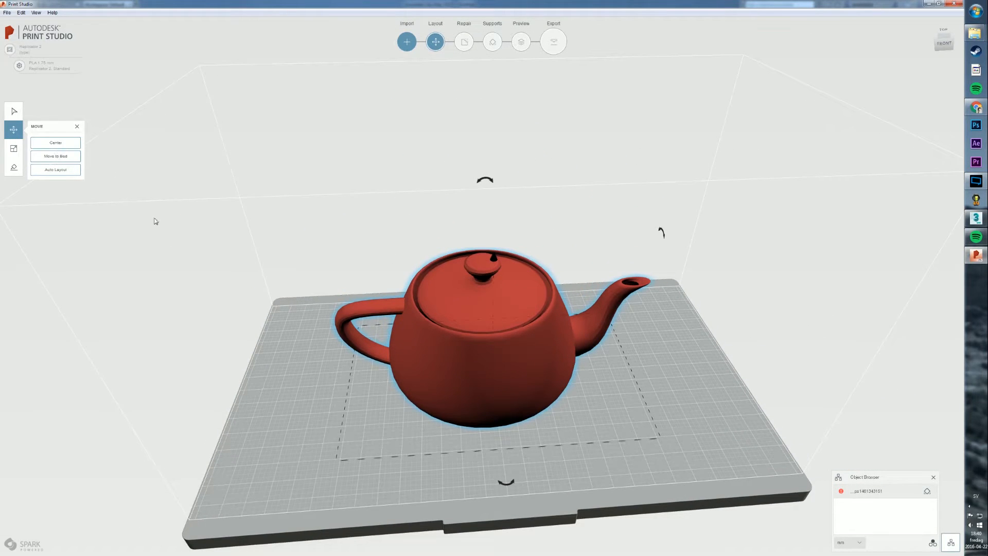
# - Try resizing the teapot with the Scale tool's handle and undo the resize
pyautogui.click(14, 148)
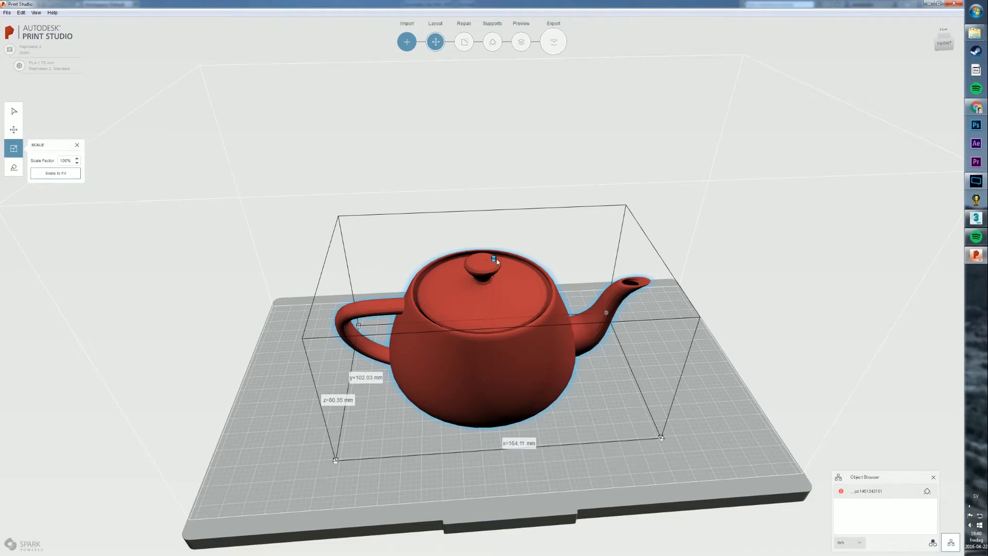
pyautogui.moveTo(496, 259); pyautogui.dragTo(348, 233)
pyautogui.hotkey('ctrl', 'z')
# - Try laying the teapot on the suggested resting face between its lid and spout
pyautogui.click(15, 168)
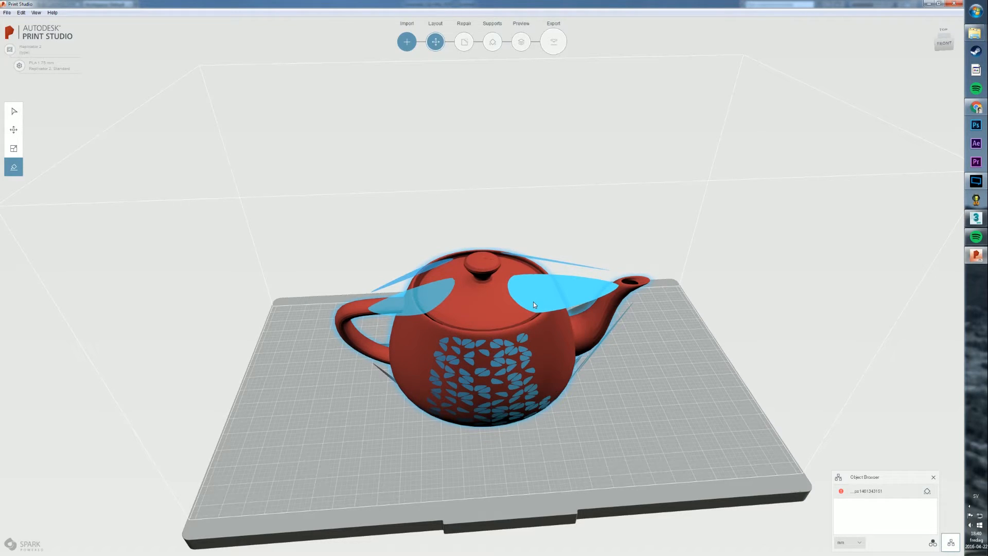
pyautogui.click(535, 281)
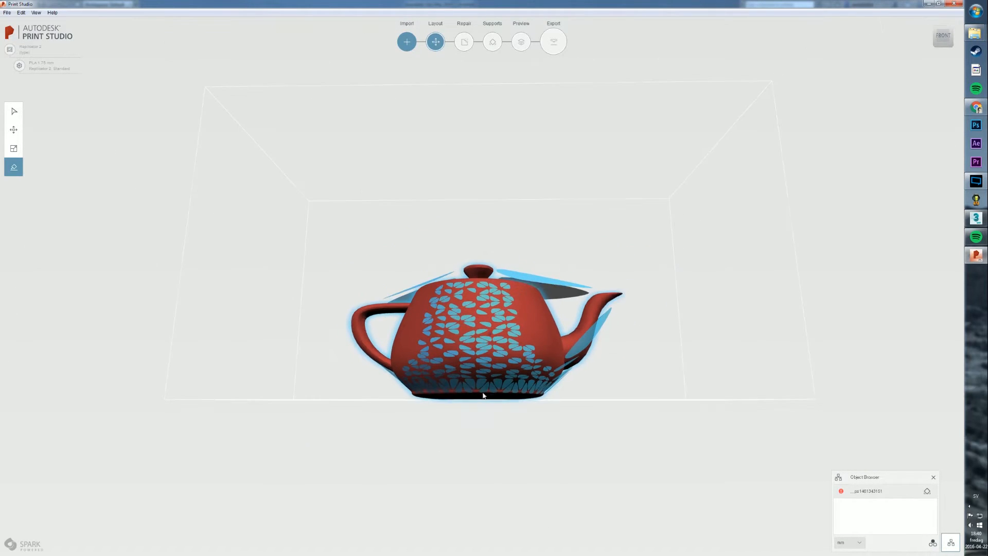
pyautogui.scroll(3, 507, 396)
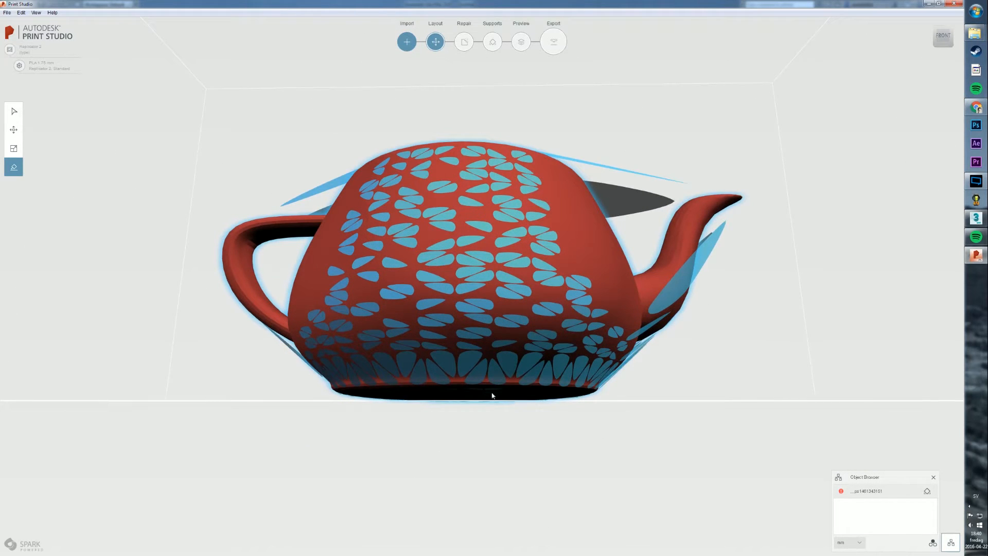
pyautogui.scroll(-3, 644, 403)
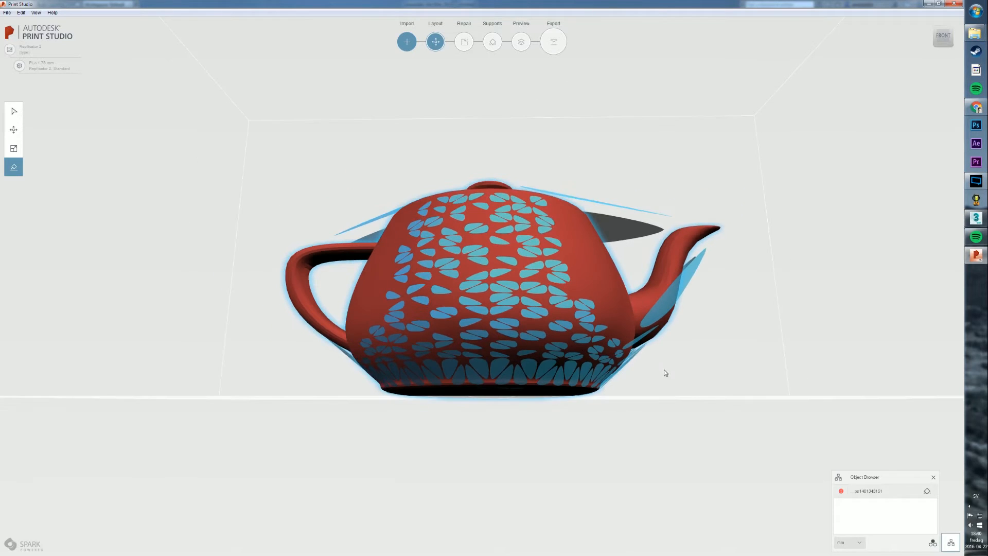
pyautogui.moveTo(664, 371); pyautogui.dragTo(689, 412, button='right')
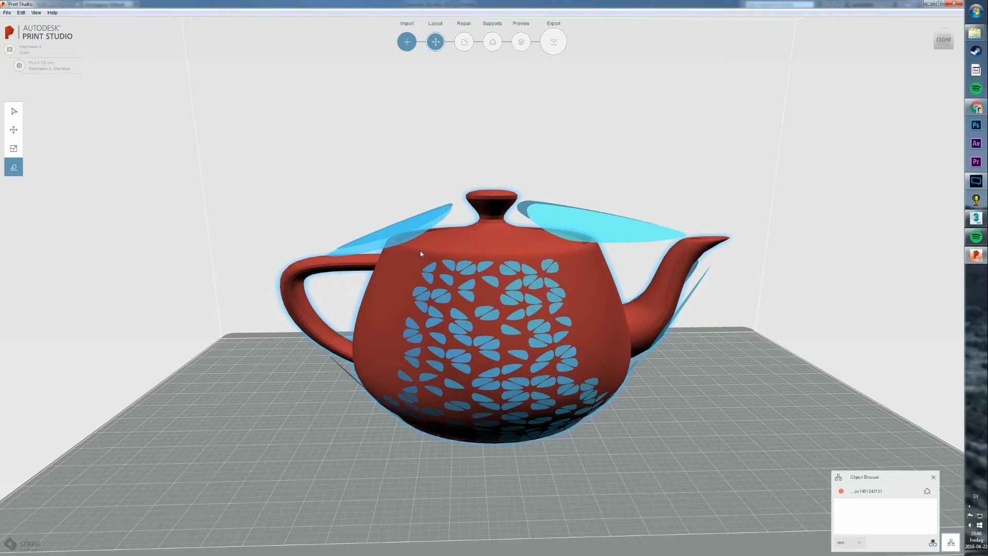
pyautogui.moveTo(378, 214); pyautogui.dragTo(413, 192, button='right')
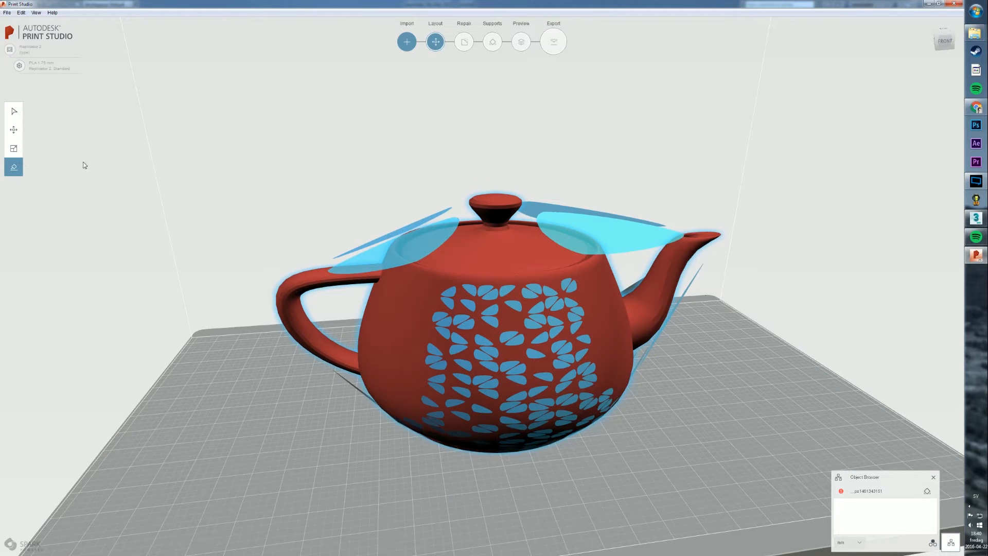
pyautogui.moveTo(355, 189); pyautogui.dragTo(554, 201, button='right')
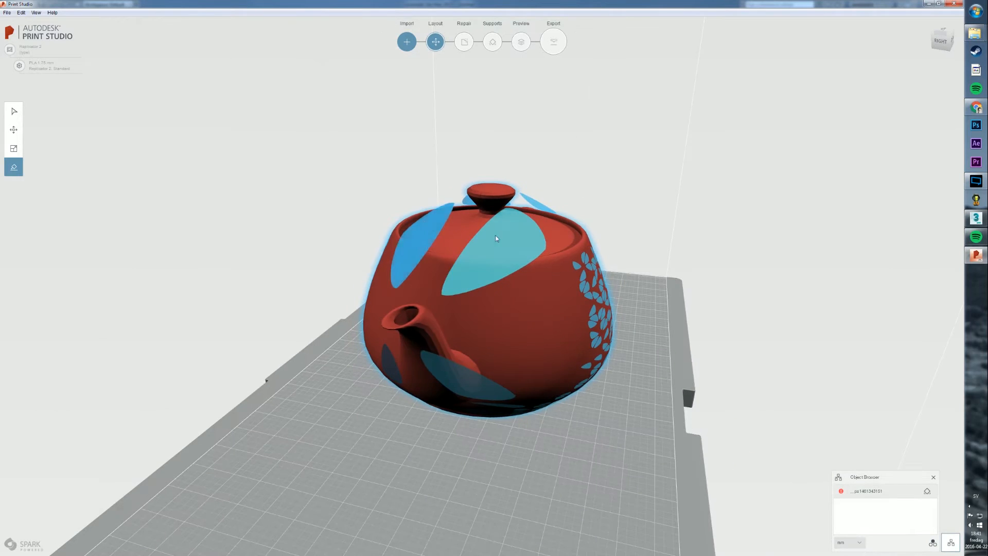
pyautogui.moveTo(497, 238); pyautogui.dragTo(593, 280, button='right')
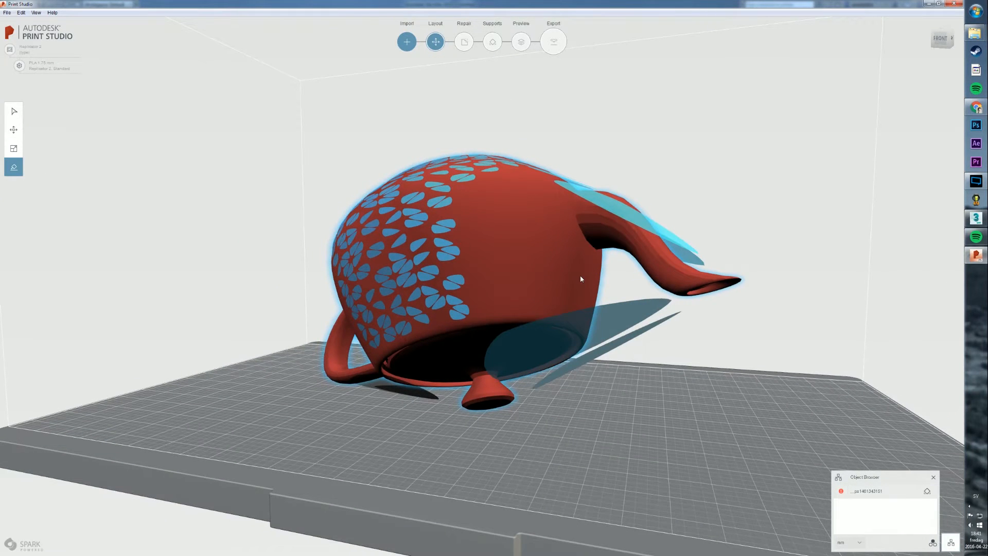
# - Try another suggested resting face beside the spout and undo the teapot's reorientation
pyautogui.hotkey('ctrl', 'z')
pyautogui.click(690, 262)
pyautogui.moveTo(690, 263)
pyautogui.mouseDown(button='right')
pyautogui.moveTo(781, 265)
pyautogui.moveTo(708, 267)
pyautogui.mouseUp(button='right')
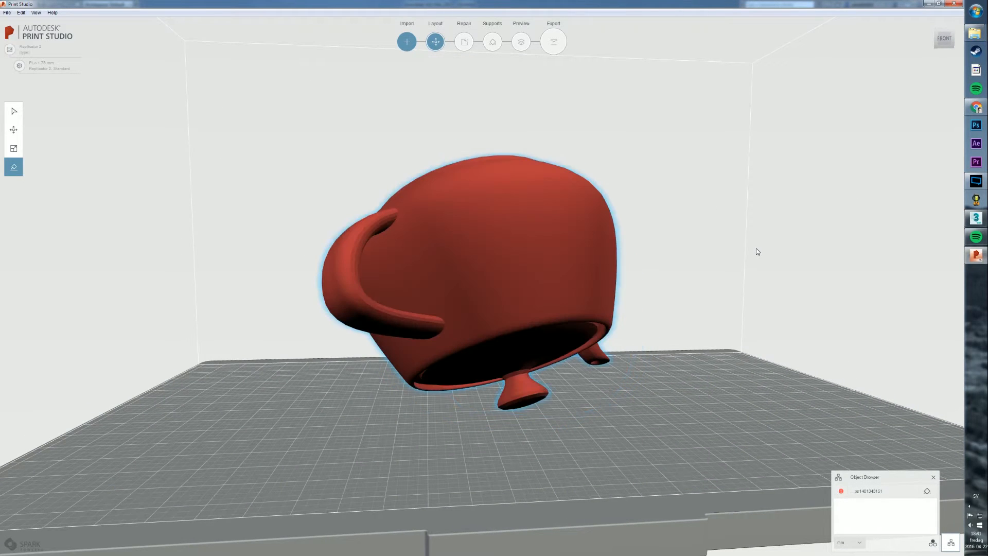
pyautogui.moveTo(718, 239); pyautogui.dragTo(538, 228, button='right')
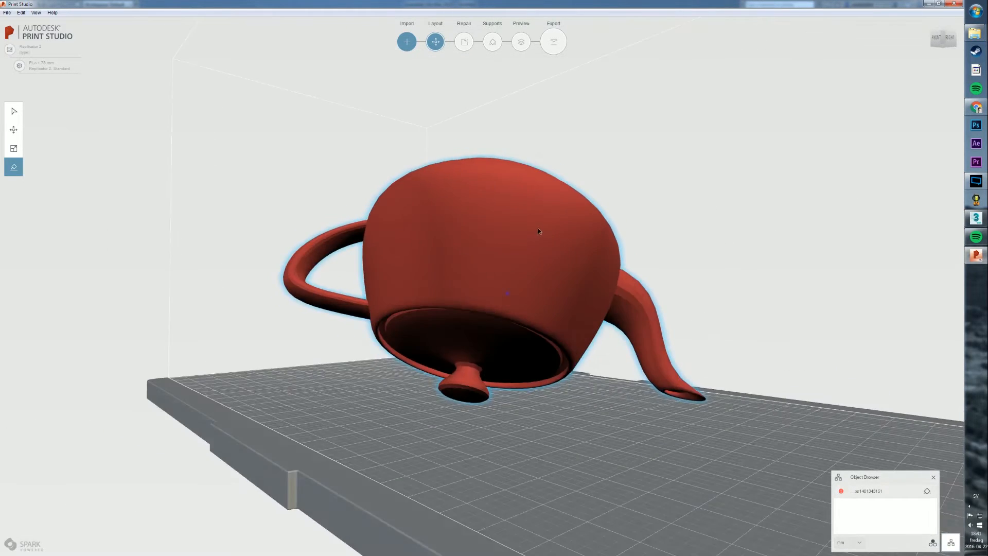
pyautogui.moveTo(697, 216); pyautogui.dragTo(643, 235, button='right')
pyautogui.click(14, 148)
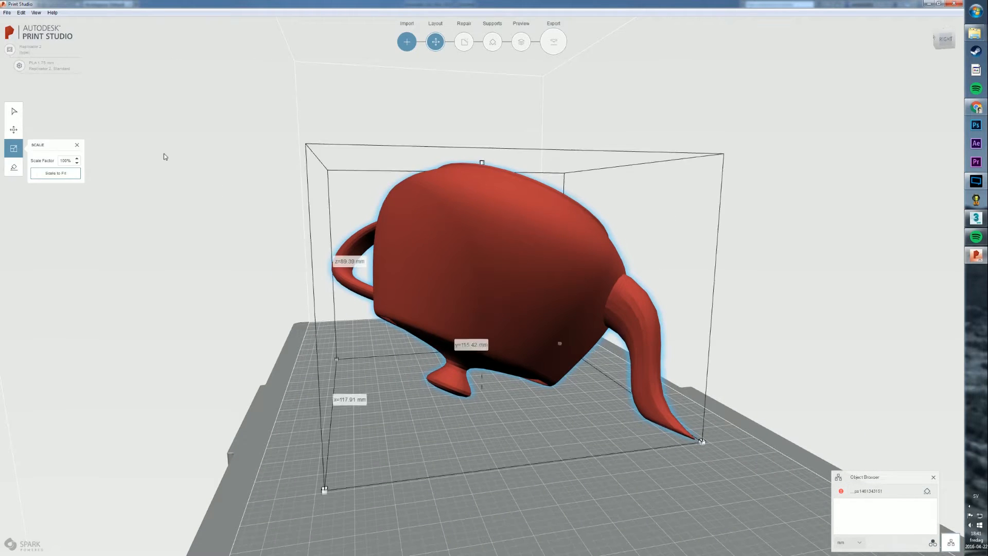
pyautogui.hotkey('ctrl', 'z')
pyautogui.moveTo(824, 196); pyautogui.dragTo(763, 181, button='right')
# - Select the upright teapot, move it to the bed and check its suggested resting faces again
pyautogui.click(521, 250)
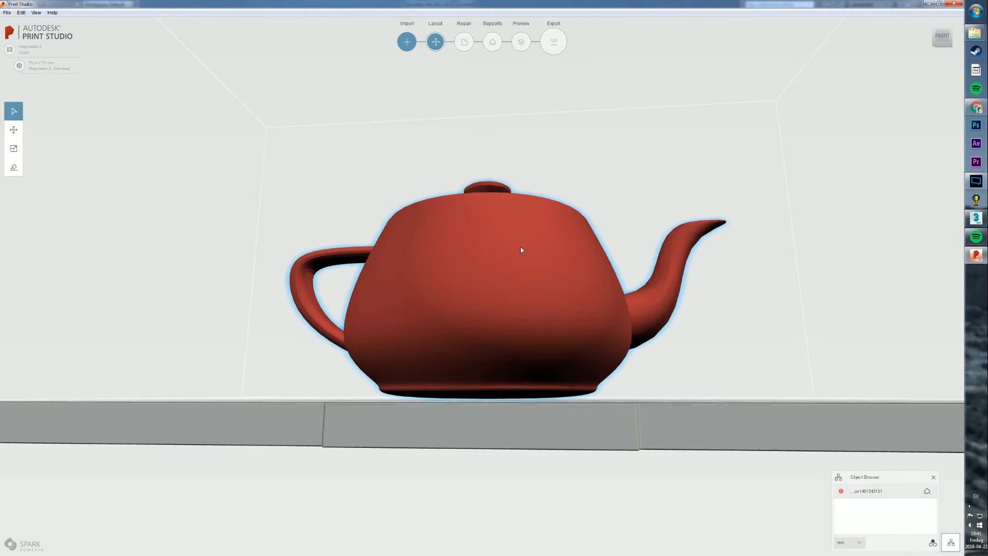
pyautogui.click(14, 130)
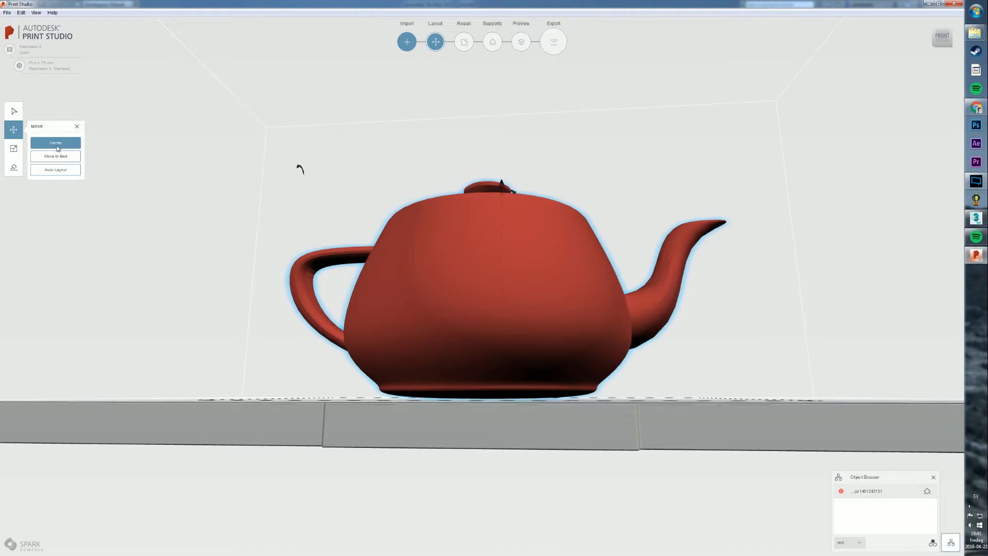
pyautogui.moveTo(395, 281); pyautogui.dragTo(399, 297, button='right')
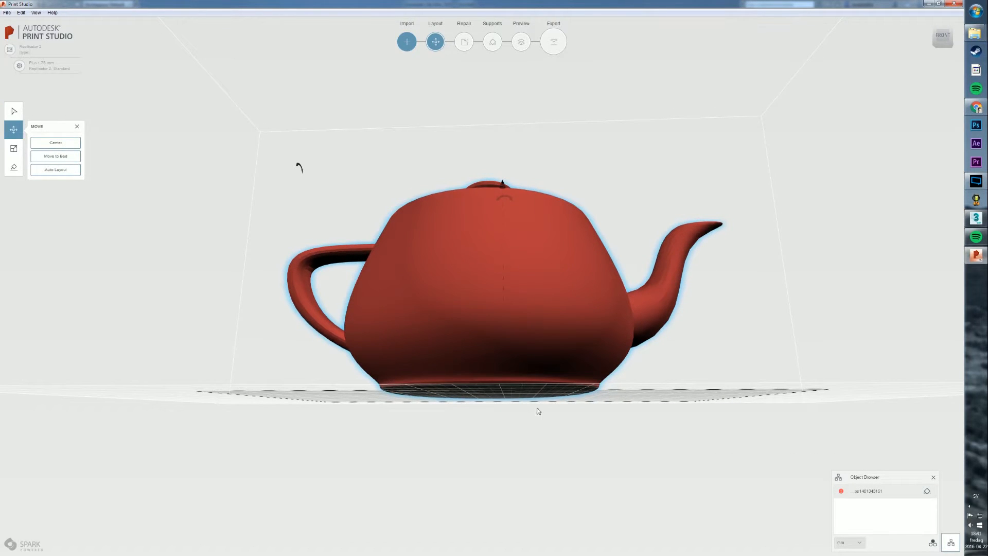
pyautogui.moveTo(533, 317); pyautogui.dragTo(530, 237, button='right')
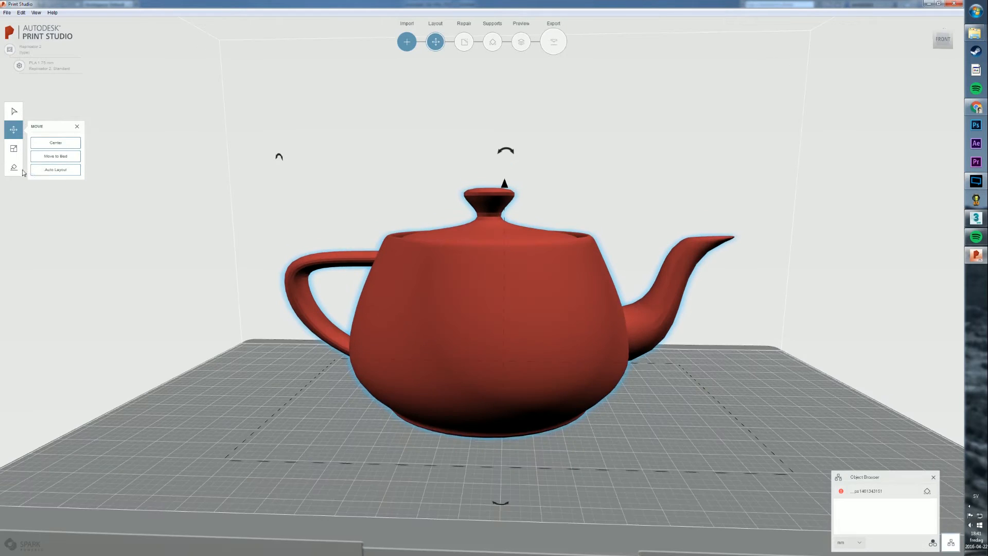
pyautogui.click(52, 157)
pyautogui.click(14, 167)
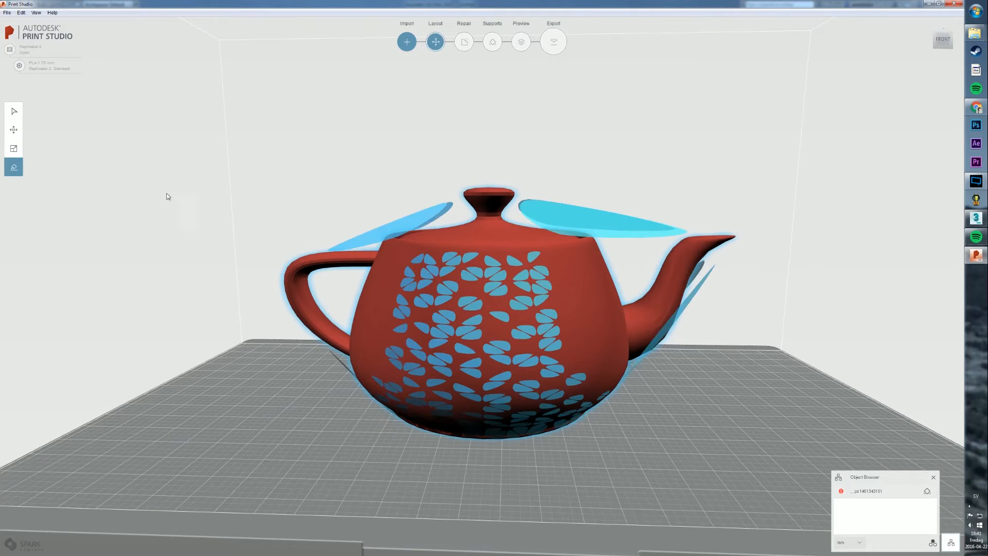
pyautogui.click(15, 114)
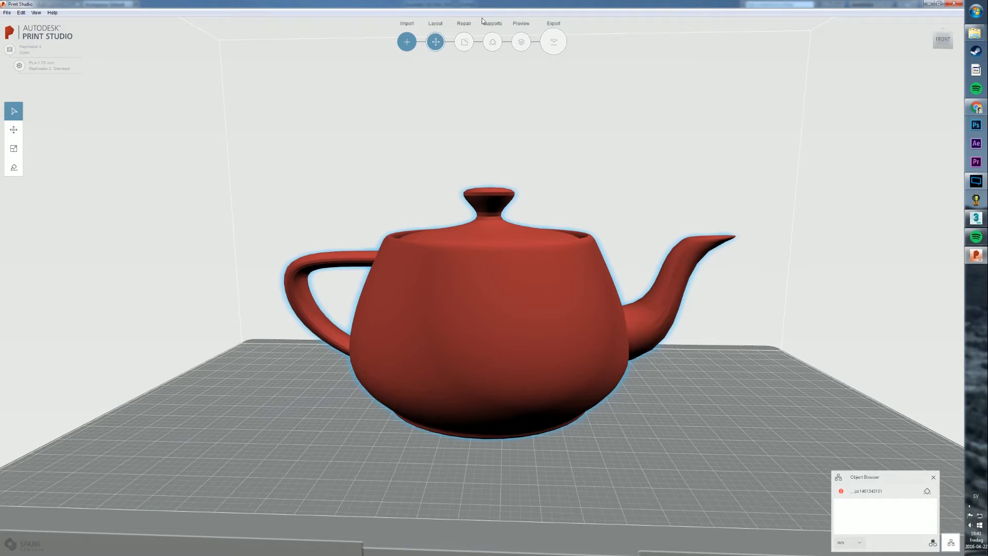
# - Analyze the teapot in the Repair stage and inspect the gaps around its lid, handle and spout
pyautogui.click(465, 42)
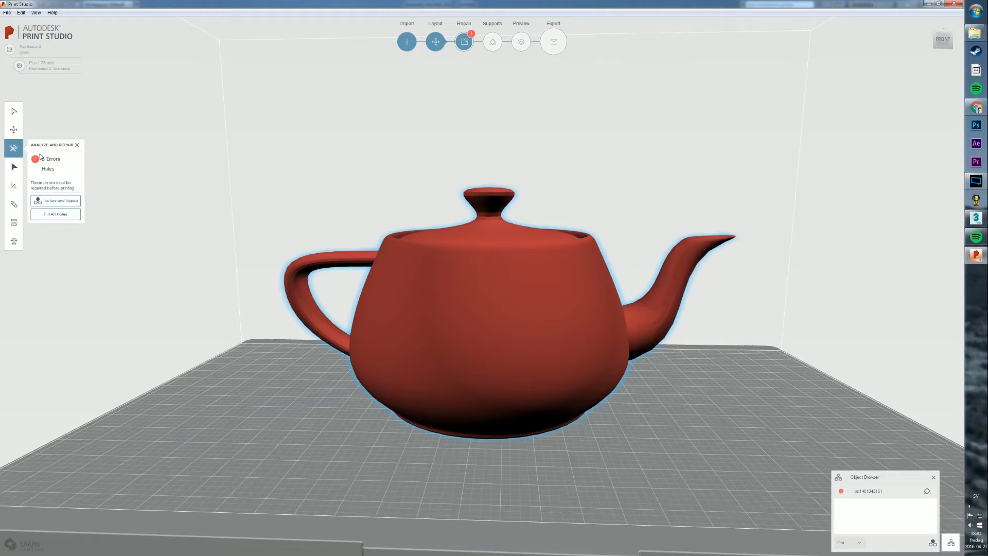
pyautogui.moveTo(396, 186); pyautogui.dragTo(369, 244, button='right')
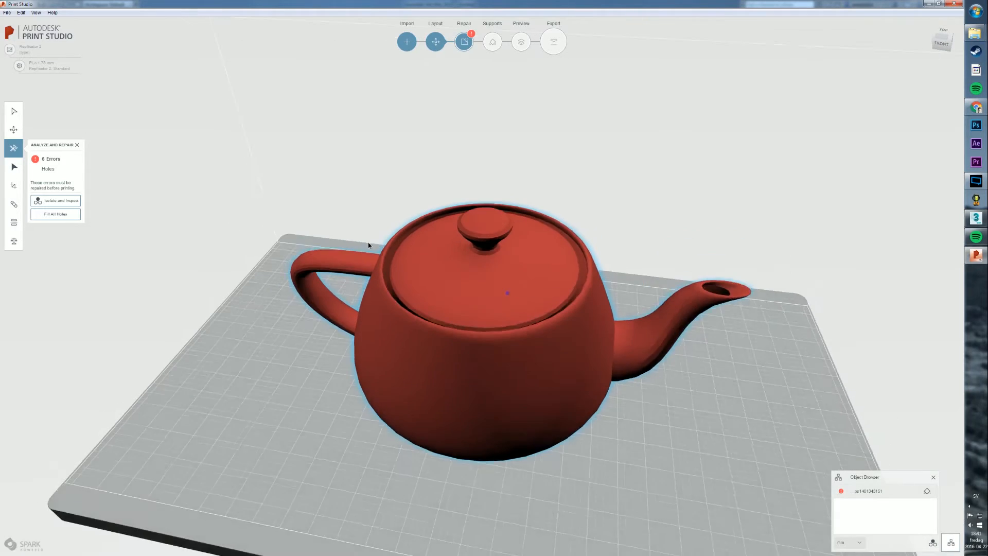
pyautogui.scroll(5, 489, 278)
pyautogui.moveTo(514, 275); pyautogui.dragTo(360, 350, button='right')
pyautogui.scroll(-2, 358, 346)
pyautogui.scroll(5, 314, 311)
pyautogui.moveTo(313, 312); pyautogui.dragTo(356, 309, button='right')
pyautogui.moveTo(385, 262); pyautogui.dragTo(565, 236, button='right')
pyautogui.moveTo(626, 290); pyautogui.dragTo(683, 335, button='right')
pyautogui.scroll(-5, 558, 284)
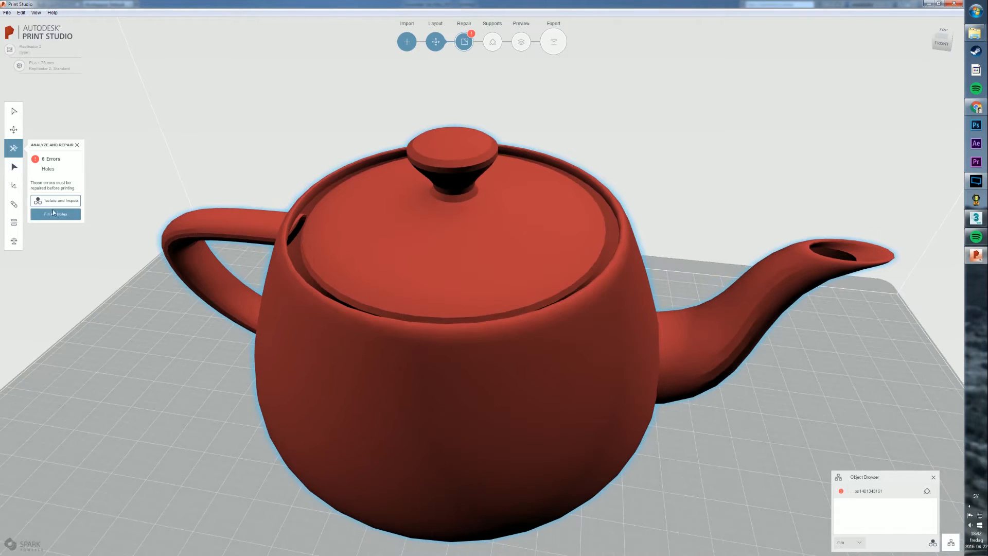
# - Fill all holes in the teapot and inspect the repaired spout and lid
pyautogui.click(65, 215)
pyautogui.moveTo(717, 249); pyautogui.dragTo(490, 284, button='right')
pyautogui.scroll(5, 644, 269)
pyautogui.moveTo(601, 262); pyautogui.dragTo(595, 216, button='right')
pyautogui.scroll(-8, 595, 216)
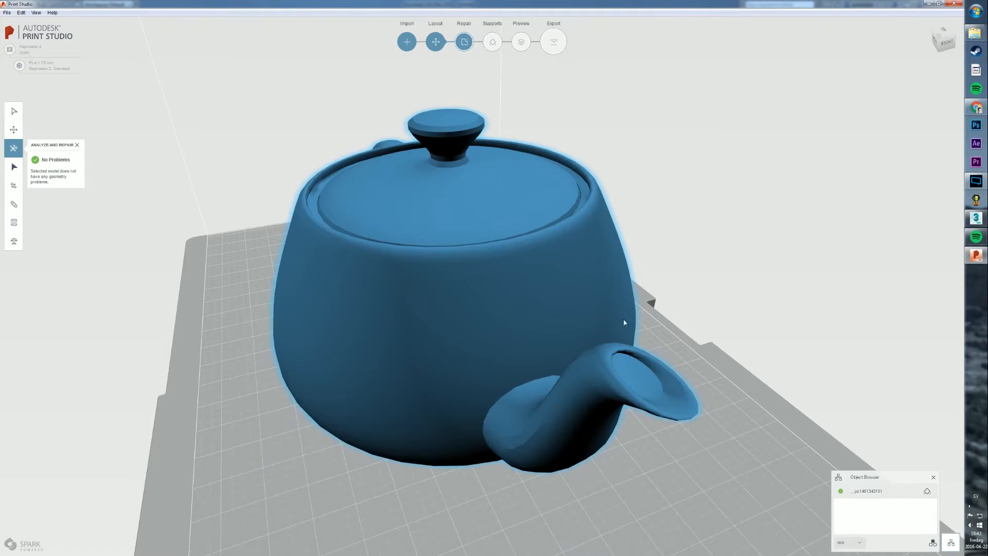
pyautogui.moveTo(624, 322); pyautogui.dragTo(472, 247, button='right')
pyautogui.scroll(1, 473, 247)
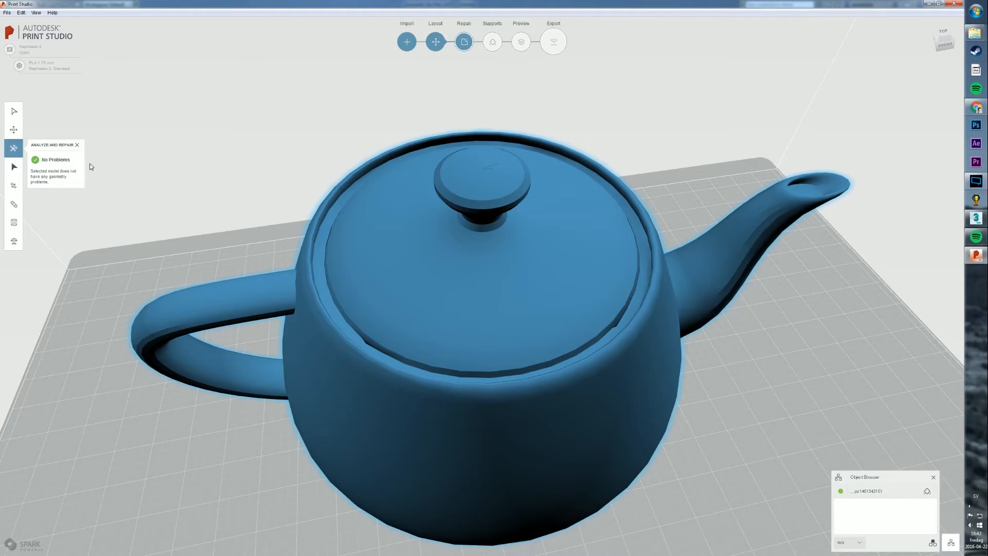
# - Try the trim tool on the teapot, cutting away the lower part of the body, handle and spout
pyautogui.click(11, 187)
pyautogui.scroll(2, 372, 186)
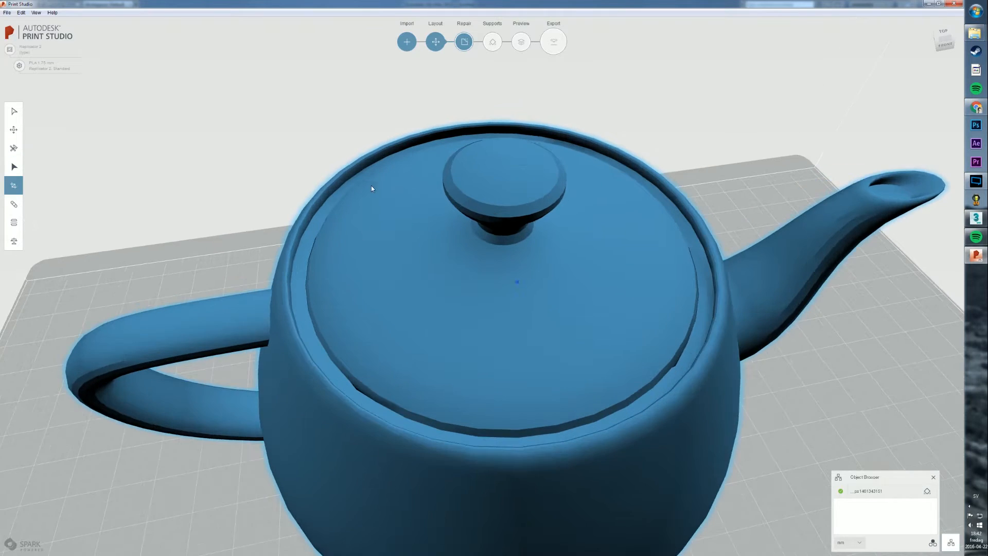
pyautogui.scroll(-4, 397, 197)
pyautogui.moveTo(509, 257); pyautogui.dragTo(498, 174, button='right')
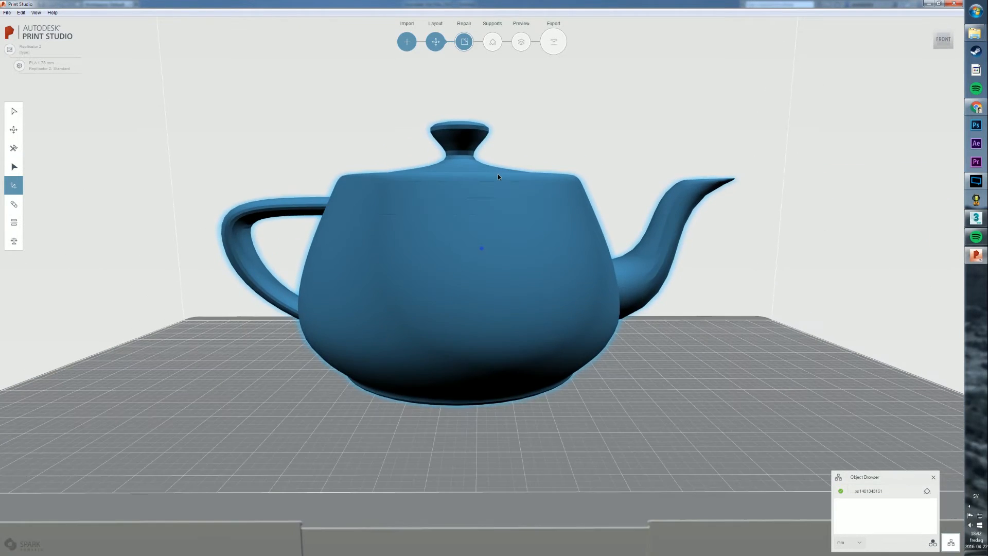
pyautogui.moveTo(502, 235); pyautogui.dragTo(474, 243, button='right')
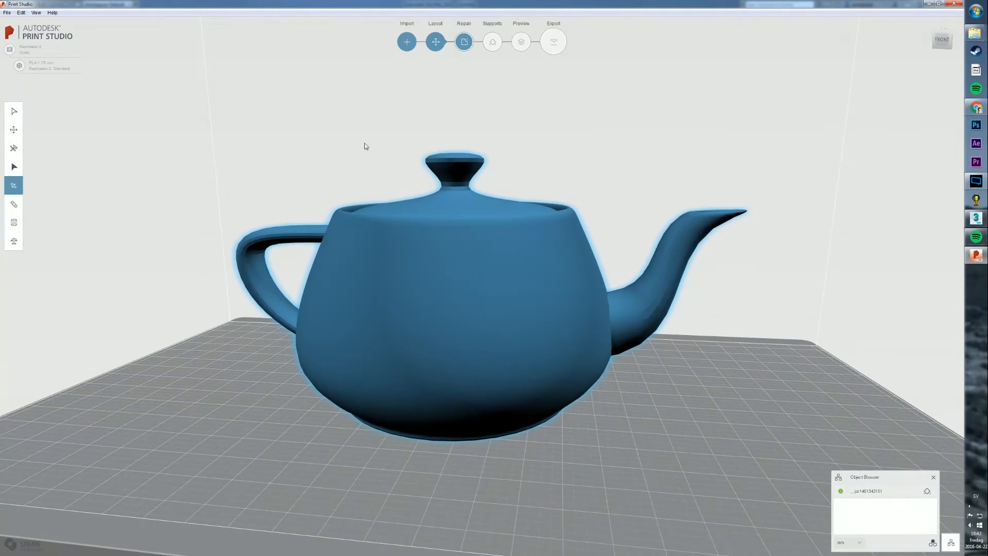
pyautogui.moveTo(614, 297); pyautogui.dragTo(654, 207)
pyautogui.moveTo(704, 261); pyautogui.dragTo(781, 291)
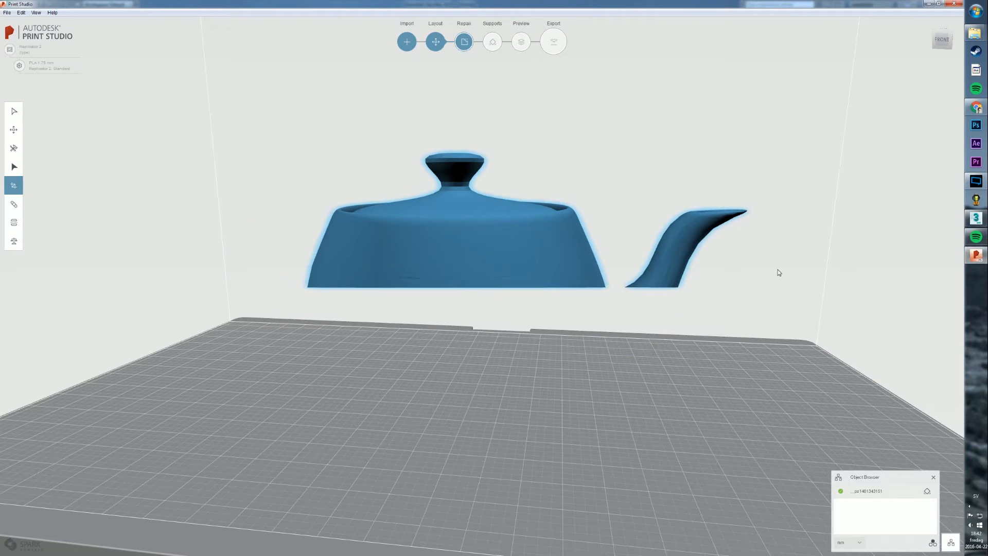
# - Try further trims on the remaining piece from other angles, undoing and redoing a cut
pyautogui.moveTo(395, 273); pyautogui.dragTo(431, 201, button='right')
pyautogui.moveTo(359, 242)
pyautogui.mouseDown(button='right')
pyautogui.moveTo(411, 188)
pyautogui.moveTo(484, 155)
pyautogui.moveTo(276, 137)
pyautogui.moveTo(404, 214)
pyautogui.moveTo(474, 237)
pyautogui.moveTo(564, 231)
pyautogui.moveTo(470, 234)
pyautogui.moveTo(472, 205)
pyautogui.moveTo(553, 107)
pyautogui.moveTo(545, 185)
pyautogui.moveTo(611, 156)
pyautogui.moveTo(489, 220)
pyautogui.moveTo(450, 123)
pyautogui.moveTo(590, 174)
pyautogui.moveTo(611, 126)
pyautogui.moveTo(578, 141)
pyautogui.moveTo(604, 92)
pyautogui.mouseUp(button='right')
pyautogui.hotkey('ctrl', 'z')
pyautogui.hotkey('ctrl', 'z')
pyautogui.hotkey('ctrl', 'y')
pyautogui.scroll(2, 553, 107)
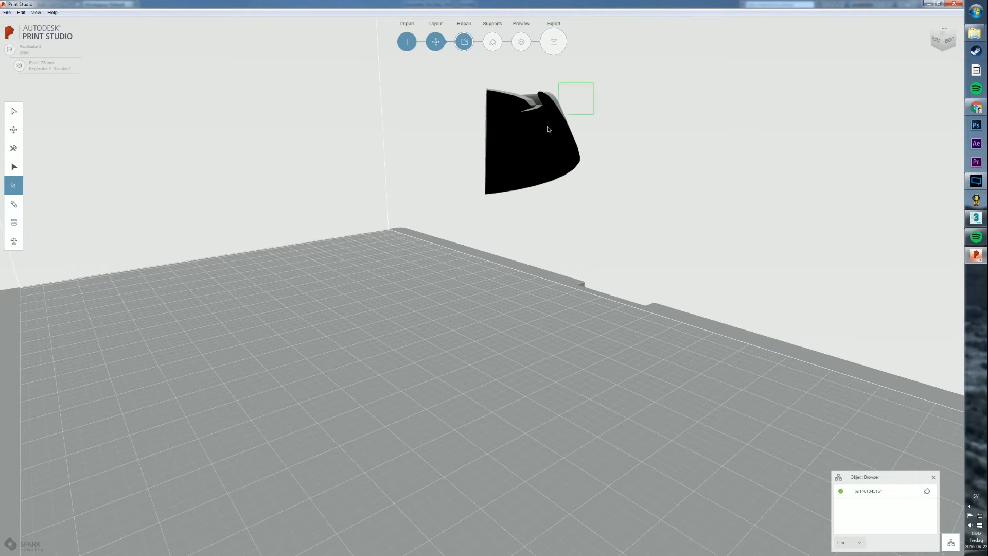
pyautogui.moveTo(548, 127); pyautogui.dragTo(544, 127)
# - Undo all the trims and the hole filling to restore the whole unrepaired teapot
pyautogui.hotkey('ctrl', 'z')
pyautogui.hotkey('ctrl', 'z')
pyautogui.hotkey('ctrl', 'z')
pyautogui.hotkey('ctrl', 'z')
pyautogui.hotkey('ctrl', 'z')
pyautogui.hotkey('ctrl', 'z')
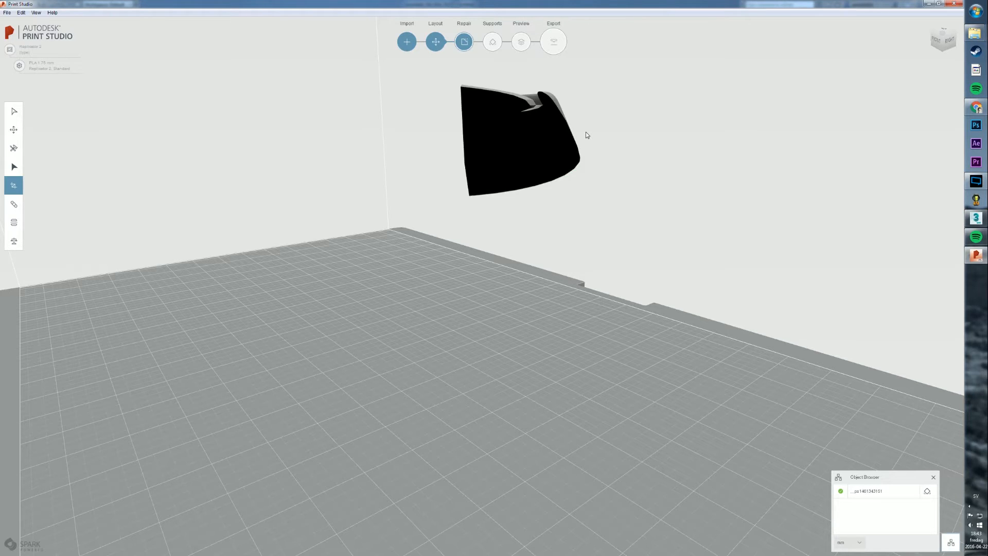
pyautogui.hotkey('ctrl', 'z')
pyautogui.hotkey('ctrl', 'z')
pyautogui.scroll(3, 456, 201)
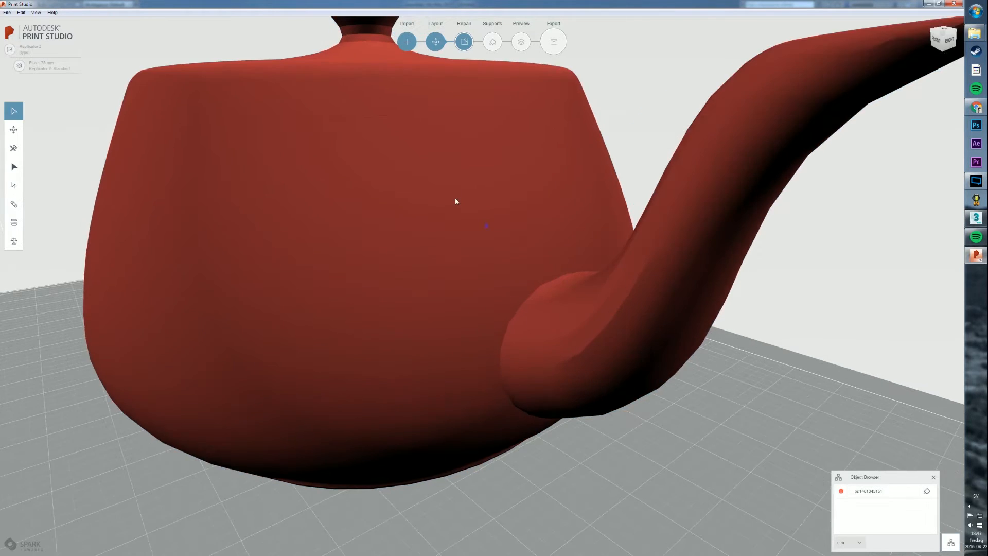
pyautogui.scroll(-4, 451, 207)
pyautogui.moveTo(485, 230); pyautogui.dragTo(530, 228, button='right')
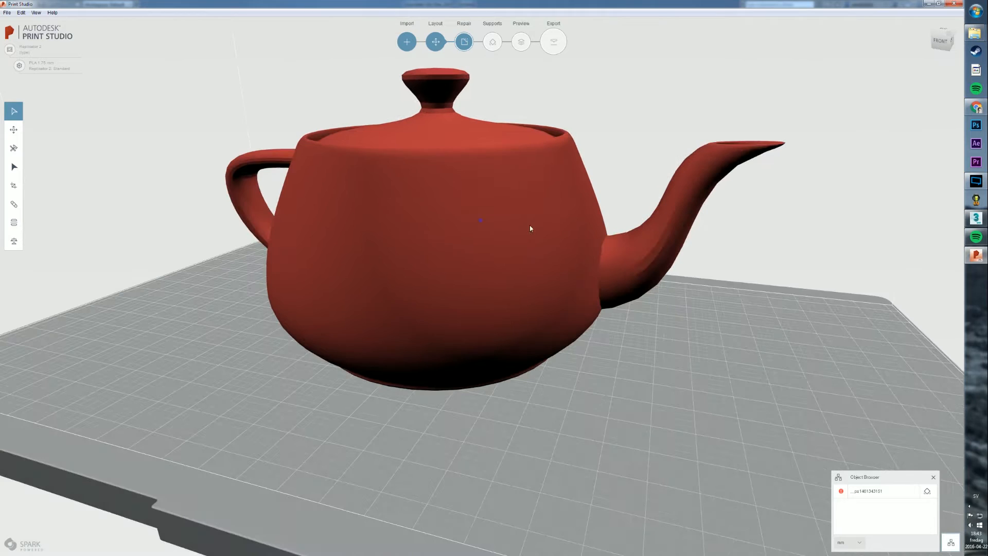
# - Open the Patch Holes tool and examine the open edges around the lid gap, handle joint and spout
pyautogui.click(14, 205)
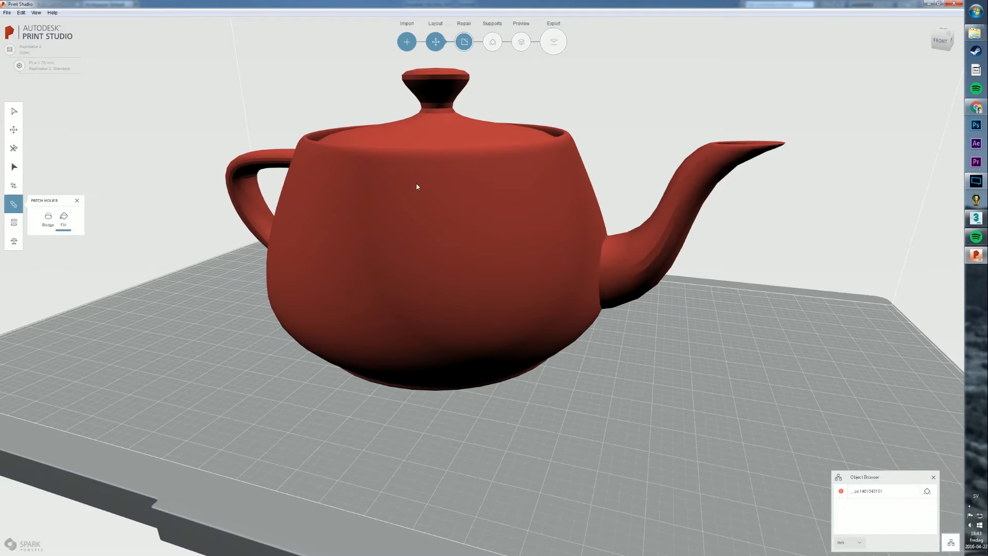
pyautogui.moveTo(417, 186); pyautogui.dragTo(412, 241, button='right')
pyautogui.scroll(5, 316, 223)
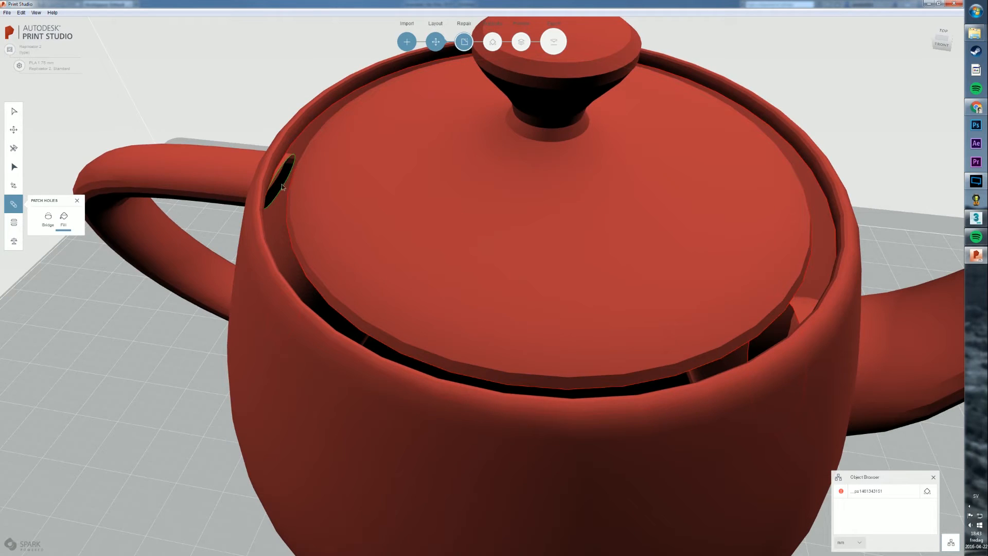
pyautogui.moveTo(292, 214); pyautogui.dragTo(274, 304, button='right')
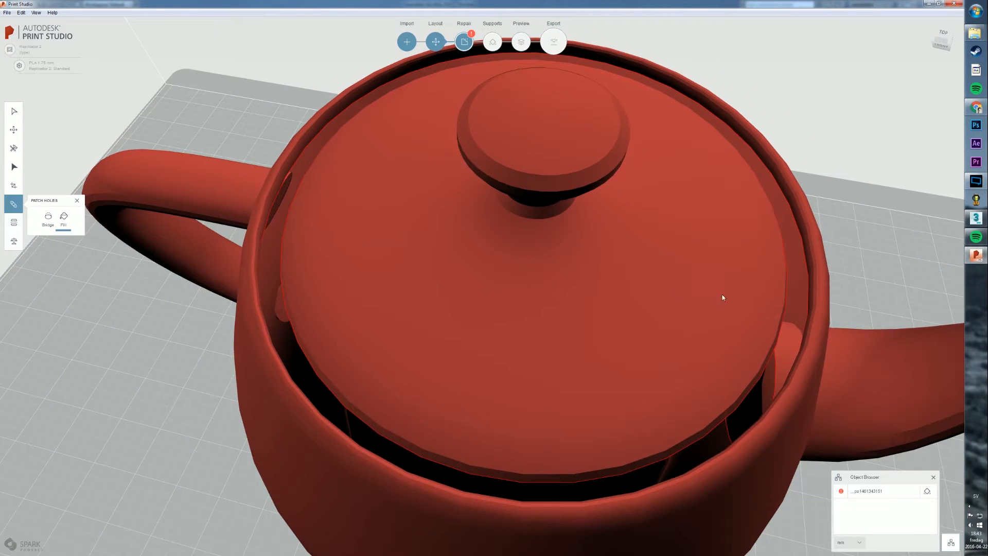
pyautogui.moveTo(723, 298); pyautogui.dragTo(656, 278, button='right')
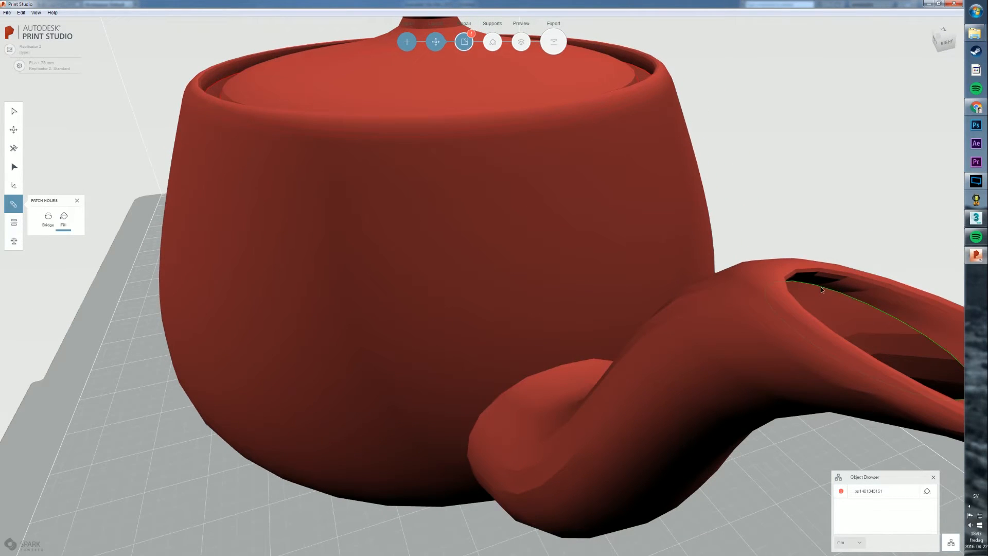
pyautogui.moveTo(821, 286); pyautogui.dragTo(690, 245, button='right')
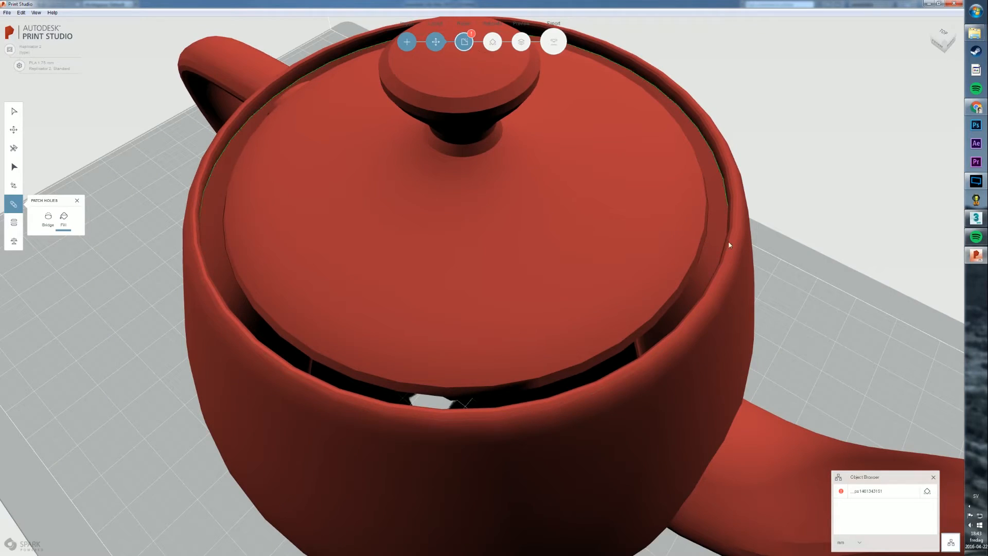
pyautogui.moveTo(779, 221); pyautogui.dragTo(808, 267, button='right')
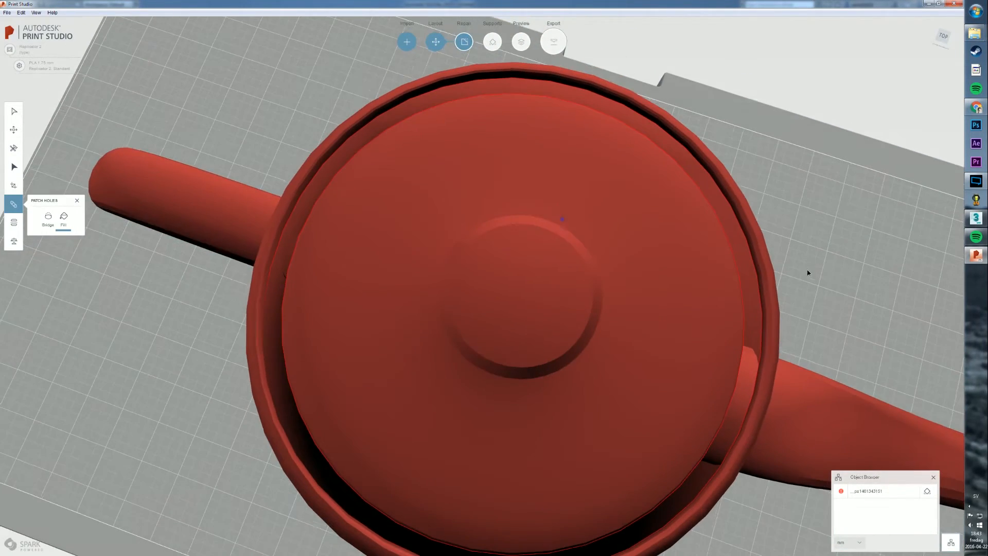
pyautogui.moveTo(580, 300); pyautogui.dragTo(613, 188, button='right')
pyautogui.scroll(3, 613, 187)
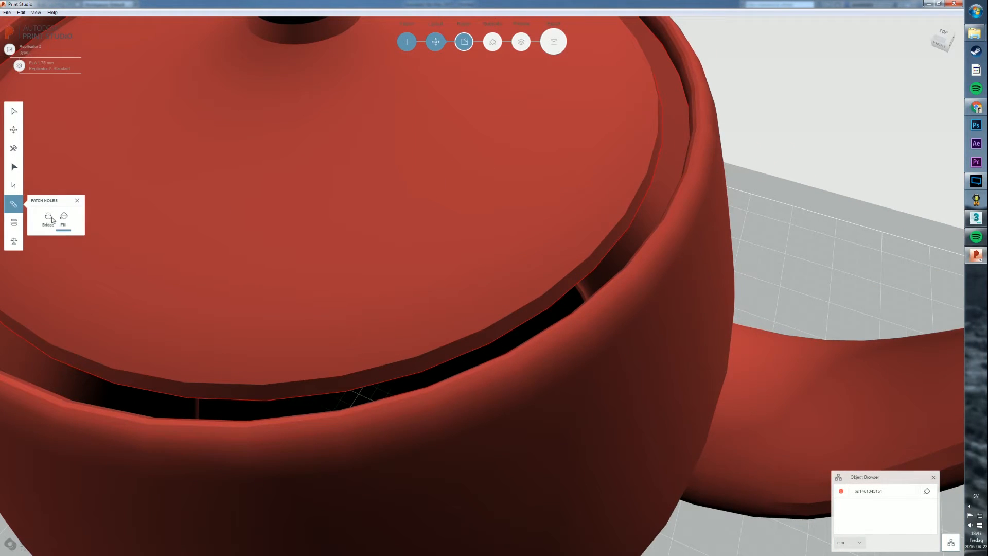
# - Bridge the lid's edge to the pot's rim near the spout
pyautogui.moveTo(597, 237); pyautogui.dragTo(686, 266, button='right')
pyautogui.click(622, 267)
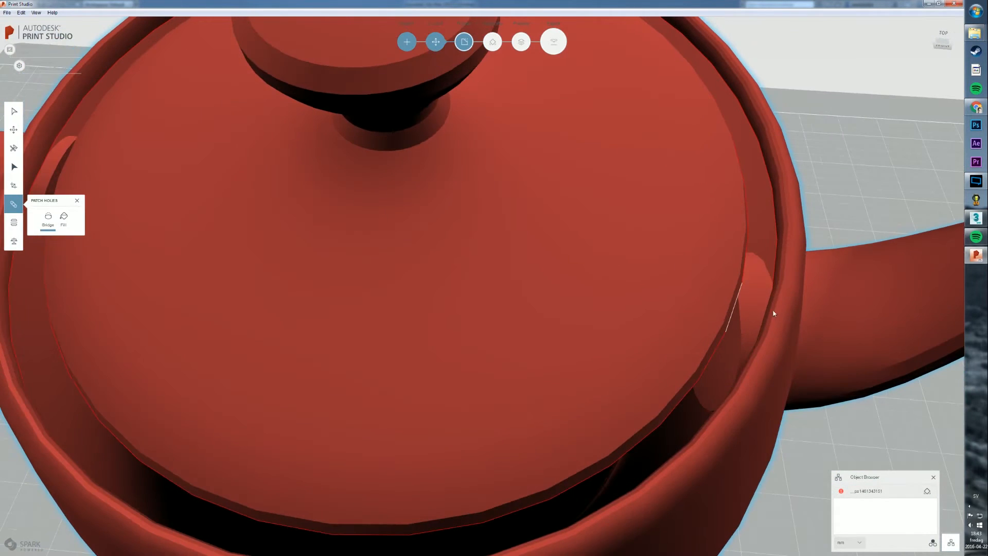
pyautogui.moveTo(751, 318); pyautogui.dragTo(808, 212, button='right')
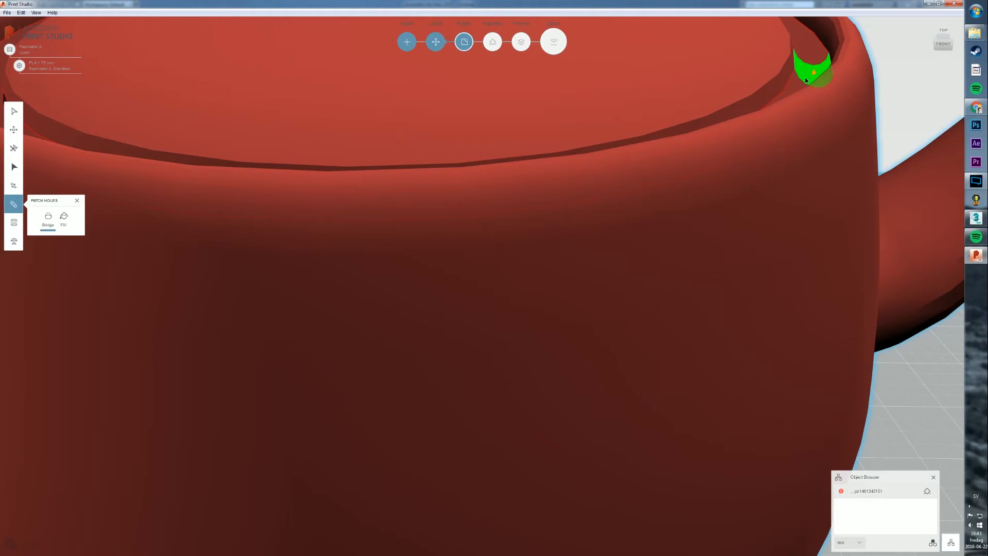
pyautogui.click(64, 218)
pyautogui.moveTo(455, 124); pyautogui.dragTo(481, 201, button='right')
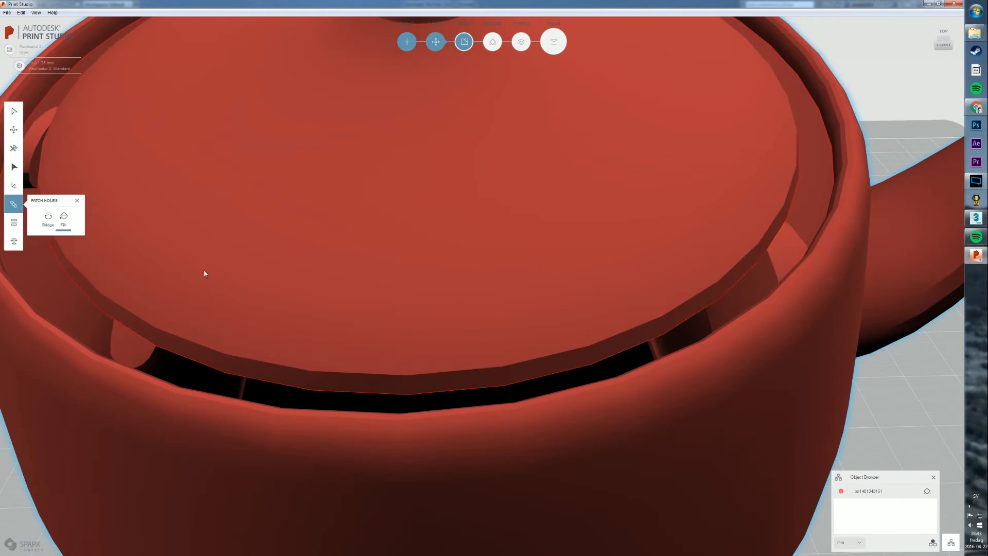
# - Try a second bridge between lid and rim on the spout side with the gap filled, and undo both
pyautogui.click(49, 221)
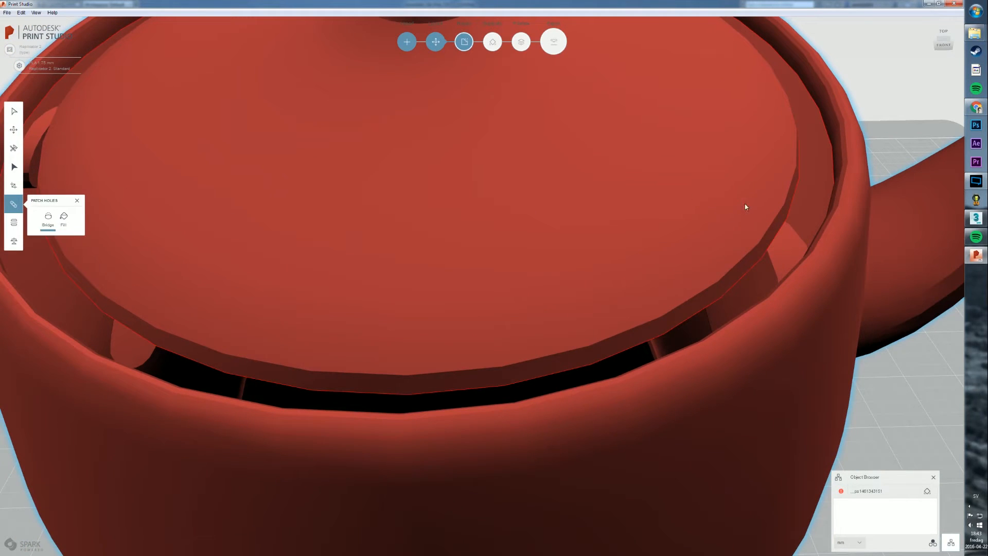
pyautogui.click(835, 171)
pyautogui.click(799, 166)
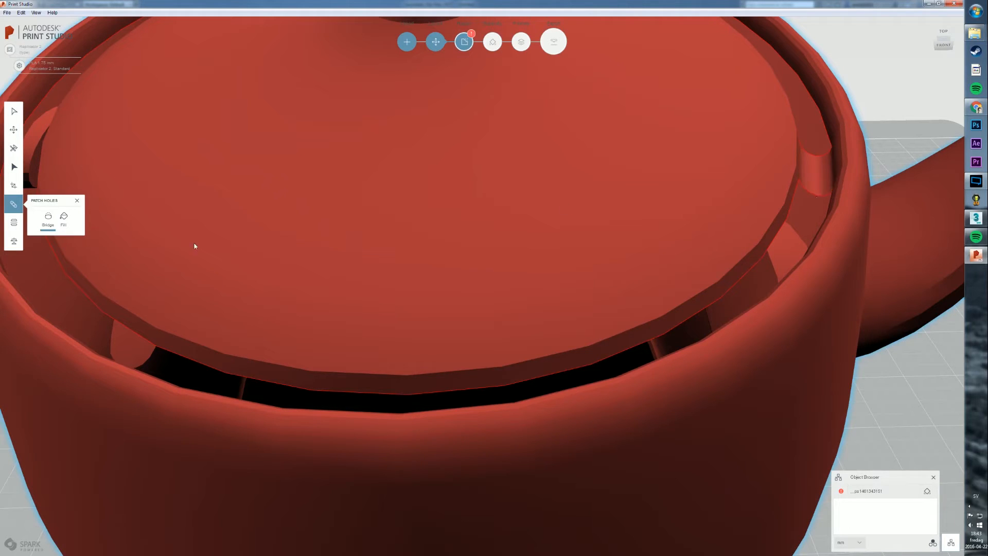
pyautogui.click(64, 218)
pyautogui.click(809, 194)
pyautogui.scroll(3, 817, 159)
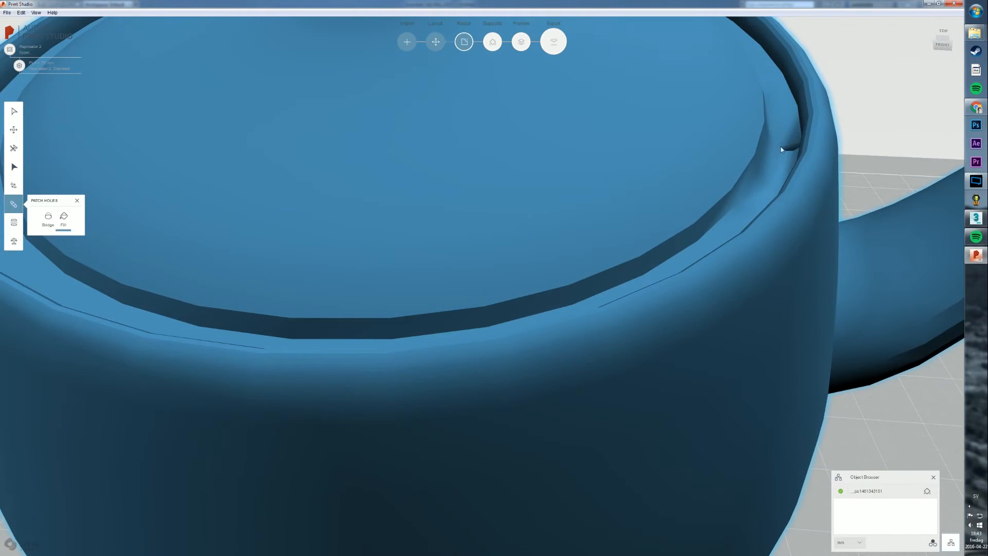
pyautogui.moveTo(781, 146); pyautogui.dragTo(672, 204, button='right')
pyautogui.hotkey('ctrl', 'z')
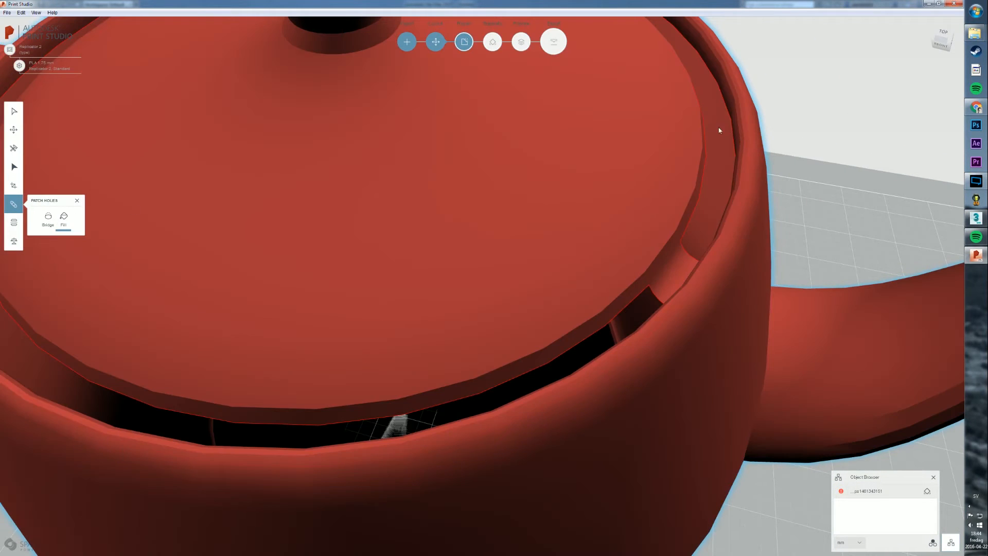
# - Try bridging other edges of the lid and rim right beside the spout opening
pyautogui.click(49, 219)
pyautogui.click(728, 109)
pyautogui.moveTo(704, 142); pyautogui.dragTo(765, 142, button='right')
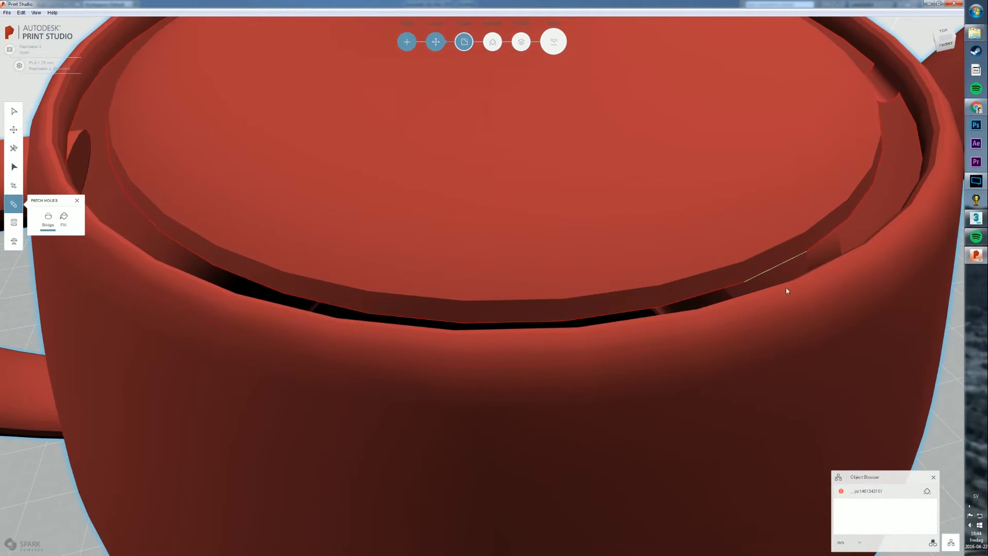
pyautogui.click(804, 286)
pyautogui.scroll(-3, 804, 283)
pyautogui.moveTo(814, 204); pyautogui.dragTo(721, 247, button='right')
pyautogui.click(691, 274)
pyautogui.click(712, 268)
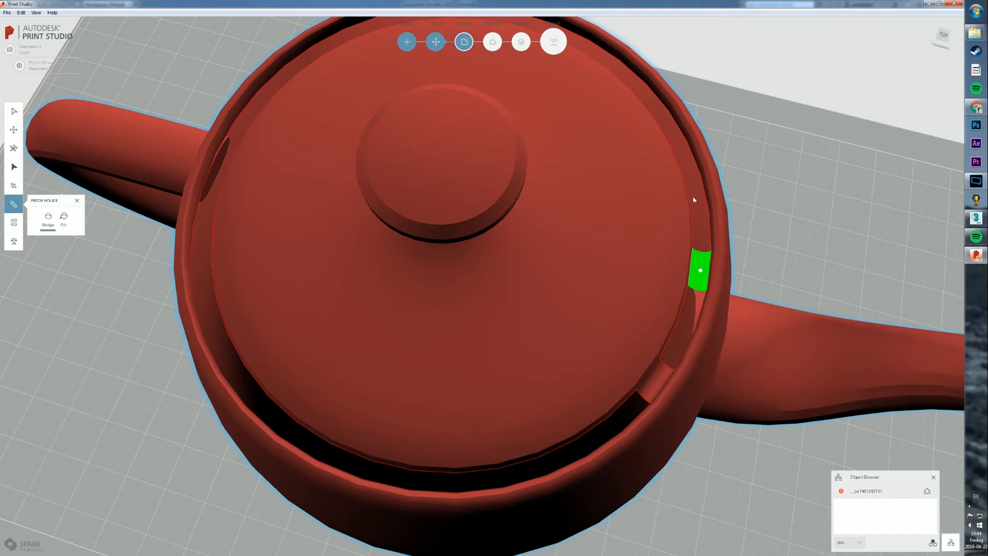
# - Bridge the lid's edge to the rim just behind the spout and on the handle side
pyautogui.click(690, 200)
pyautogui.click(705, 197)
pyautogui.click(689, 203)
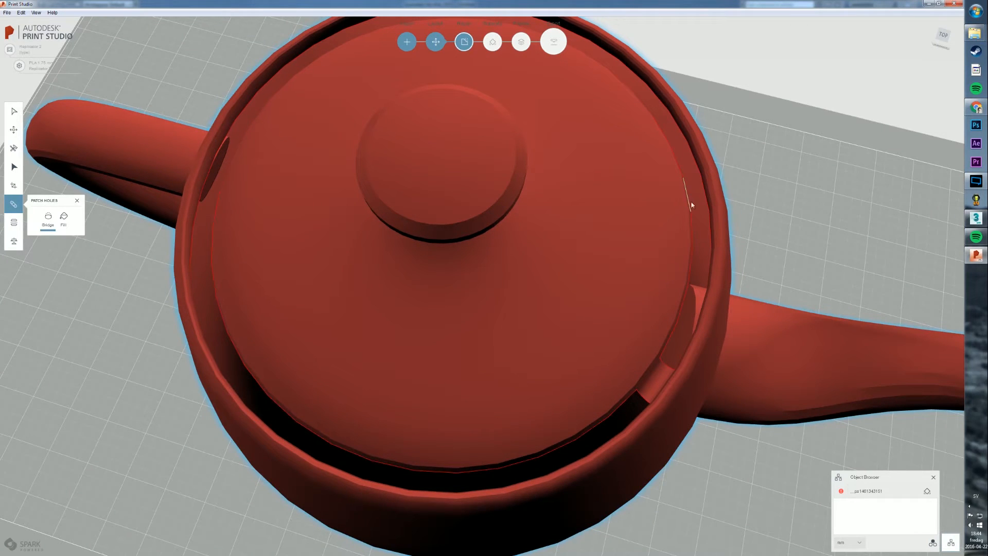
pyautogui.click(707, 199)
pyautogui.moveTo(373, 380); pyautogui.dragTo(185, 254, button='right')
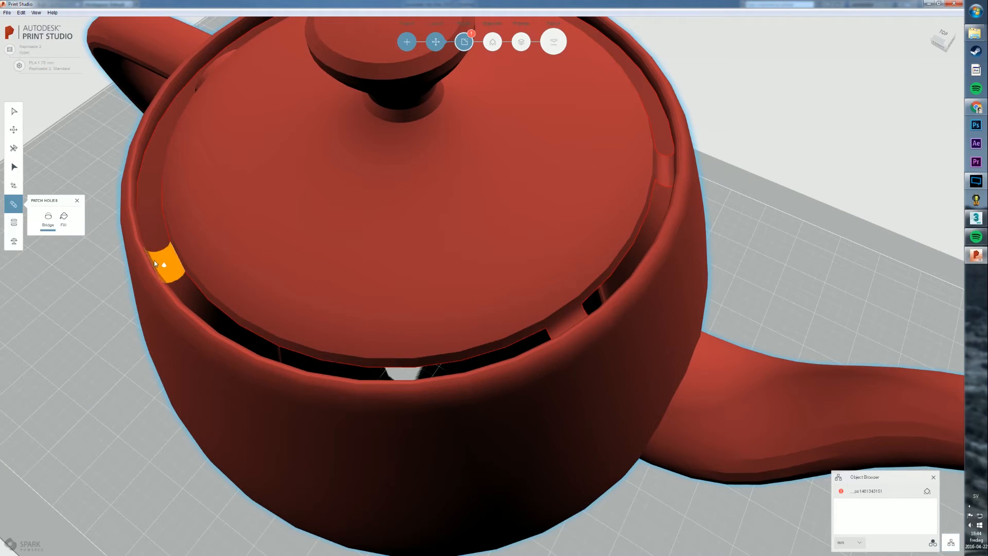
# - Fill the front gap between lid and rim and the gap next to the spout
pyautogui.click(63, 217)
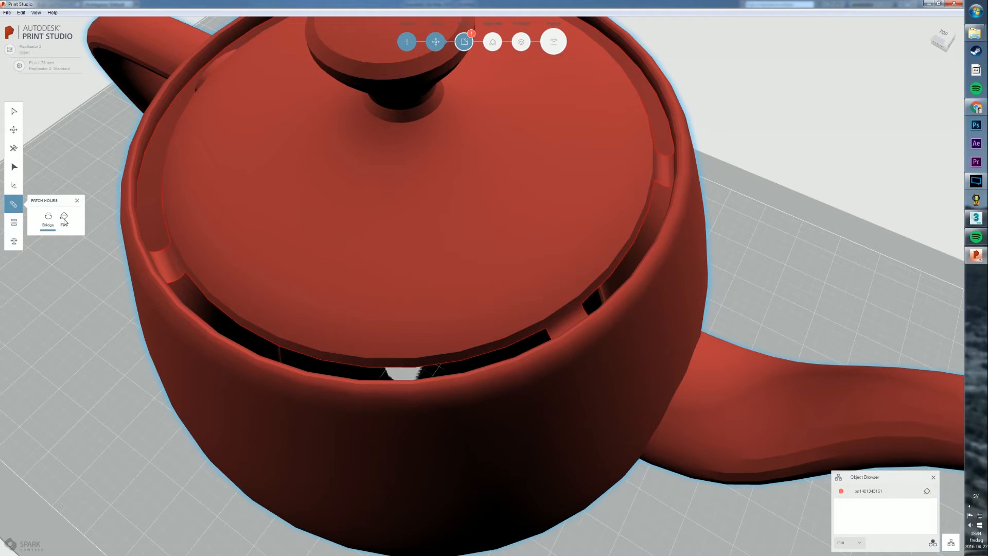
pyautogui.click(202, 293)
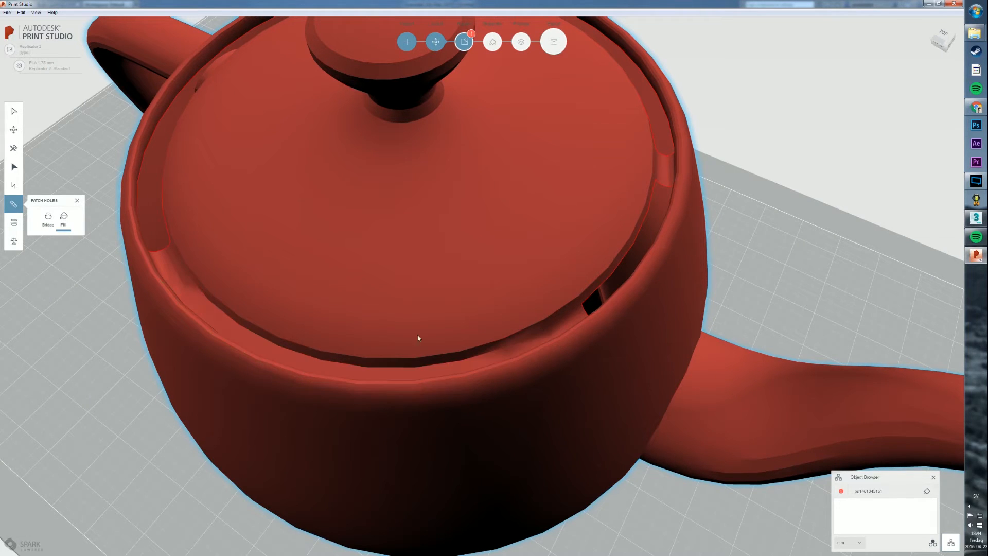
pyautogui.click(597, 302)
pyautogui.moveTo(650, 158); pyautogui.dragTo(700, 181, button='right')
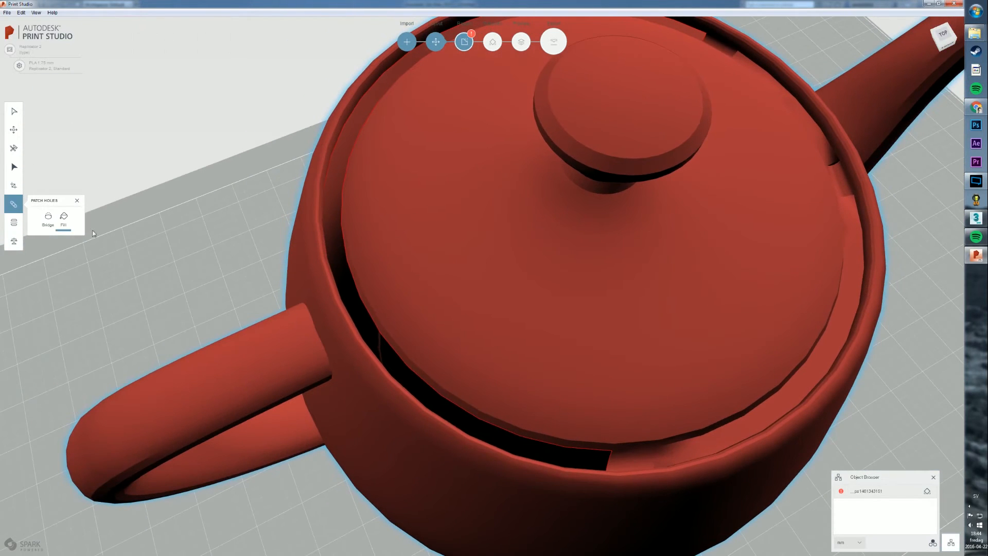
# - Bridge the lid to the rim behind the handle, fill the remaining gaps around the lid, and close Patch Holes
pyautogui.click(49, 227)
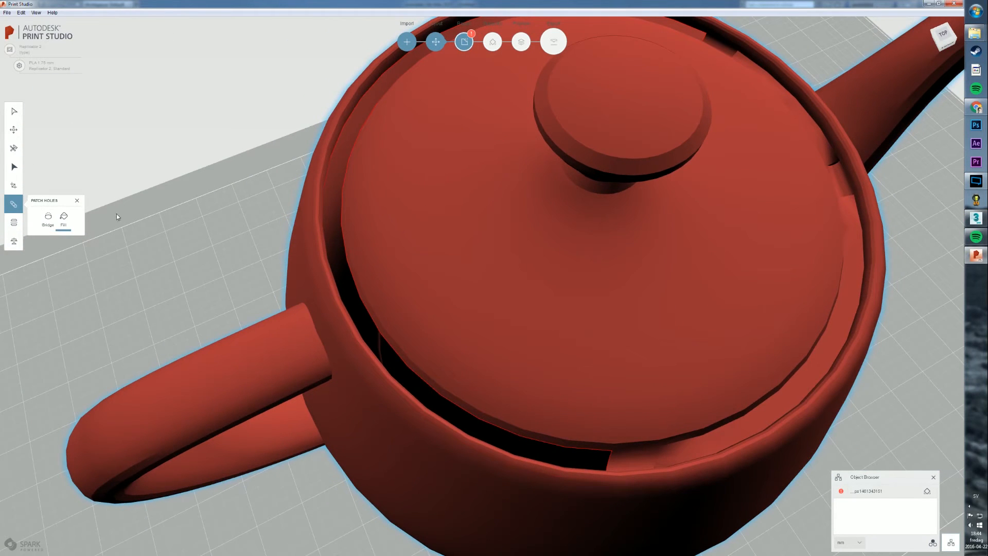
pyautogui.click(327, 180)
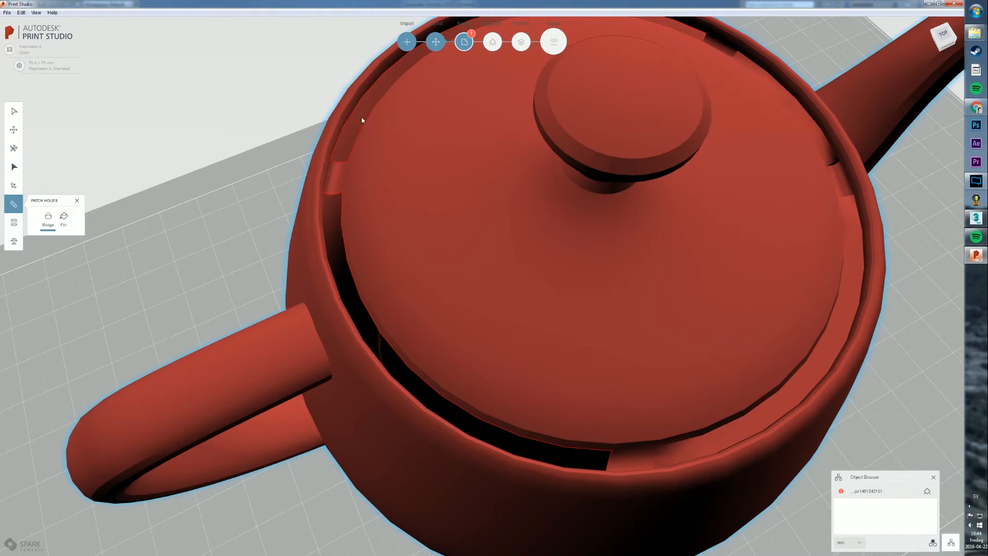
pyautogui.click(63, 222)
pyautogui.click(347, 125)
pyautogui.click(340, 202)
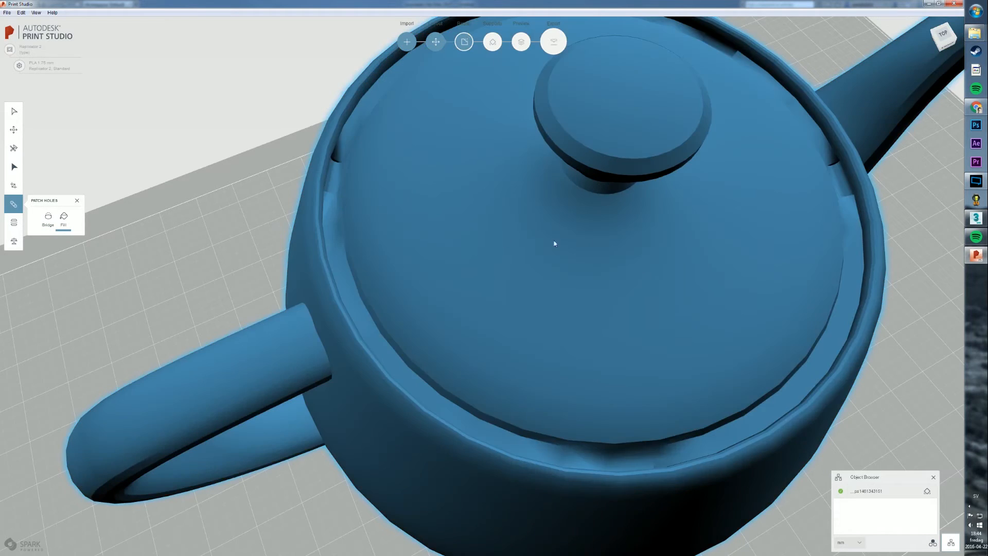
pyautogui.moveTo(555, 244); pyautogui.dragTo(557, 176, button='right')
pyautogui.scroll(-5, 557, 176)
pyautogui.moveTo(593, 264); pyautogui.dragTo(617, 265, button='right')
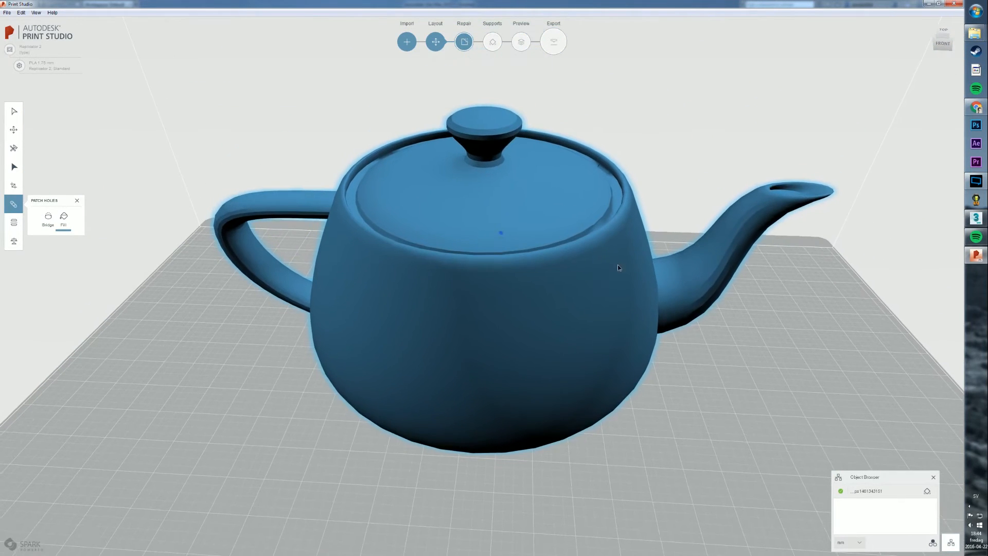
pyautogui.click(78, 201)
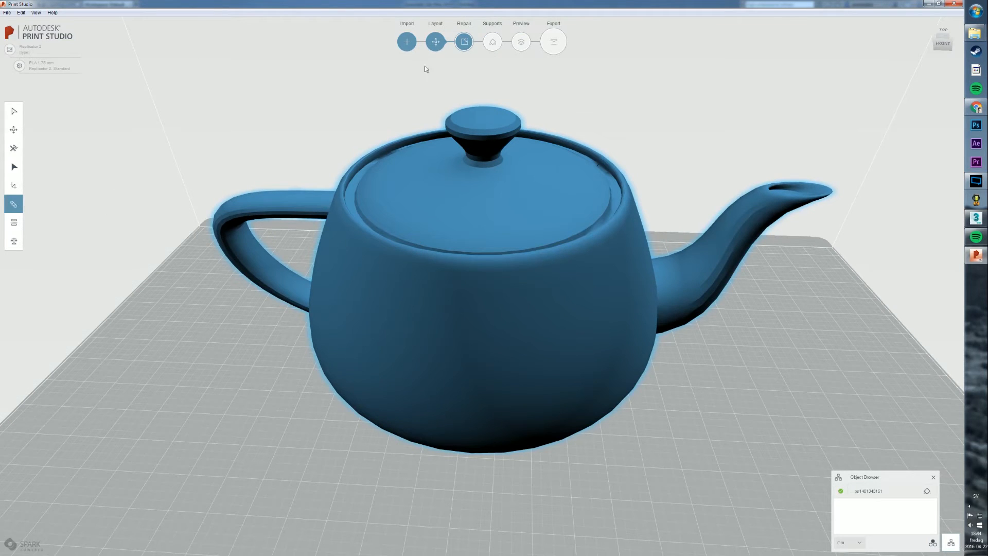
# - Try a lengthwise plane cut through the teapot starting from the Y axis, and close Plane Cut
pyautogui.click(14, 223)
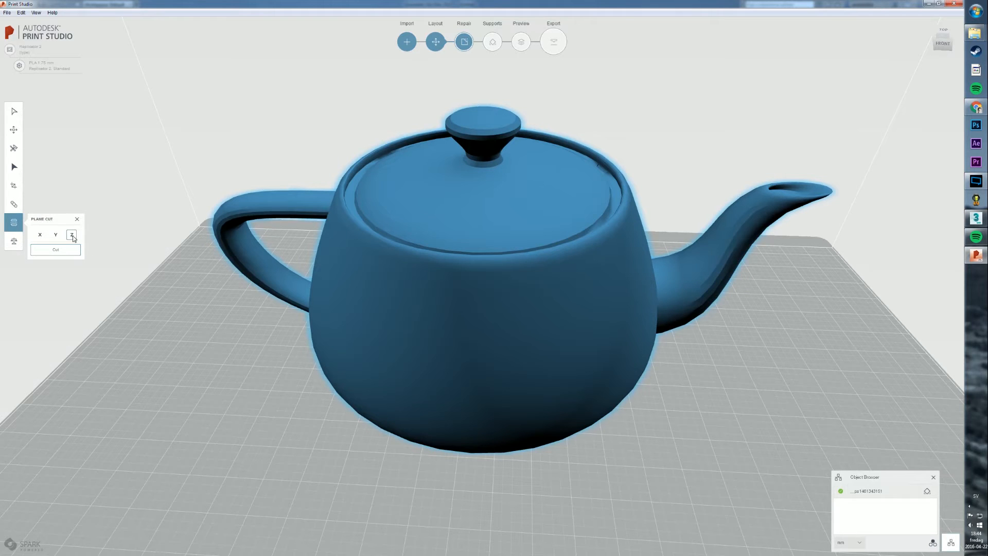
pyautogui.click(57, 237)
pyautogui.moveTo(517, 231); pyautogui.dragTo(674, 218, button='middle')
pyautogui.moveTo(557, 230); pyautogui.dragTo(589, 239)
pyautogui.moveTo(588, 237); pyautogui.dragTo(790, 225, button='middle')
pyautogui.click(54, 250)
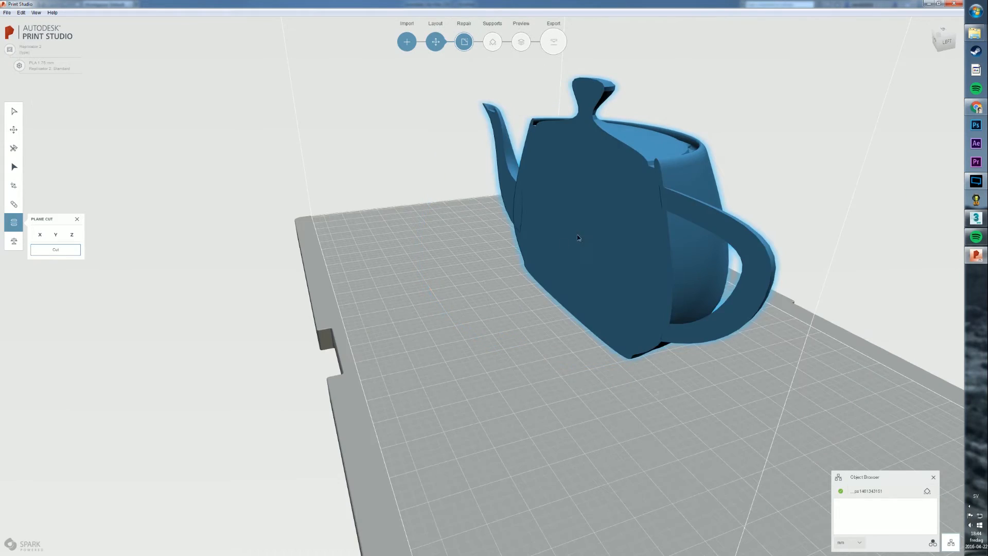
pyautogui.moveTo(577, 235); pyautogui.dragTo(642, 157, button='middle')
pyautogui.moveTo(494, 179); pyautogui.dragTo(556, 147, button='middle')
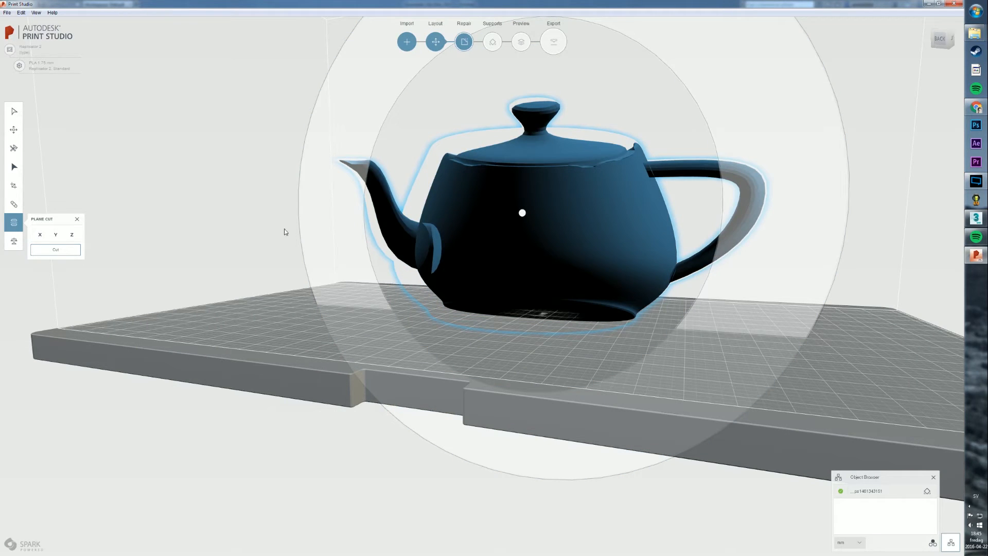
pyautogui.click(77, 220)
# - Start Balance and place its flattening plane across the handle side of the teapot
pyautogui.moveTo(412, 194); pyautogui.dragTo(453, 191, button='middle')
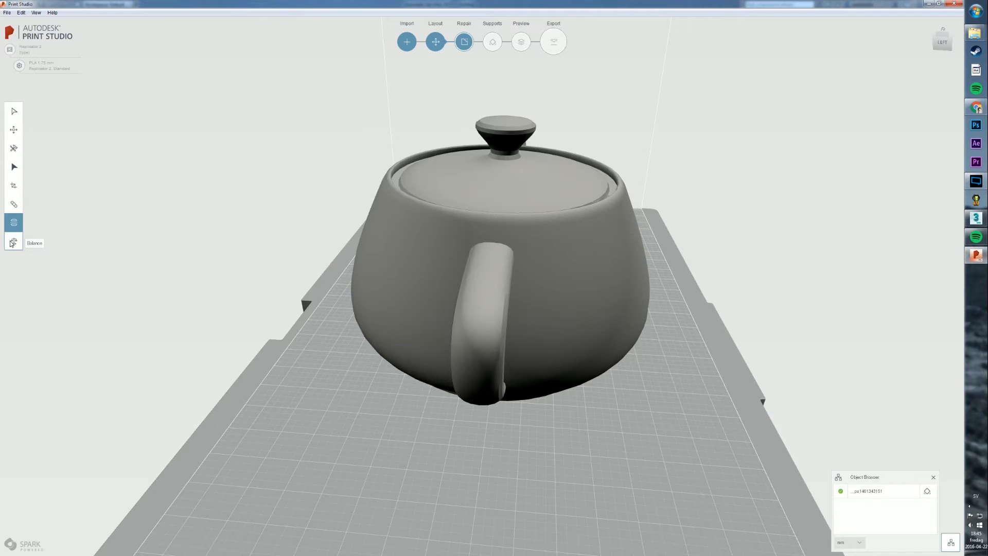
pyautogui.click(13, 241)
pyautogui.moveTo(218, 187); pyautogui.dragTo(489, 224, button='middle')
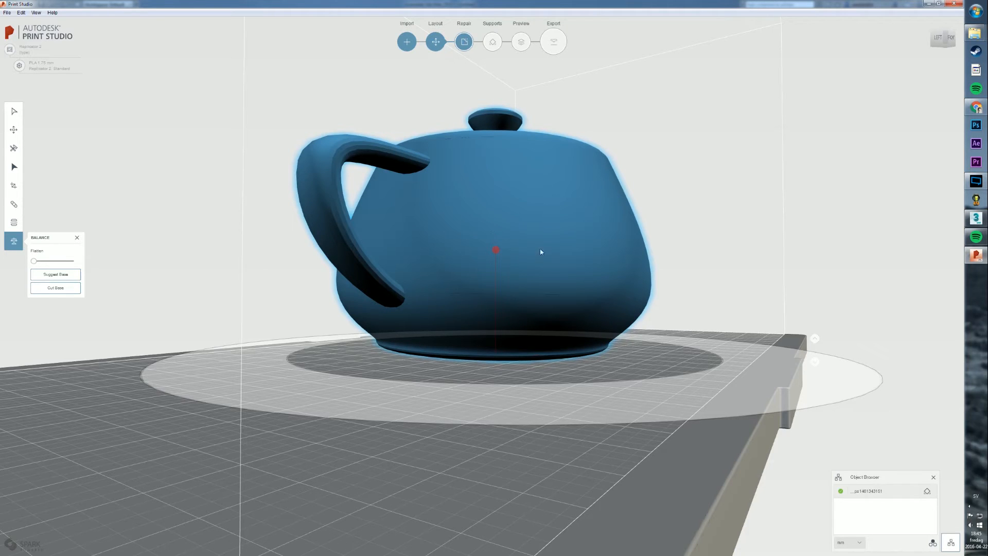
pyautogui.moveTo(568, 256); pyautogui.dragTo(521, 273, button='right')
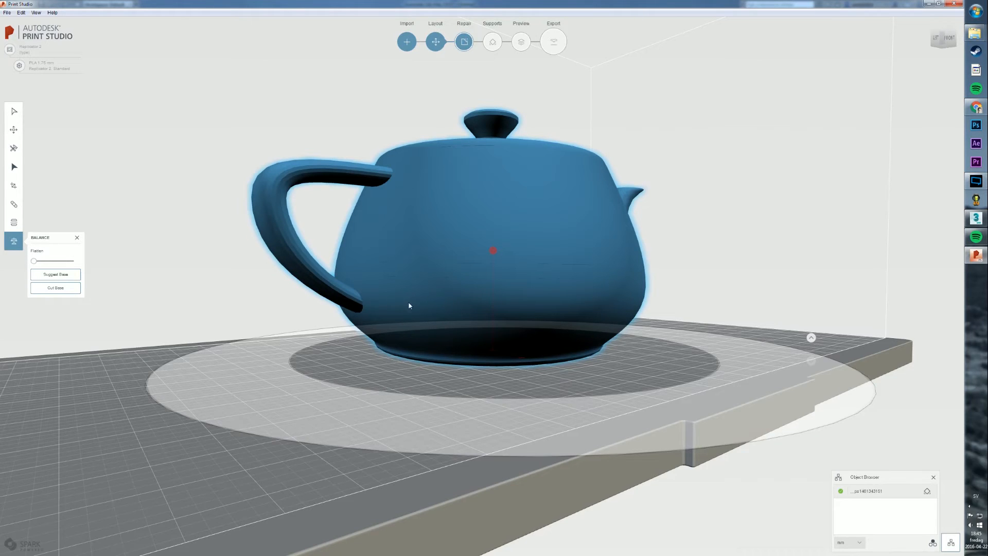
pyautogui.click(488, 308)
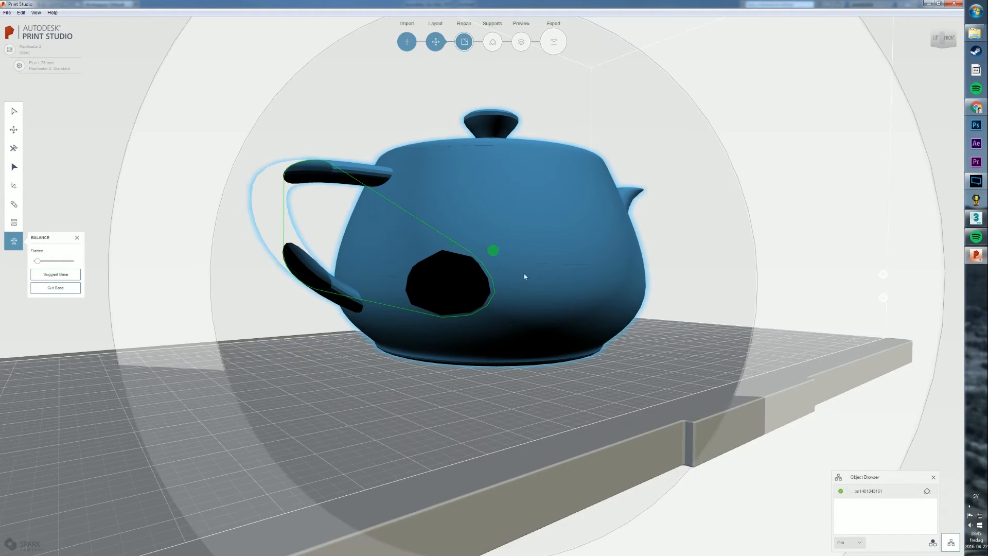
pyautogui.moveTo(537, 278); pyautogui.dragTo(341, 266, button='right')
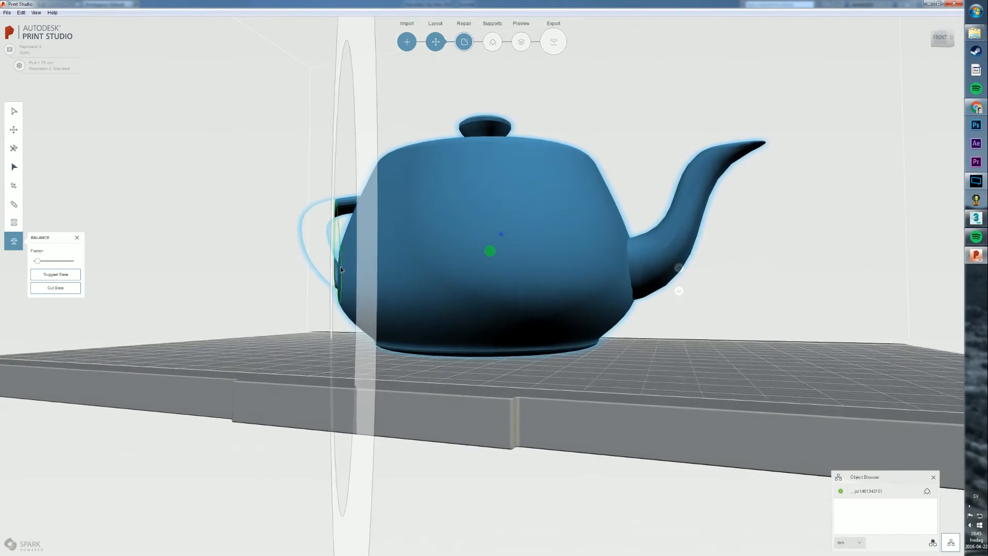
pyautogui.moveTo(342, 230); pyautogui.dragTo(489, 250, button='right')
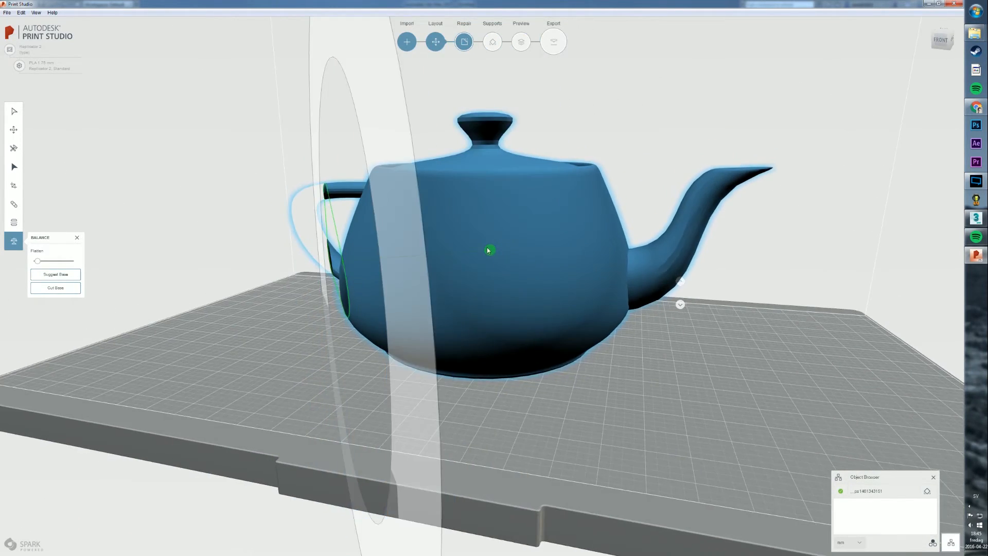
# - Shift the flattening plane deeper into the handle side and create a plugged base there
pyautogui.moveTo(680, 307); pyautogui.dragTo(691, 330)
pyautogui.moveTo(661, 361); pyautogui.dragTo(672, 362, button='right')
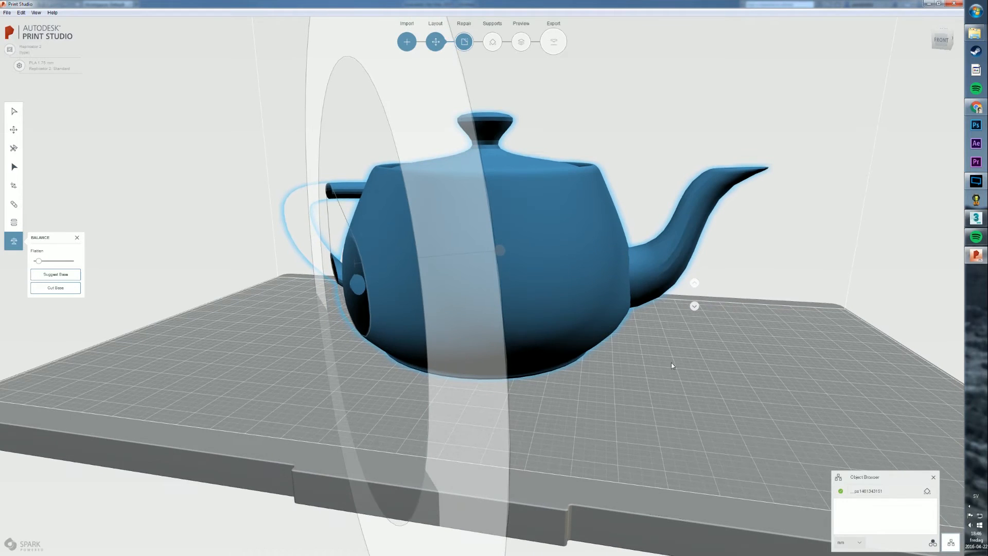
pyautogui.click(57, 275)
pyautogui.click(352, 263)
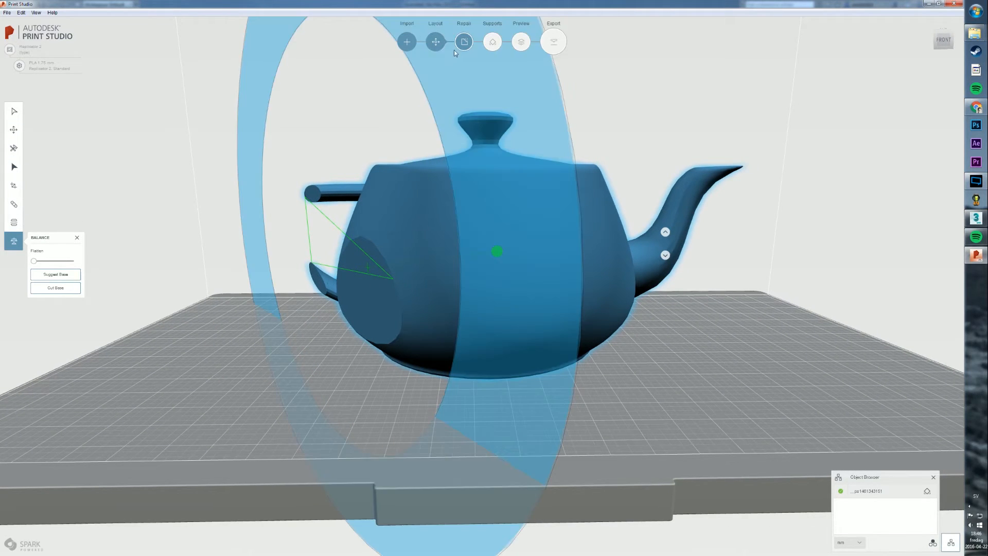
# - In the layout stage, lay the teapot on the flat face cut into its handle side
pyautogui.click(436, 42)
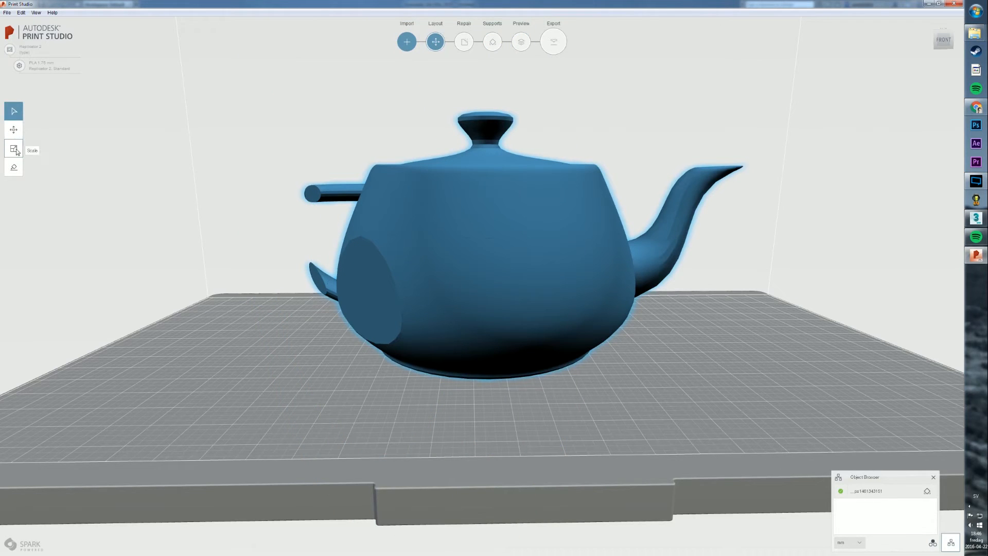
pyautogui.click(14, 166)
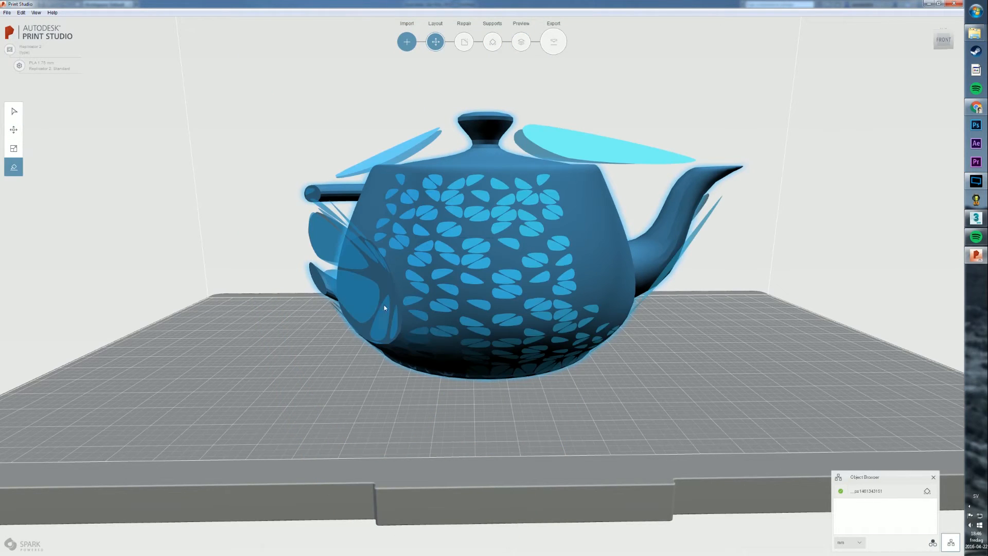
pyautogui.click(352, 287)
pyautogui.moveTo(607, 234); pyautogui.dragTo(695, 355, button='right')
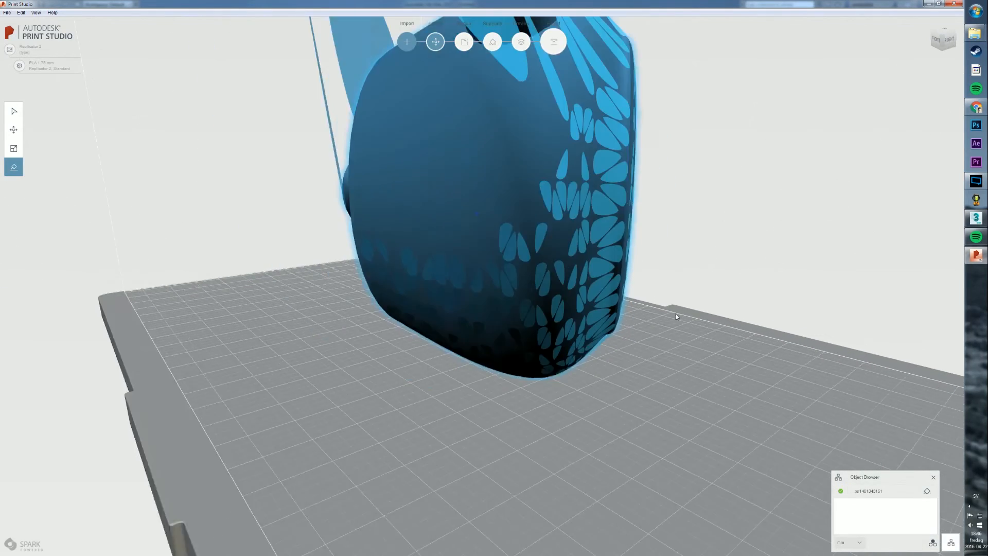
pyautogui.scroll(-5, 695, 324)
pyautogui.moveTo(711, 265); pyautogui.dragTo(647, 322, button='right')
pyautogui.scroll(4, 675, 319)
pyautogui.scroll(1, 683, 321)
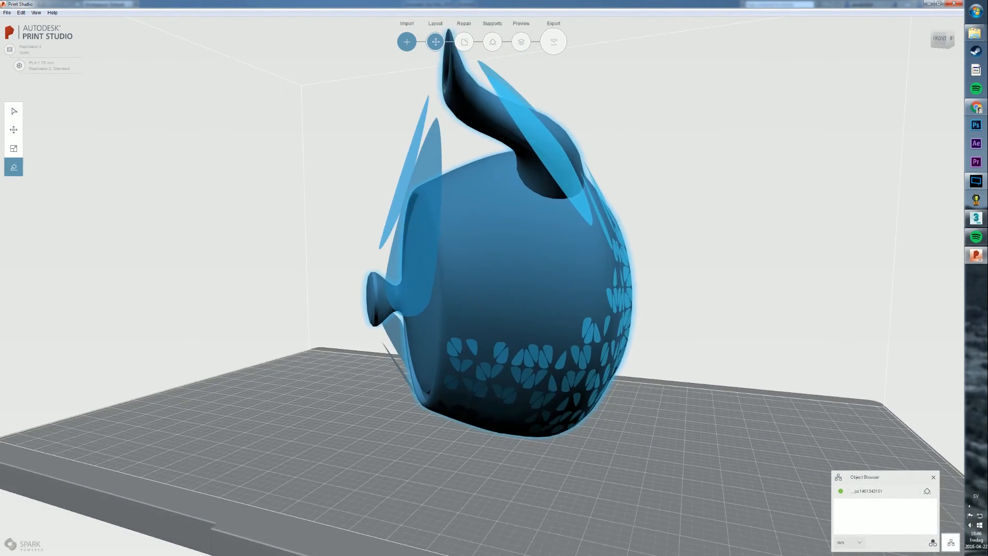
# - Check the cut handle side from below and undo laying the teapot on its side and cutting the handle
pyautogui.click(14, 112)
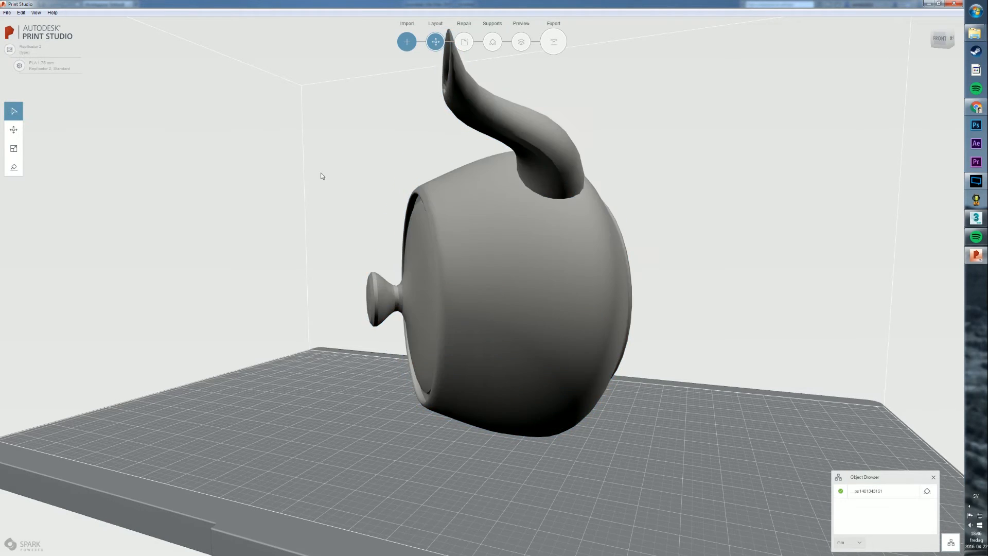
pyautogui.moveTo(322, 174)
pyautogui.mouseDown(button='right')
pyautogui.moveTo(721, 240)
pyautogui.moveTo(558, 400)
pyautogui.mouseUp(button='right')
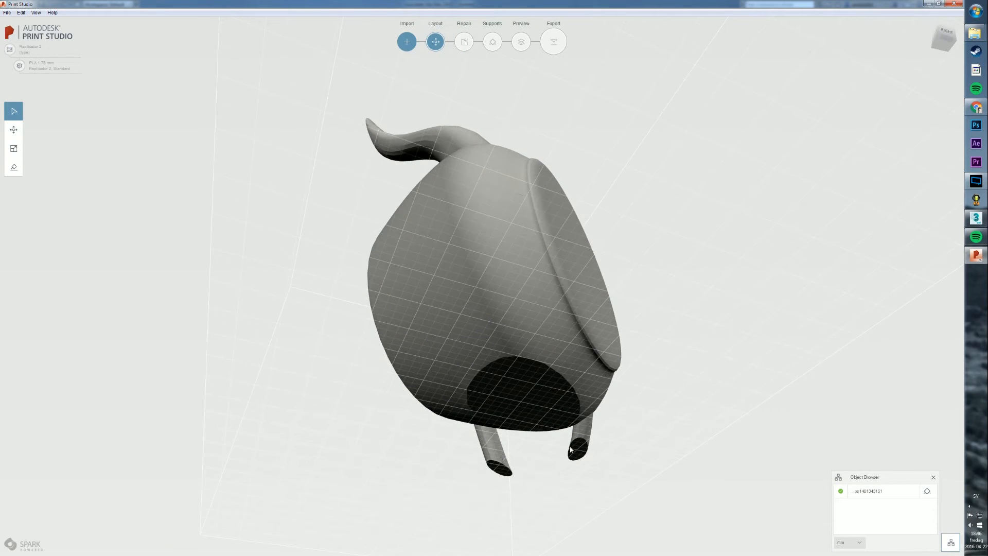
pyautogui.moveTo(570, 447); pyautogui.dragTo(534, 463, button='right')
pyautogui.doubleClick(563, 388)
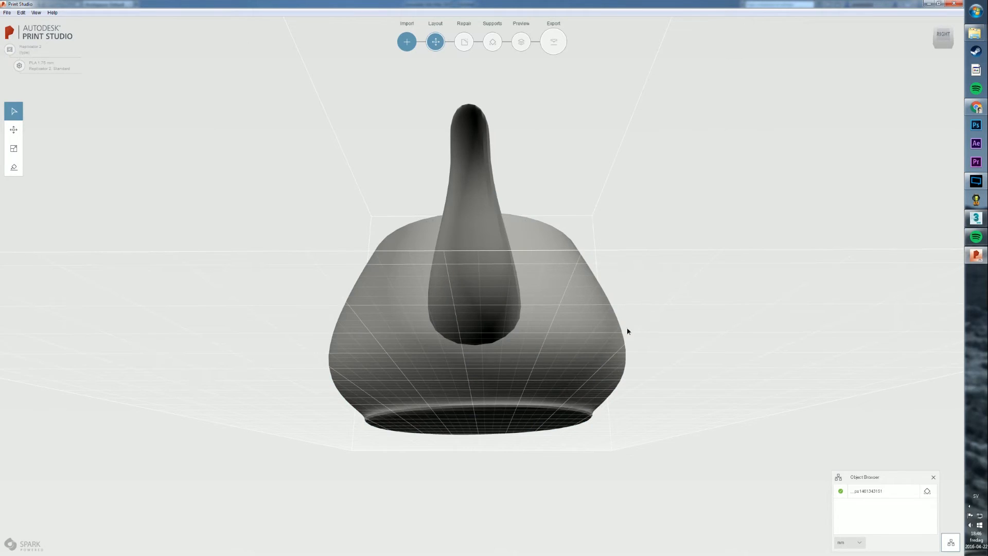
pyautogui.moveTo(628, 331); pyautogui.dragTo(530, 351, button='right')
# - Return to the repair stage and set the Balance flattening plane just above the teapot's bottom
pyautogui.click(465, 42)
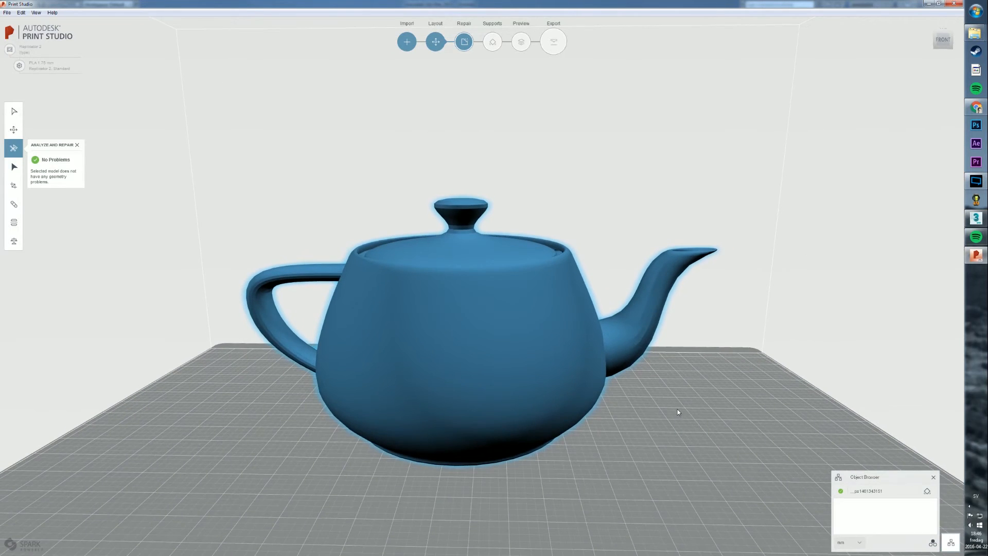
pyautogui.scroll(-2, 573, 394)
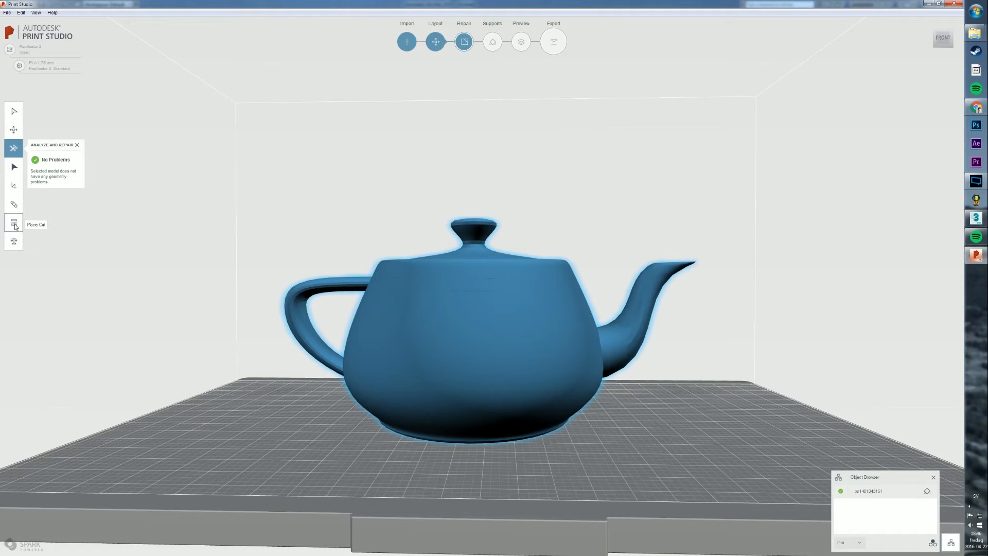
pyautogui.click(15, 225)
pyautogui.click(15, 241)
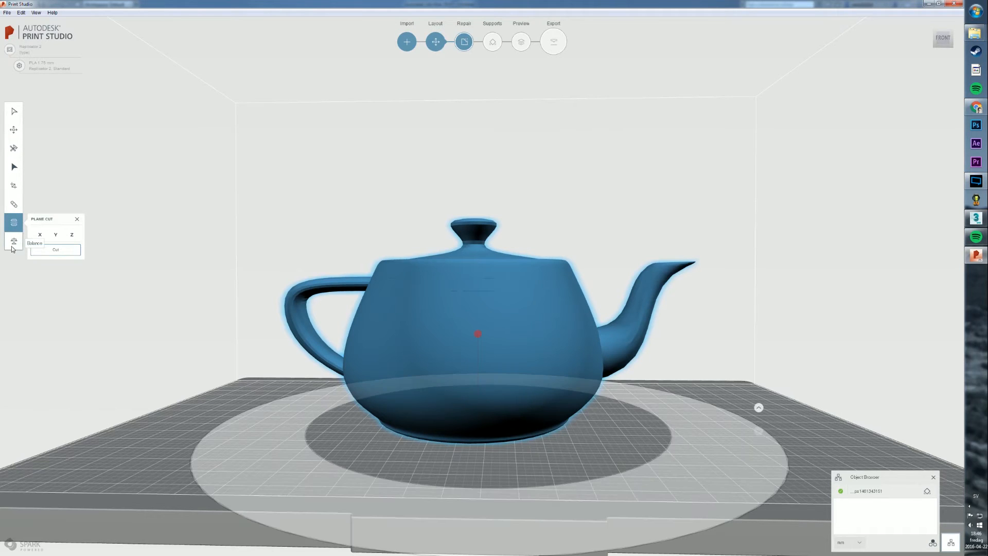
pyautogui.moveTo(40, 261); pyautogui.dragTo(38, 262)
pyautogui.moveTo(440, 342); pyautogui.dragTo(406, 428, button='right')
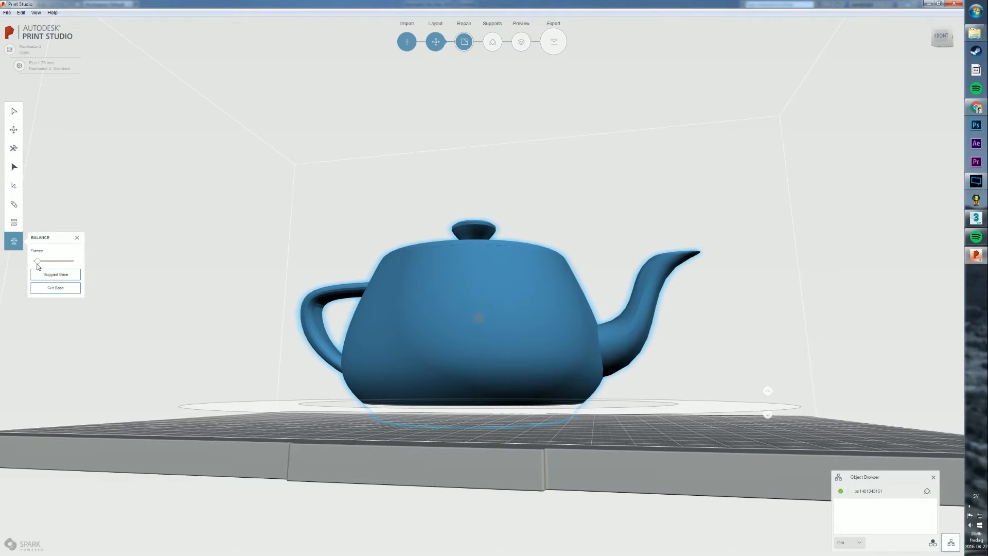
pyautogui.moveTo(767, 390)
pyautogui.mouseDown()
pyautogui.moveTo(769, 423)
pyautogui.moveTo(771, 408)
pyautogui.mouseUp()
# - Check the flattening plane along the teapot's bottom rim, create a plugged base there and leave Balance
pyautogui.scroll(-2, 396, 416)
pyautogui.scroll(7, 588, 417)
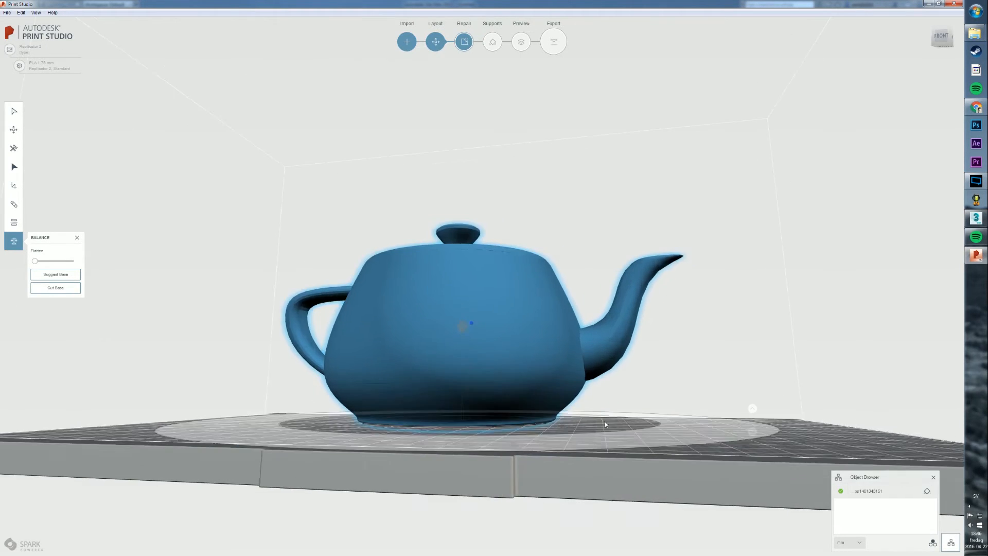
pyautogui.scroll(5, 588, 419)
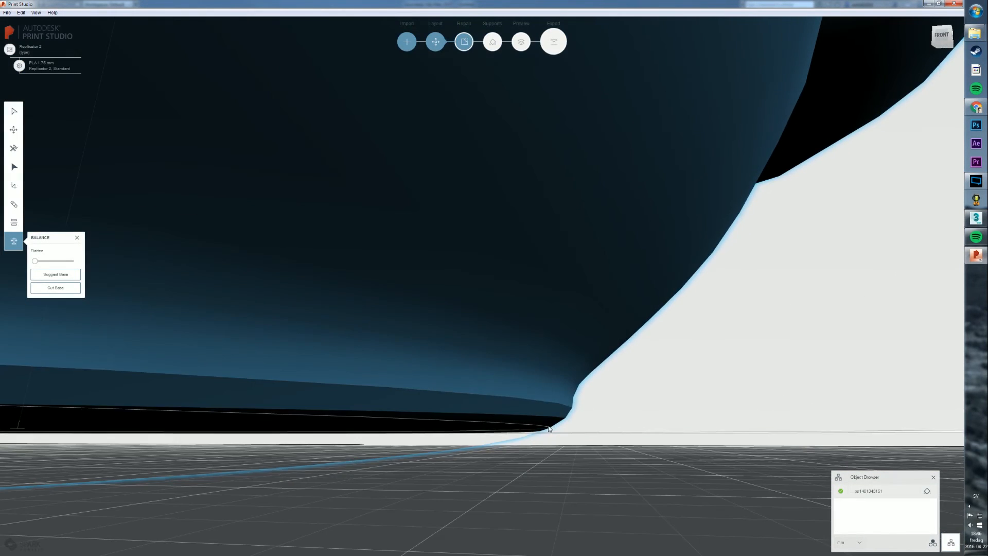
pyautogui.scroll(2, 551, 424)
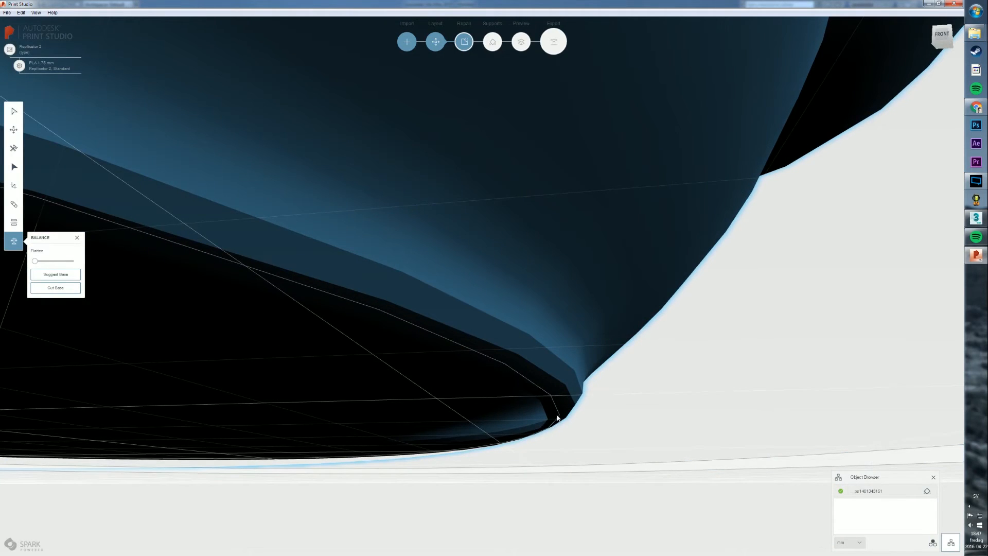
pyautogui.scroll(-10, 558, 418)
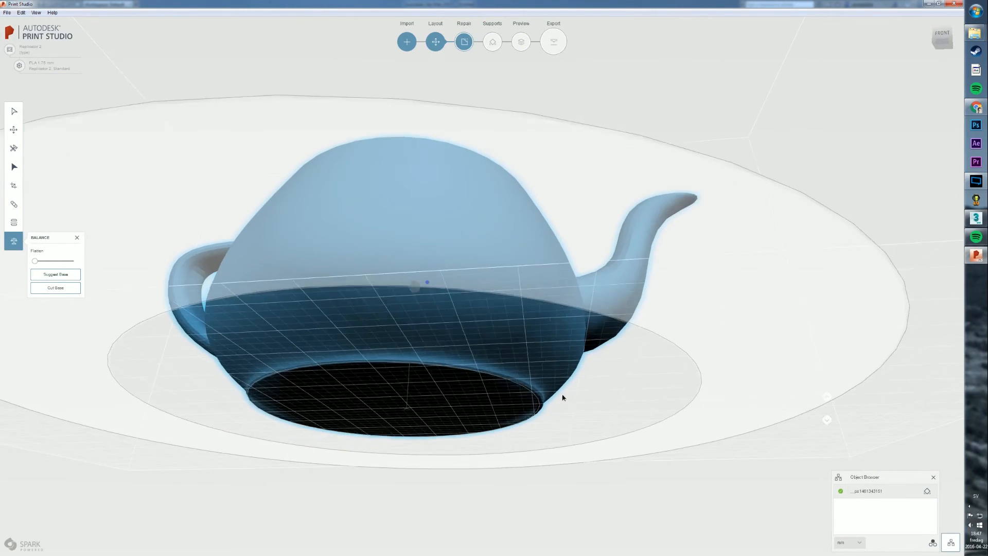
pyautogui.moveTo(563, 398); pyautogui.dragTo(558, 380, button='right')
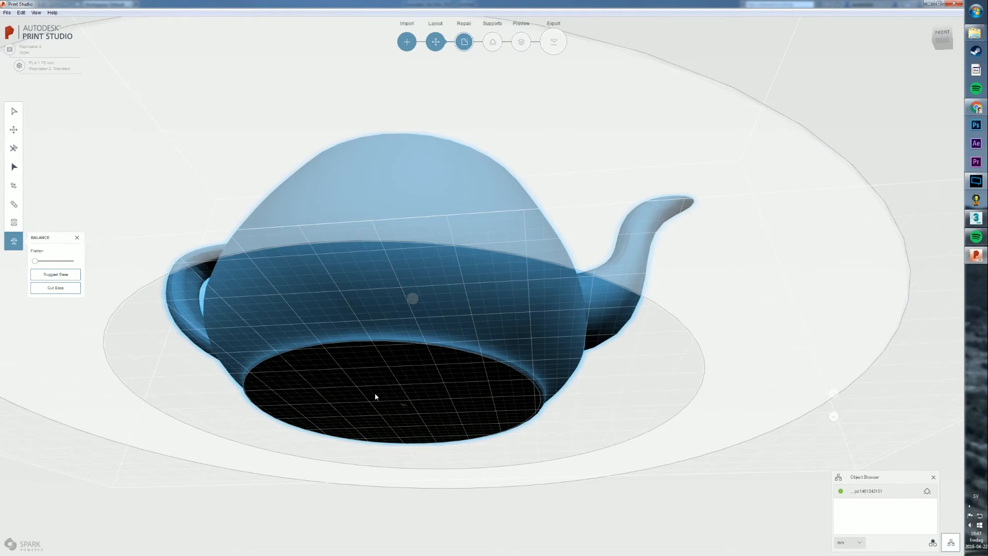
pyautogui.moveTo(557, 380); pyautogui.dragTo(565, 455, button='right')
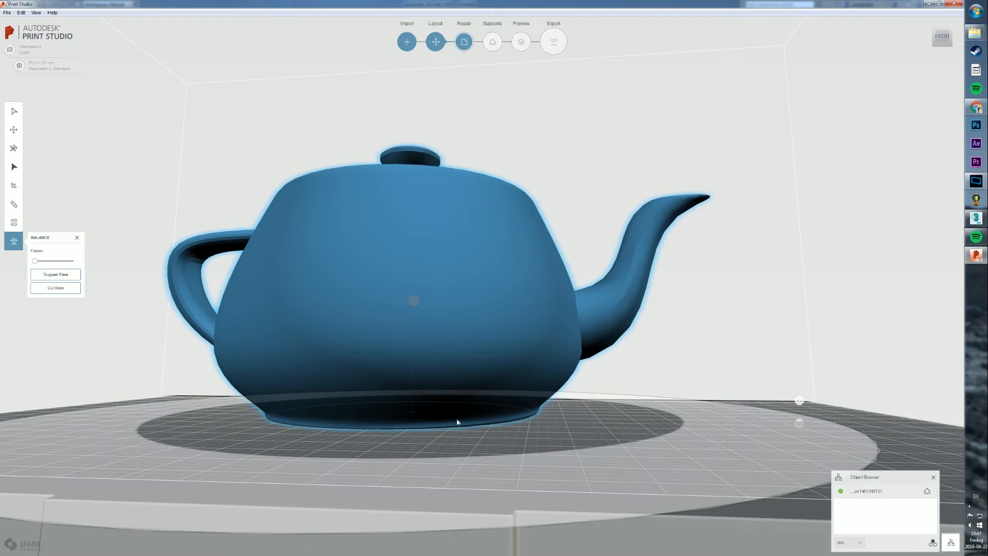
pyautogui.click(53, 275)
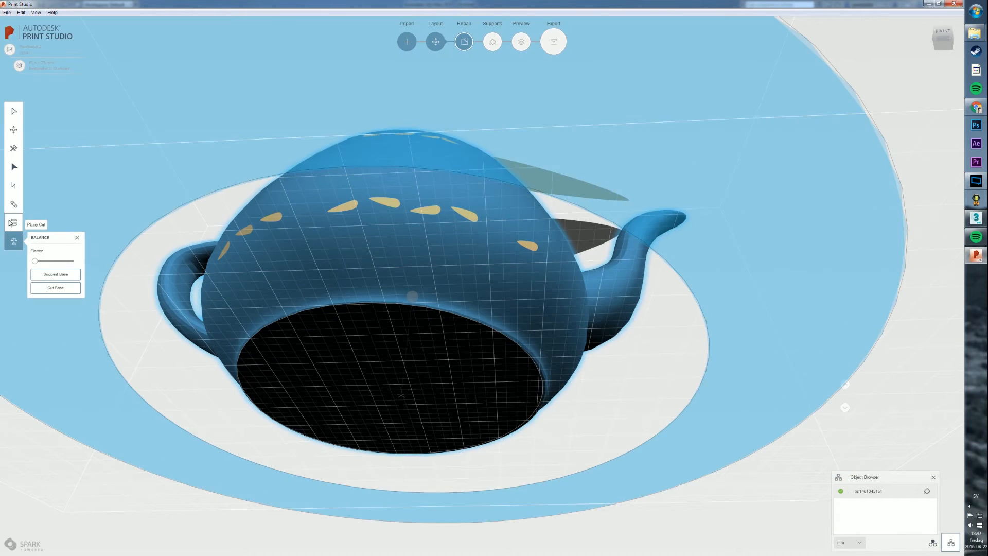
pyautogui.click(17, 113)
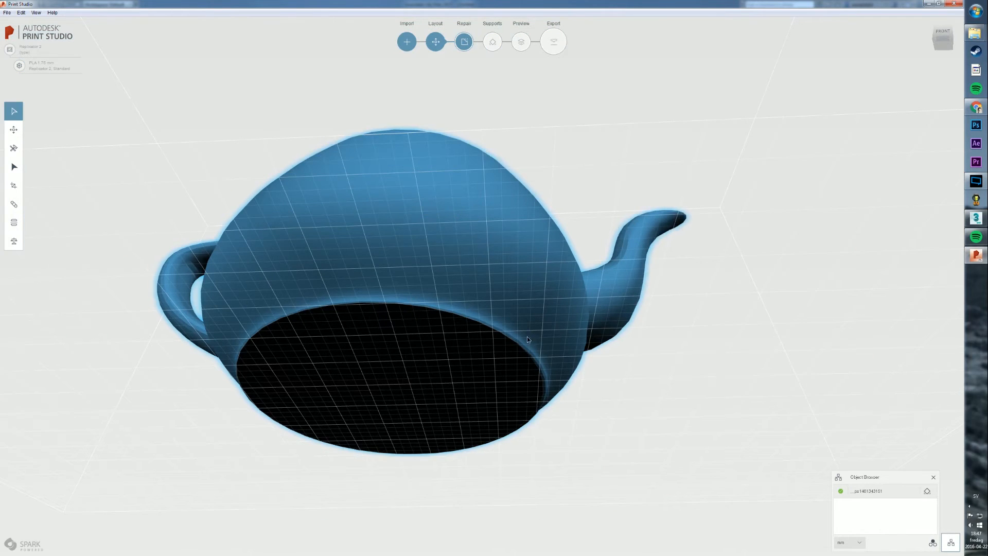
# - Inspect the flattened bottom and, in the layout stage, move the teapot to the print bed
pyautogui.moveTo(527, 336); pyautogui.dragTo(562, 401, button='right')
pyautogui.scroll(-3, 534, 381)
pyautogui.scroll(8, 537, 423)
pyautogui.scroll(4, 560, 400)
pyautogui.scroll(-10, 559, 396)
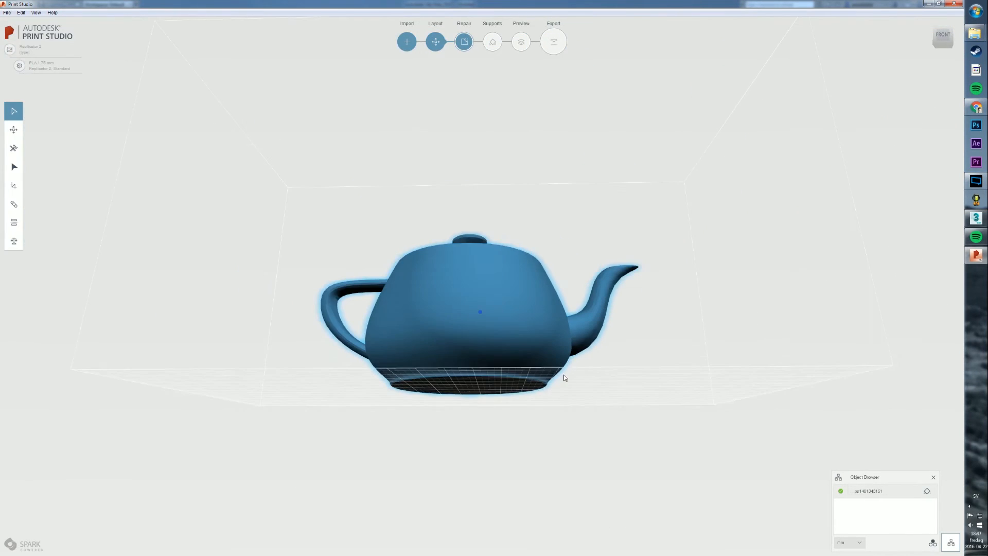
pyautogui.moveTo(571, 355); pyautogui.dragTo(575, 372, button='right')
pyautogui.click(431, 42)
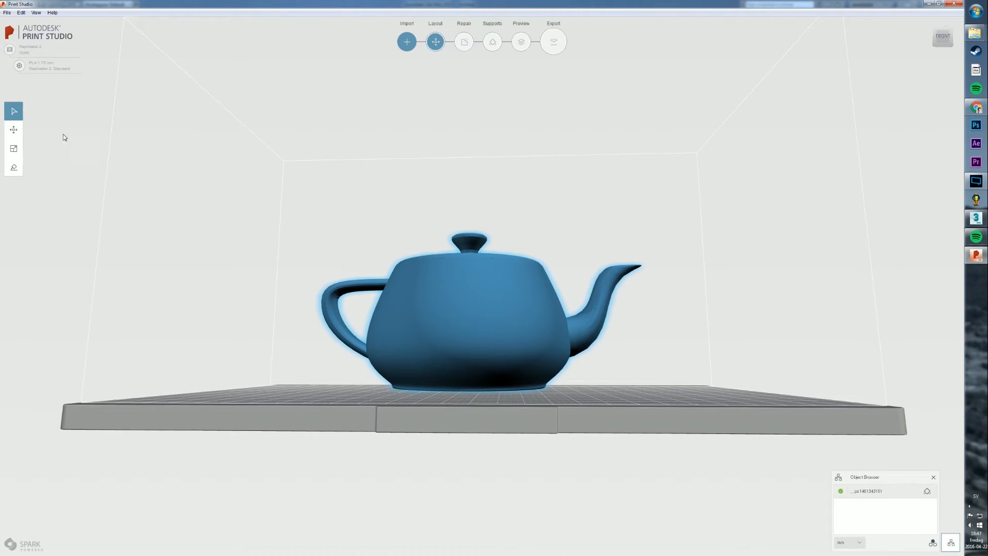
pyautogui.click(14, 130)
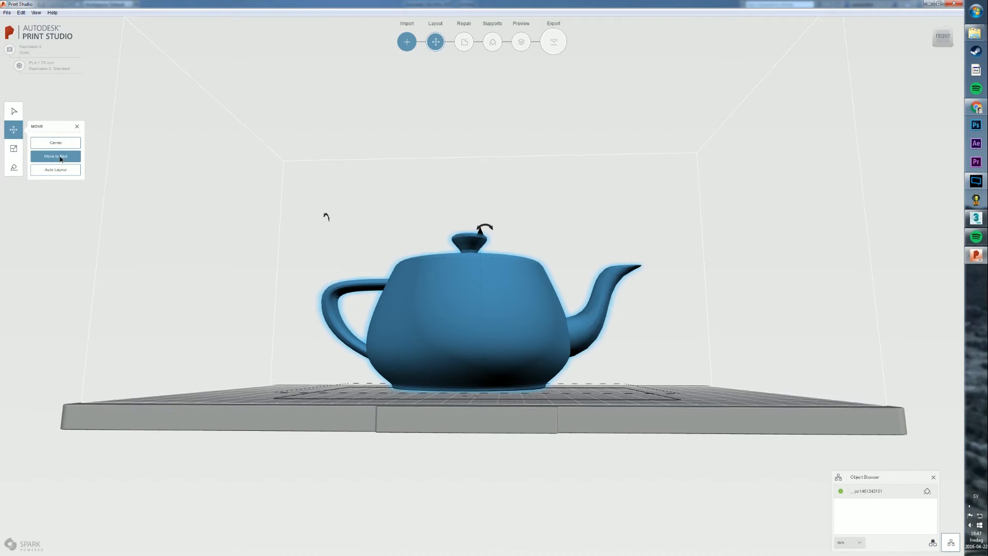
pyautogui.click(56, 156)
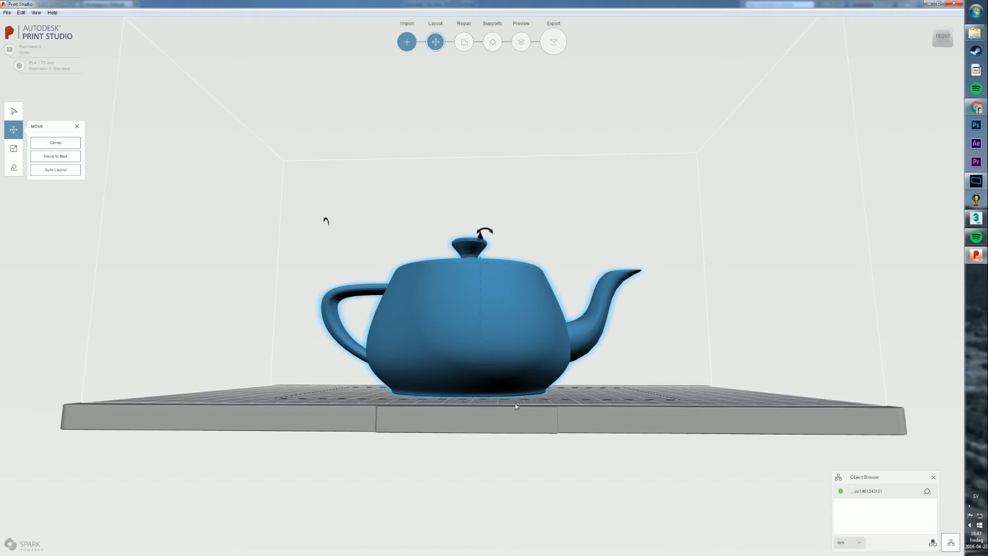
# - Recheck the flattened teapot in the repair stage, enter the supports stage and generate automatic supports for it
pyautogui.click(464, 43)
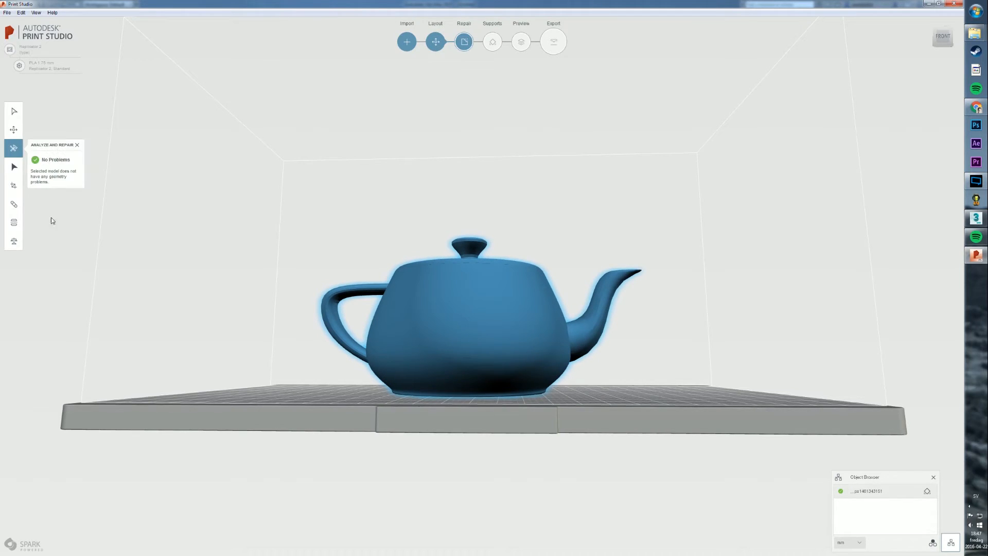
pyautogui.click(491, 42)
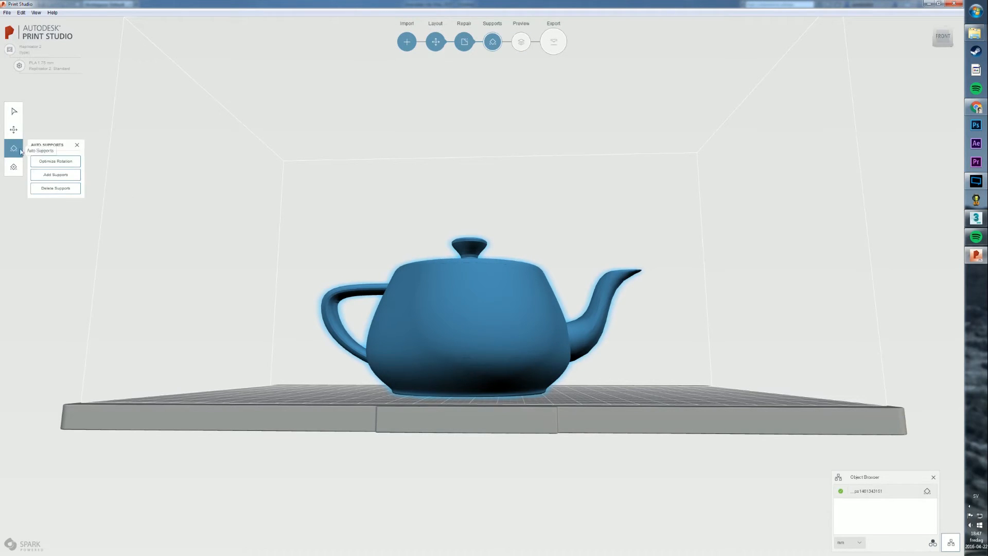
pyautogui.moveTo(345, 163); pyautogui.dragTo(288, 206, button='right')
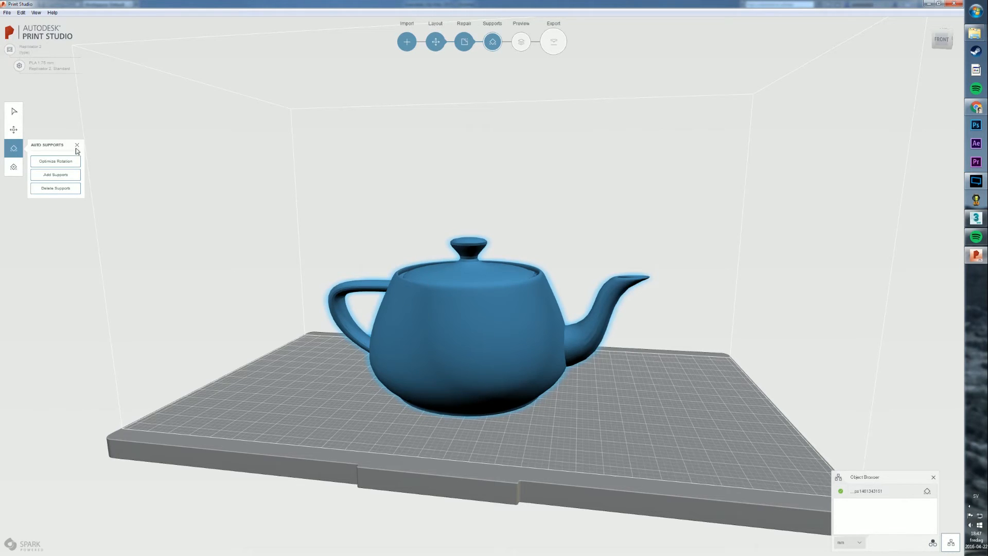
pyautogui.moveTo(506, 336); pyautogui.dragTo(537, 262, button='right')
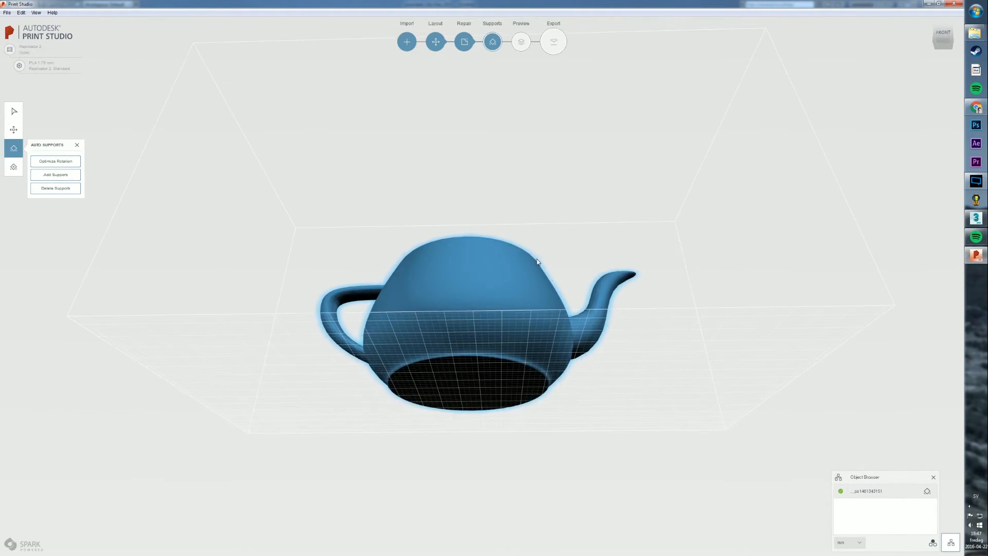
pyautogui.moveTo(500, 401); pyautogui.dragTo(497, 357, button='right')
pyautogui.moveTo(520, 315); pyautogui.dragTo(519, 404, button='right')
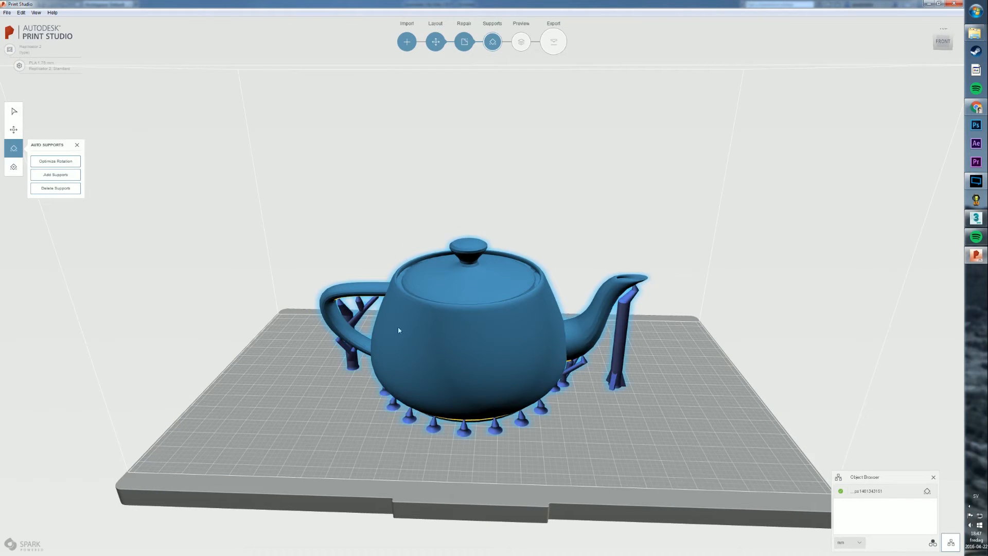
# - Examine the automatic supports and highlighted overhangs around the teapot's spout, handle and base rim
pyautogui.moveTo(430, 308); pyautogui.dragTo(355, 262, button='right')
pyautogui.moveTo(265, 200); pyautogui.dragTo(311, 229, button='right')
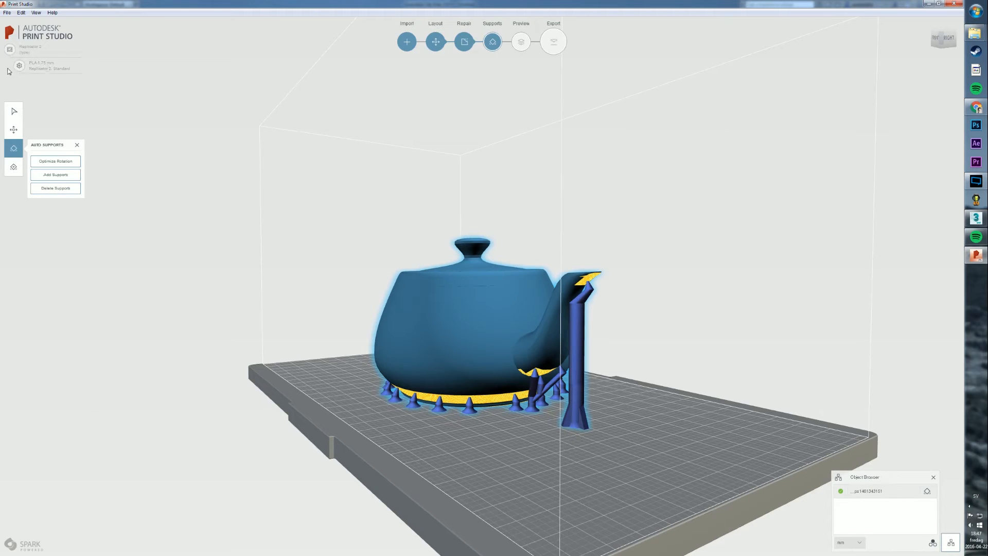
pyautogui.scroll(-3, 582, 291)
pyautogui.scroll(6, 543, 328)
pyautogui.moveTo(554, 327); pyautogui.dragTo(694, 324, button='middle')
pyautogui.moveTo(696, 278); pyautogui.dragTo(686, 277, button='middle')
pyautogui.scroll(3, 687, 286)
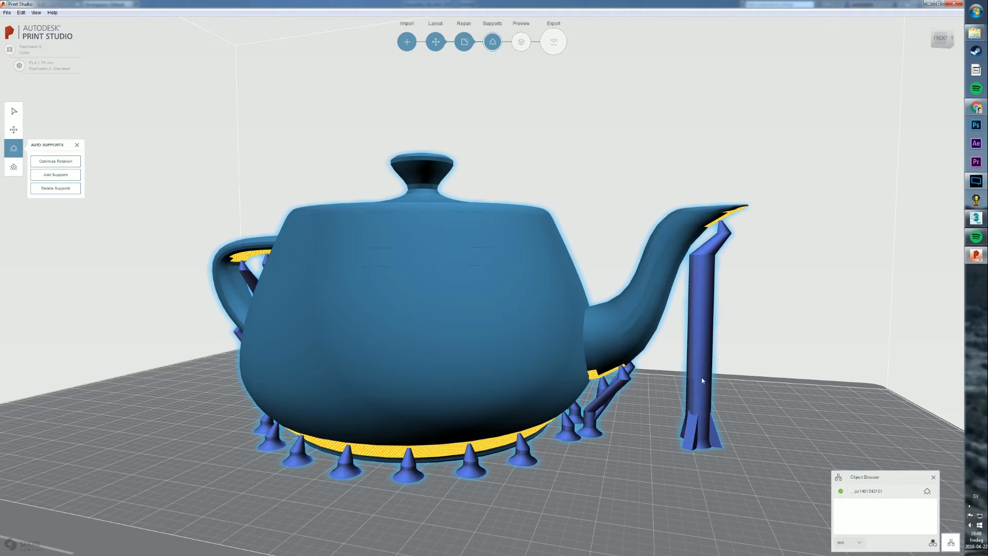
pyautogui.moveTo(710, 326); pyautogui.dragTo(699, 263, button='right')
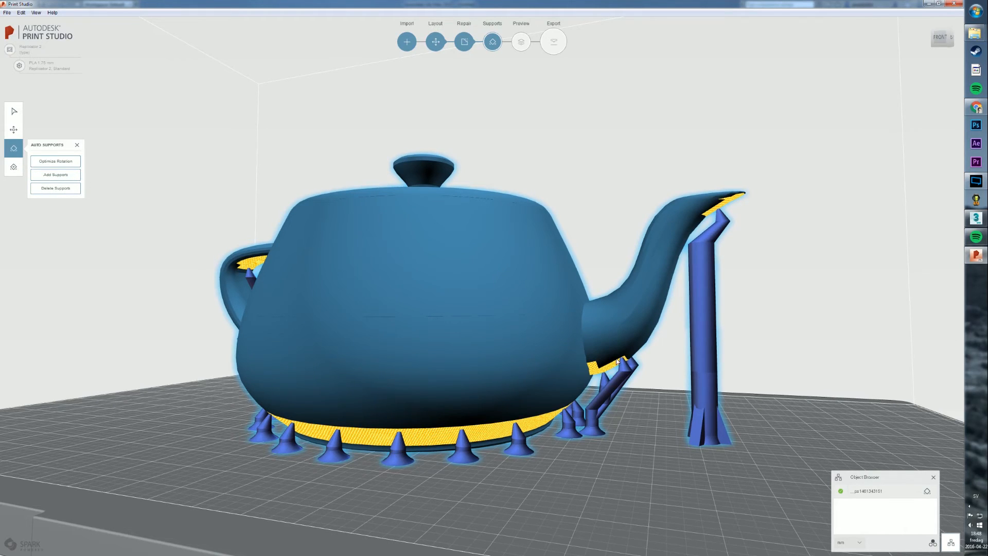
pyautogui.moveTo(621, 362); pyautogui.dragTo(291, 283, button='right')
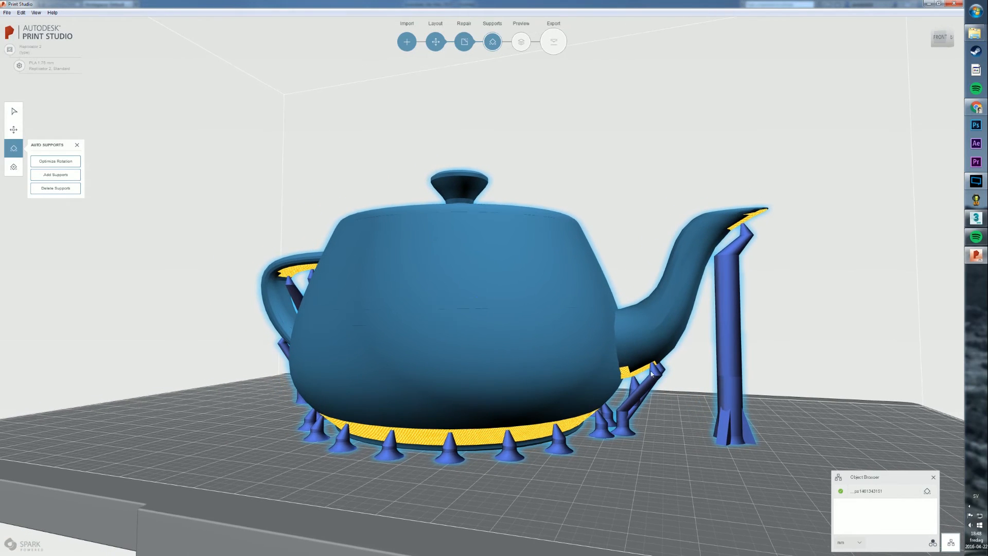
# - Delete the automatic supports, generate them once more and delete them again
pyautogui.click(55, 188)
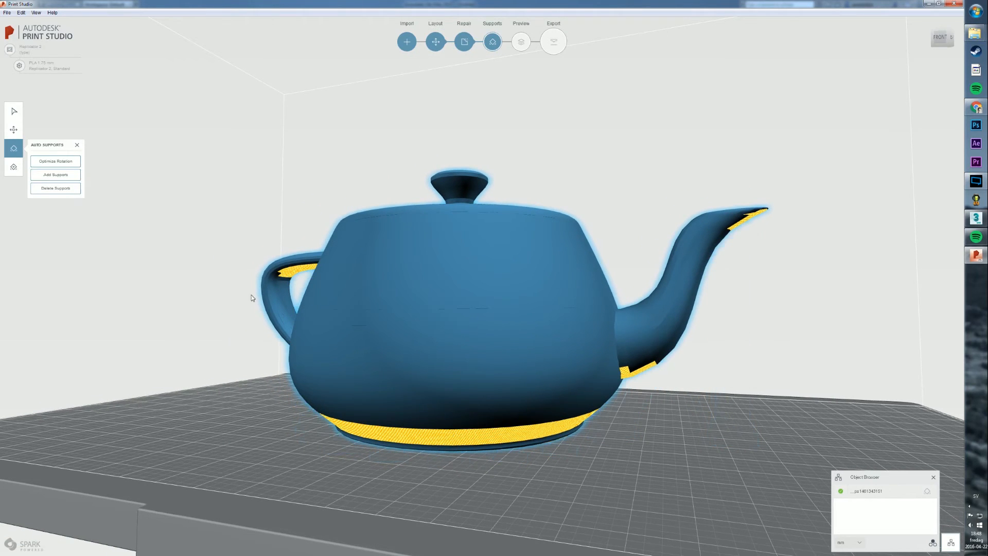
pyautogui.click(55, 175)
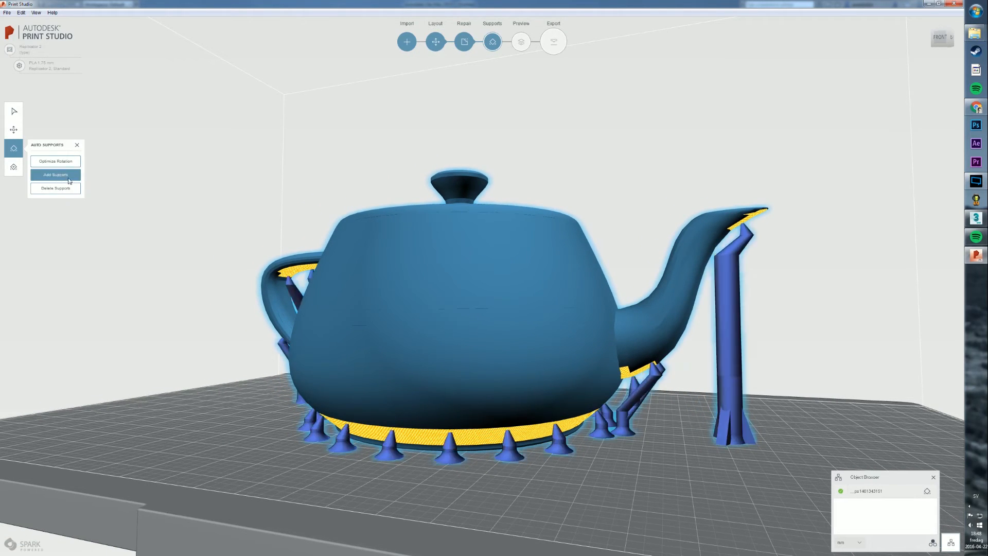
pyautogui.click(64, 189)
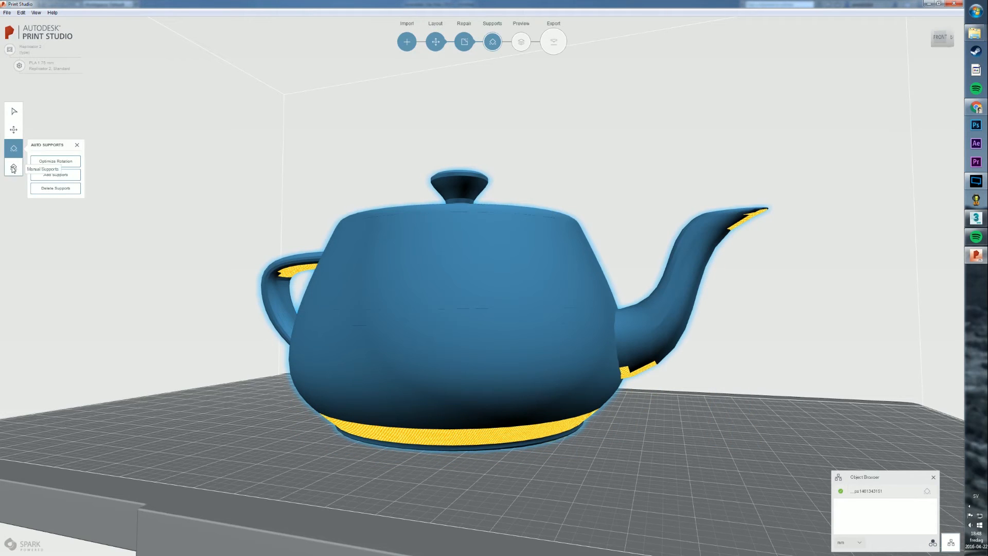
# - Switch to Manual Supports and place one support under the base rim and a slanted one under the spout's root
pyautogui.click(13, 168)
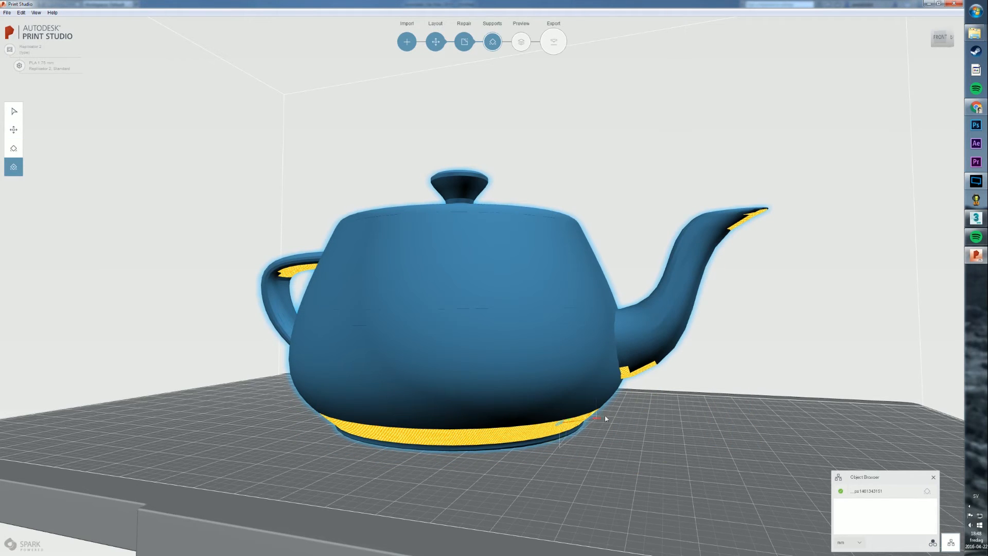
pyautogui.moveTo(602, 416); pyautogui.dragTo(518, 423, button='right')
pyautogui.click(488, 470)
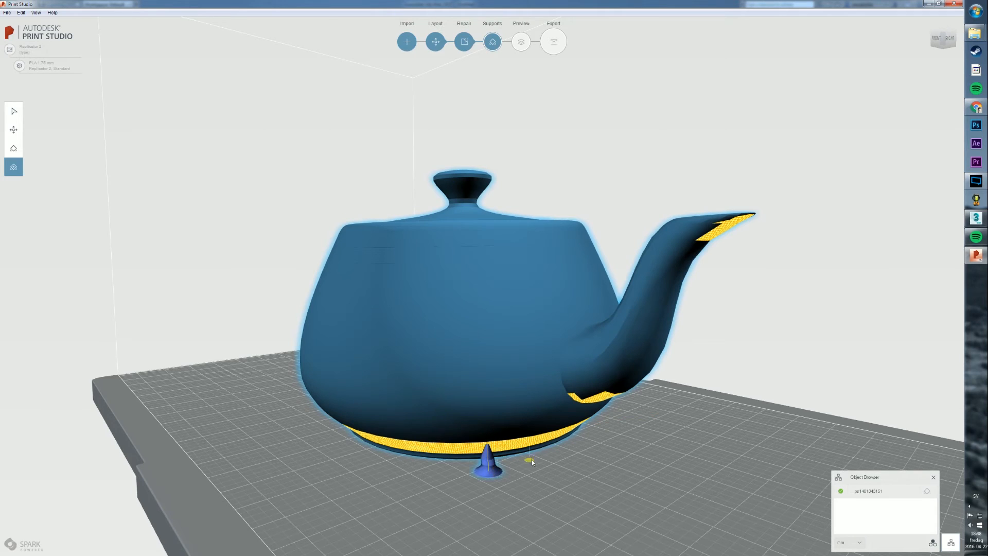
pyautogui.moveTo(516, 476); pyautogui.dragTo(517, 476)
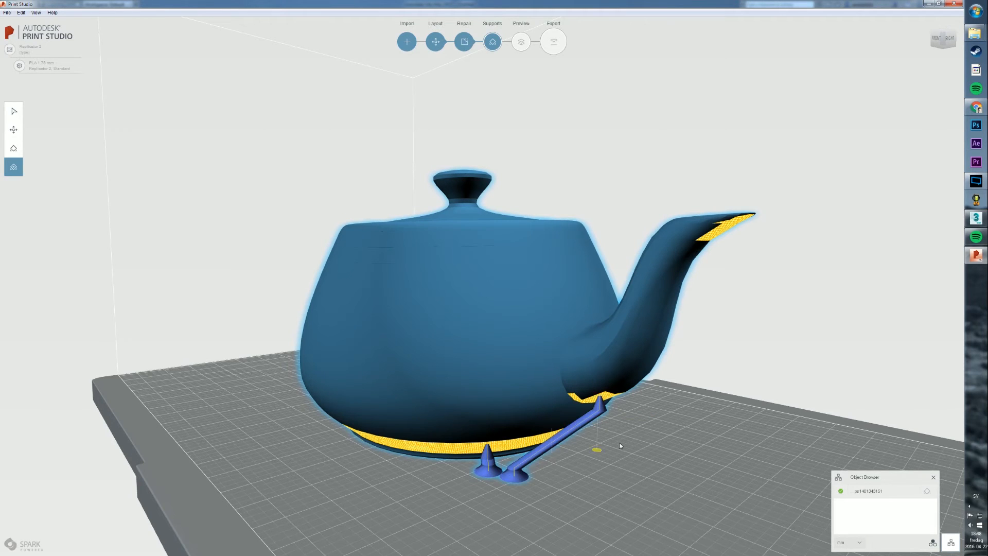
# - Place several slanted manual supports from the overhang on the spout's underside down to the print bed
pyautogui.moveTo(620, 444); pyautogui.dragTo(523, 415, button='right')
pyautogui.moveTo(482, 369); pyautogui.dragTo(443, 450)
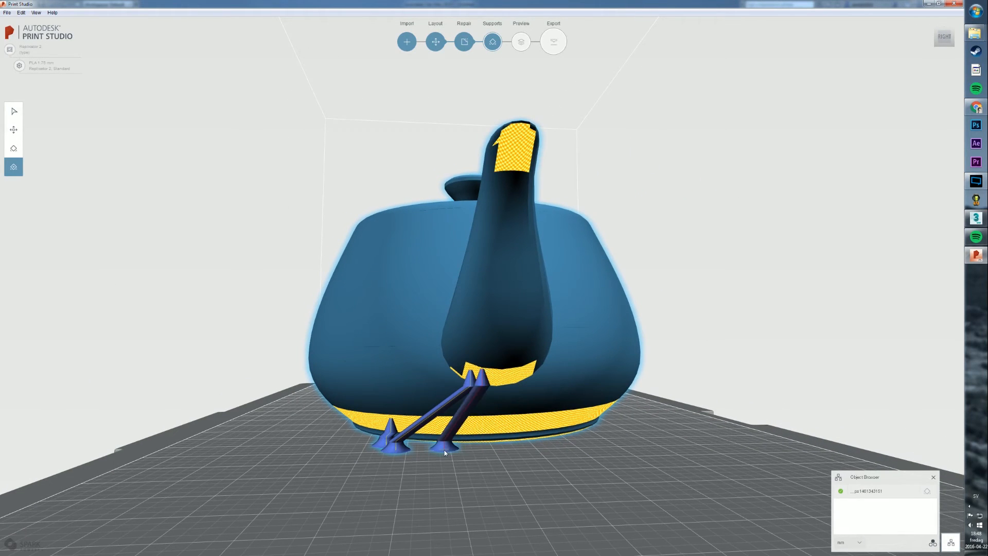
pyautogui.moveTo(454, 401); pyautogui.dragTo(461, 476)
pyautogui.moveTo(462, 473); pyautogui.dragTo(411, 407, button='right')
pyautogui.moveTo(387, 375); pyautogui.dragTo(398, 460)
pyautogui.moveTo(404, 368); pyautogui.dragTo(363, 465)
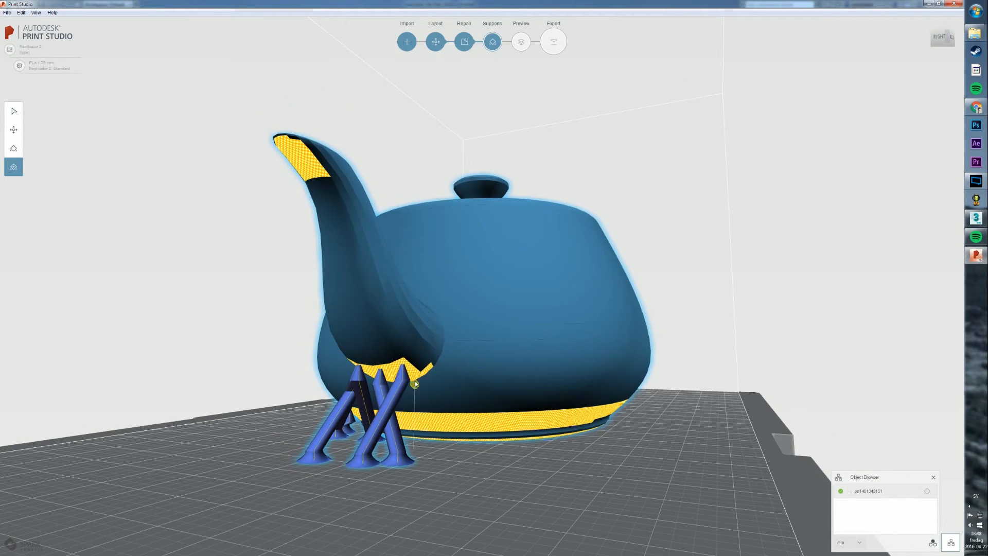
pyautogui.moveTo(416, 370); pyautogui.dragTo(461, 460)
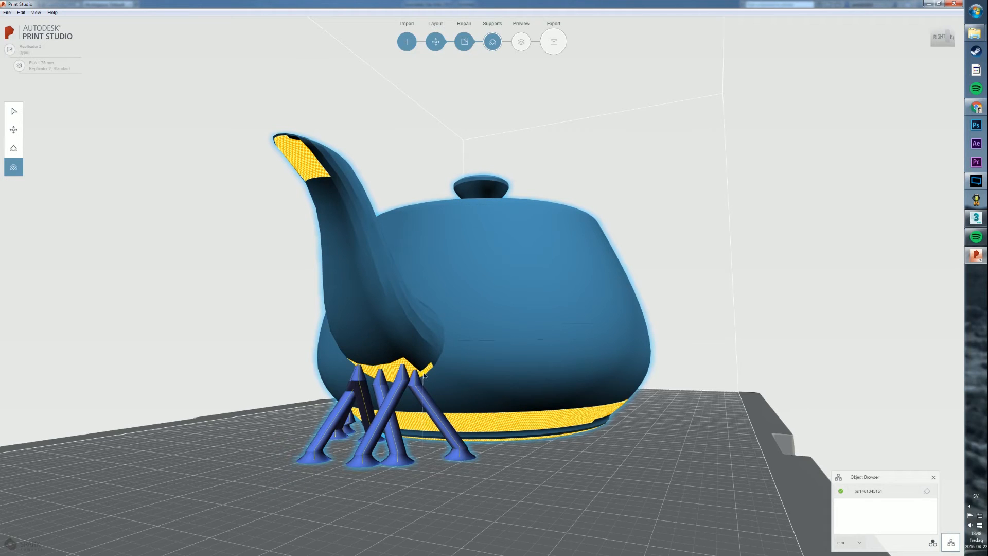
pyautogui.moveTo(423, 374); pyautogui.dragTo(442, 422)
# - Add further manual supports where the spout's underside meets the teapot body and check the support cluster
pyautogui.moveTo(443, 425); pyautogui.dragTo(318, 423, button='right')
pyautogui.scroll(6, 321, 422)
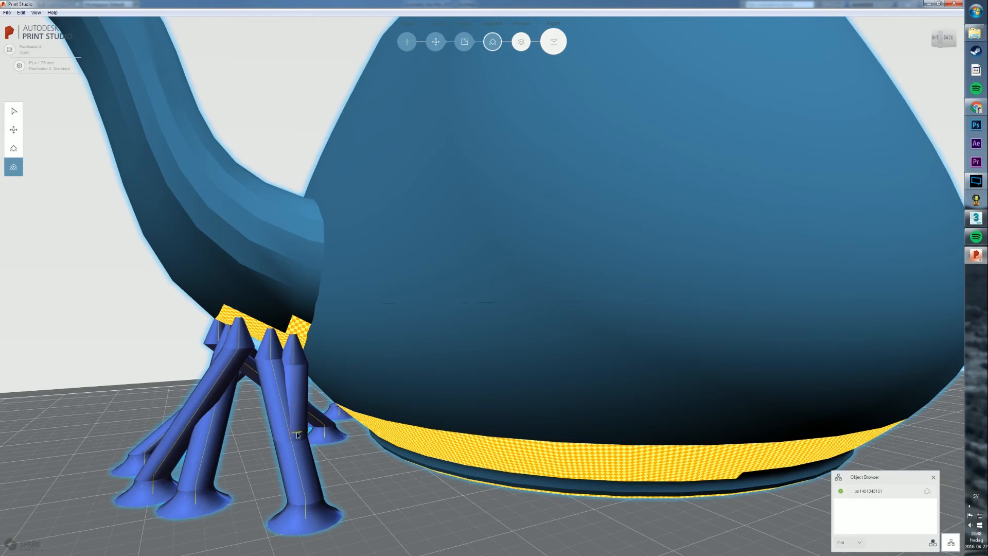
pyautogui.moveTo(291, 396); pyautogui.dragTo(366, 418)
pyautogui.moveTo(398, 439); pyautogui.dragTo(547, 472, button='right')
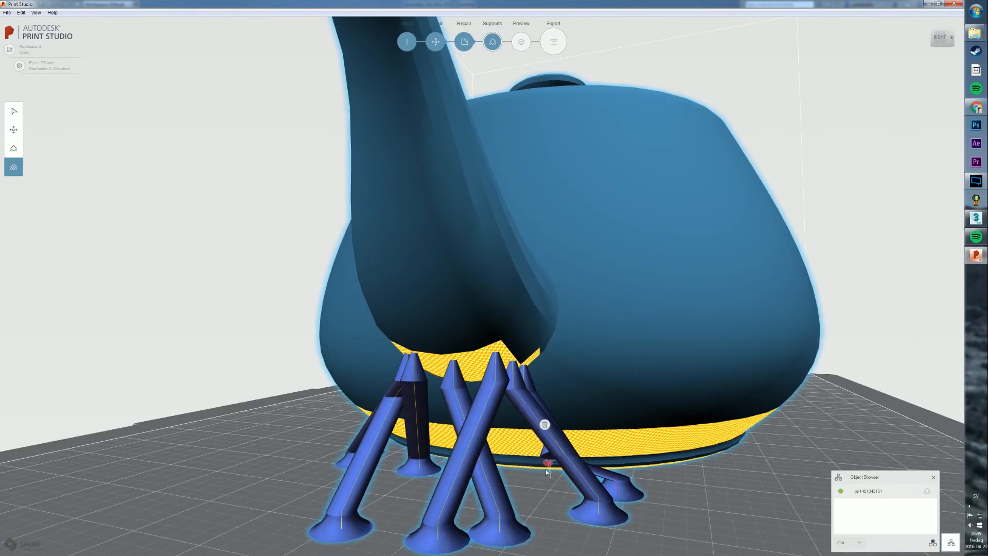
pyautogui.click(568, 474)
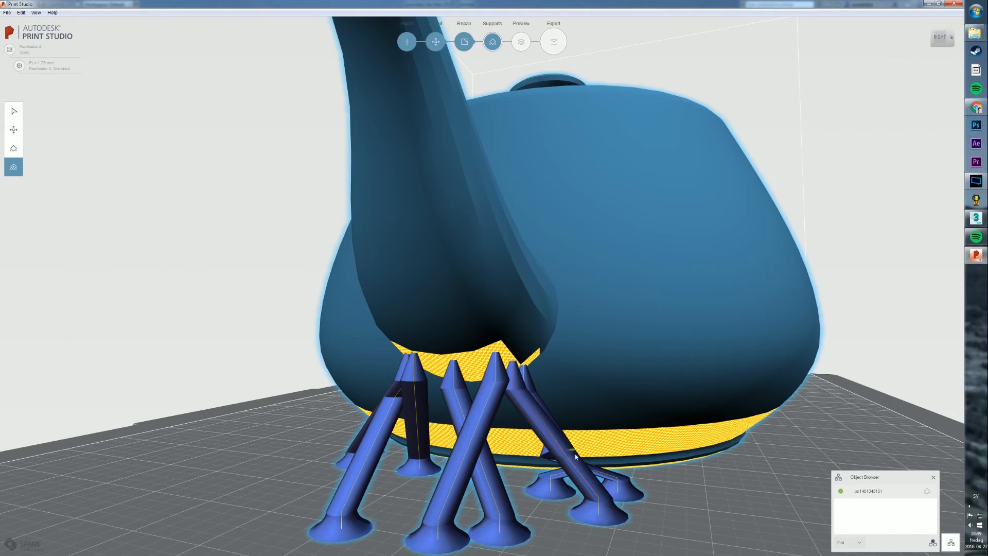
pyautogui.scroll(-3, 579, 458)
pyautogui.moveTo(613, 451); pyautogui.dragTo(531, 415, button='right')
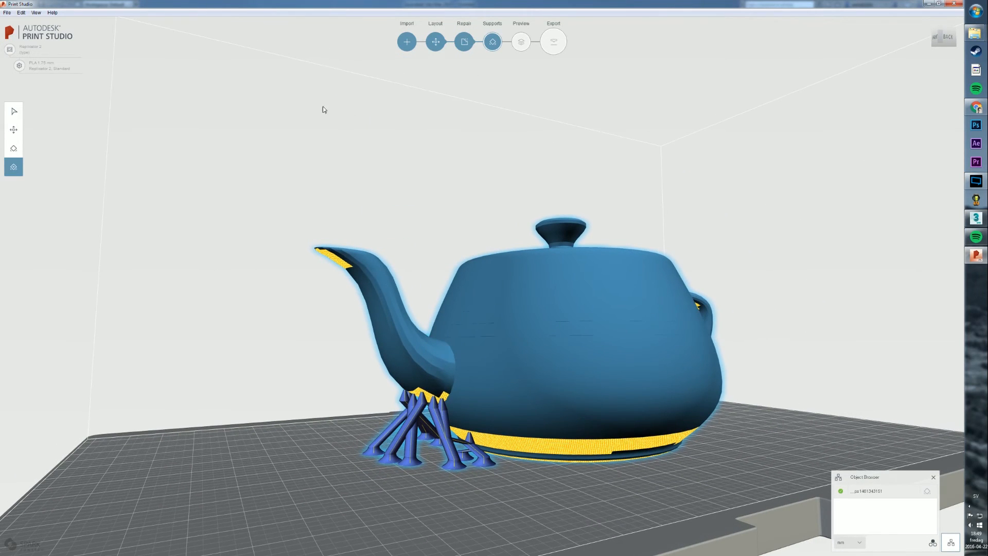
# - Generate the toolpath preview and inspect a slice through the spout's root, with its infill and support contacts
pyautogui.click(519, 47)
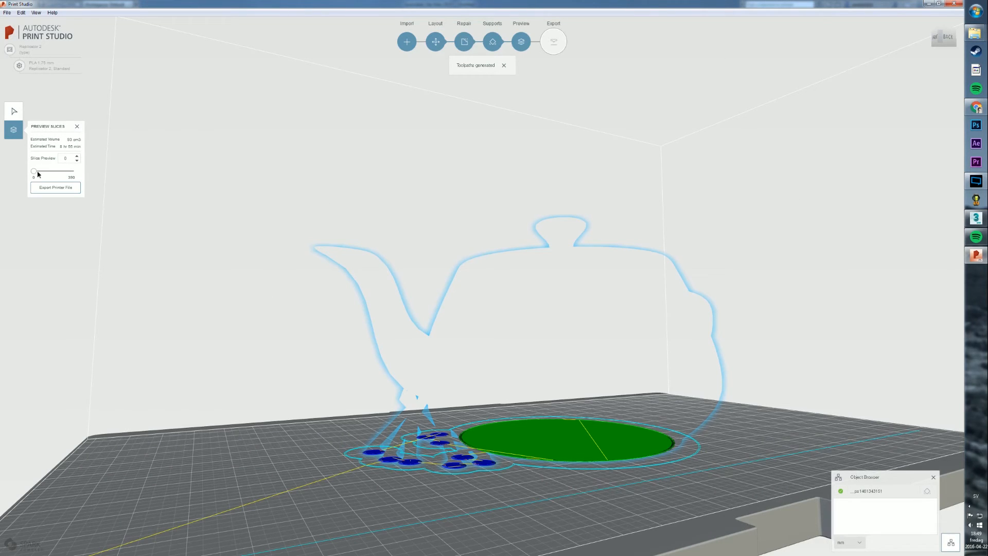
pyautogui.moveTo(35, 171); pyautogui.dragTo(45, 172)
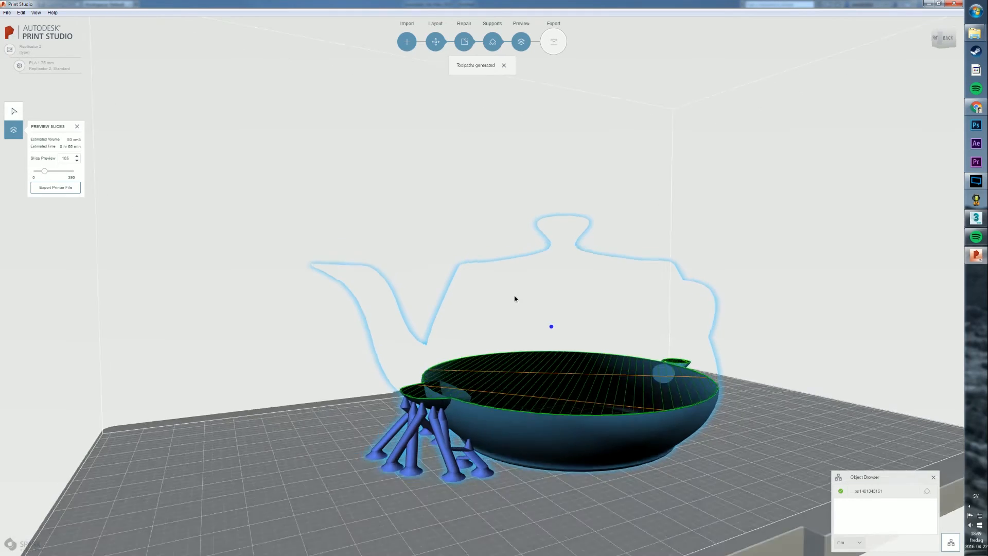
pyautogui.moveTo(515, 298); pyautogui.dragTo(510, 340, button='right')
pyautogui.moveTo(46, 175)
pyautogui.mouseDown()
pyautogui.moveTo(57, 175)
pyautogui.moveTo(44, 175)
pyautogui.mouseUp()
pyautogui.scroll(-2, 273, 327)
pyautogui.scroll(6, 446, 419)
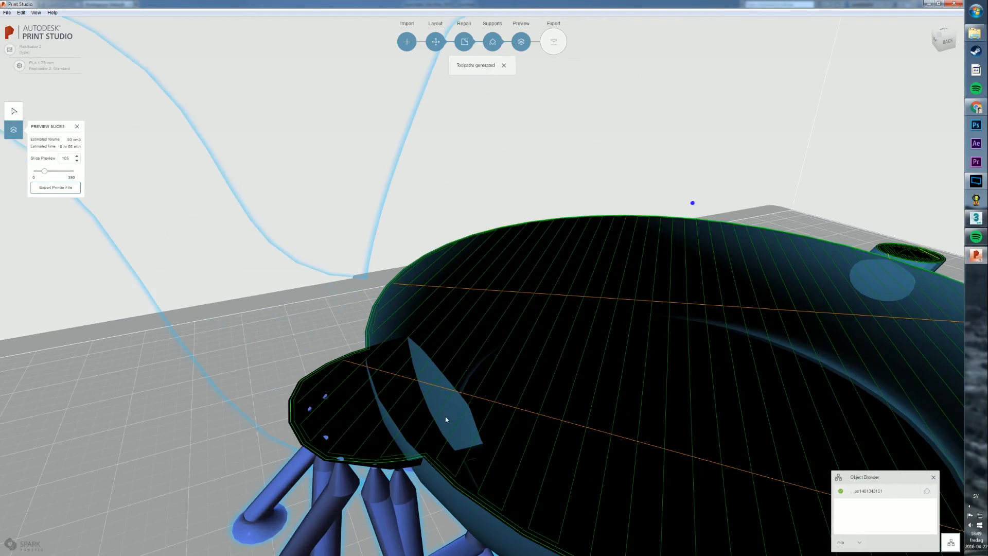
pyautogui.scroll(-2, 448, 387)
pyautogui.moveTo(457, 380); pyautogui.dragTo(432, 373, button='right')
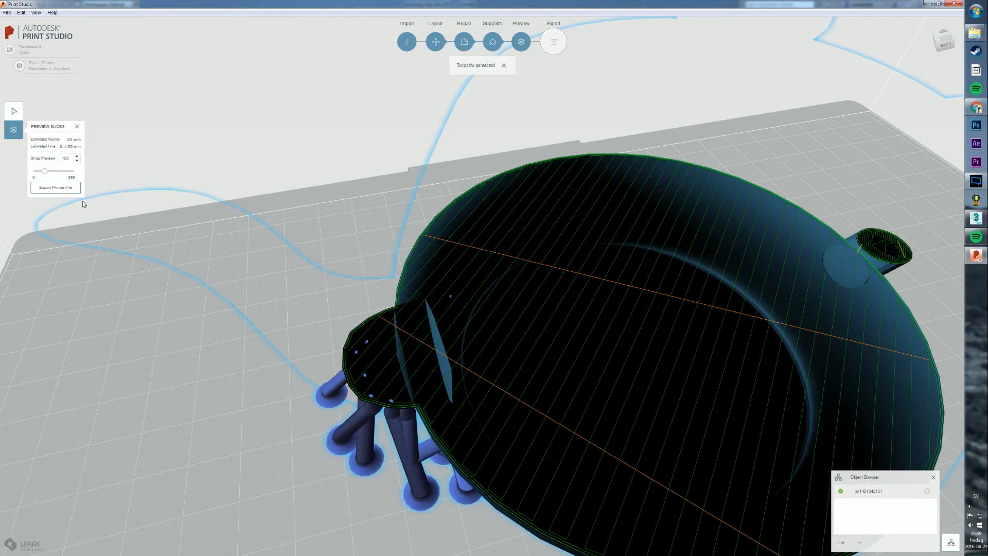
# - Run the slice preview from the first layers up to the last slice at the lid knob
pyautogui.moveTo(50, 172)
pyautogui.mouseDown()
pyautogui.moveTo(41, 175)
pyautogui.moveTo(71, 174)
pyautogui.moveTo(35, 173)
pyautogui.mouseUp()
pyautogui.moveTo(54, 171); pyautogui.dragTo(74, 171)
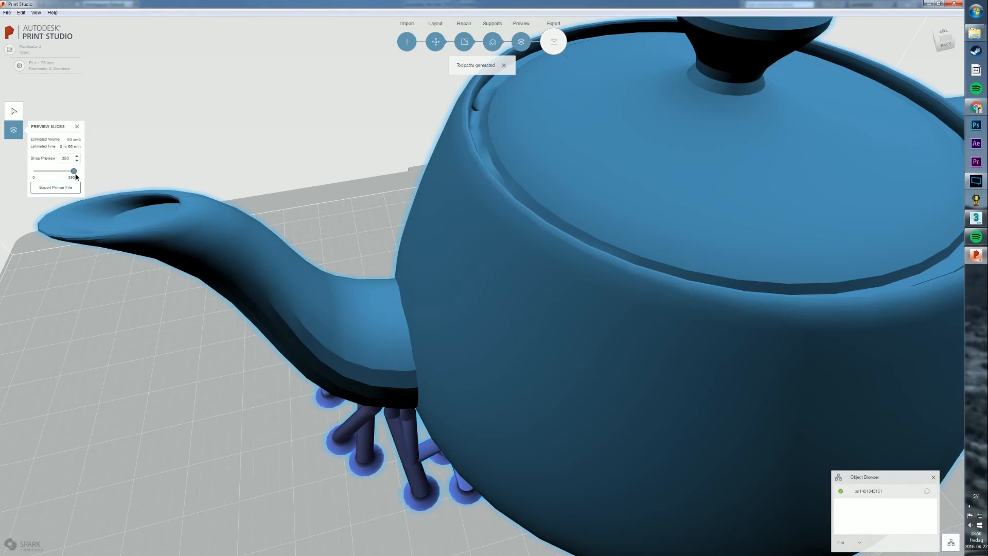
pyautogui.scroll(-5, 560, 161)
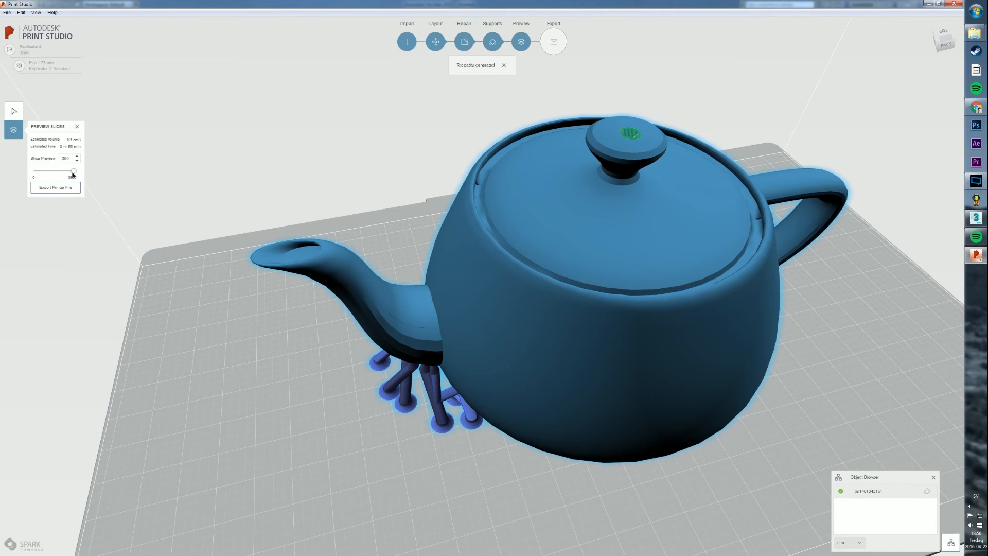
pyautogui.moveTo(69, 174)
pyautogui.mouseDown()
pyautogui.moveTo(60, 174)
pyautogui.moveTo(89, 176)
pyautogui.mouseUp()
# - Generate the printer file for the Replicator 2, cancel saving it and return to the supports stage
pyautogui.click(560, 46)
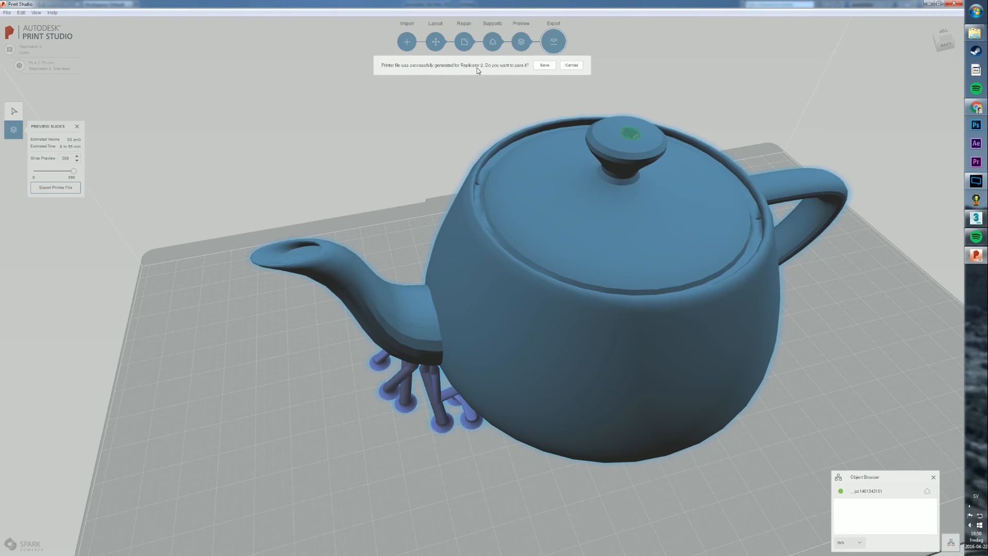
pyautogui.click(570, 67)
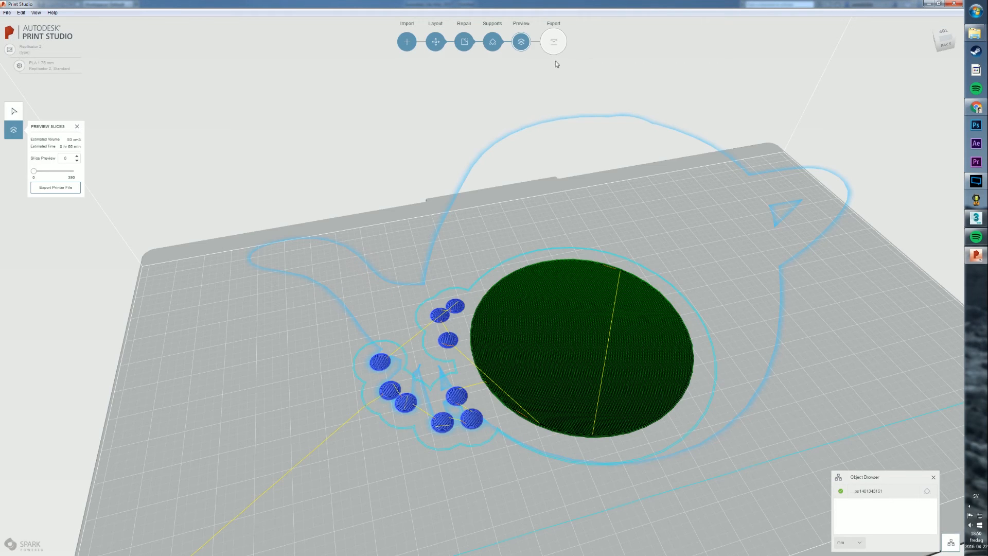
pyautogui.click(492, 42)
pyautogui.click(494, 43)
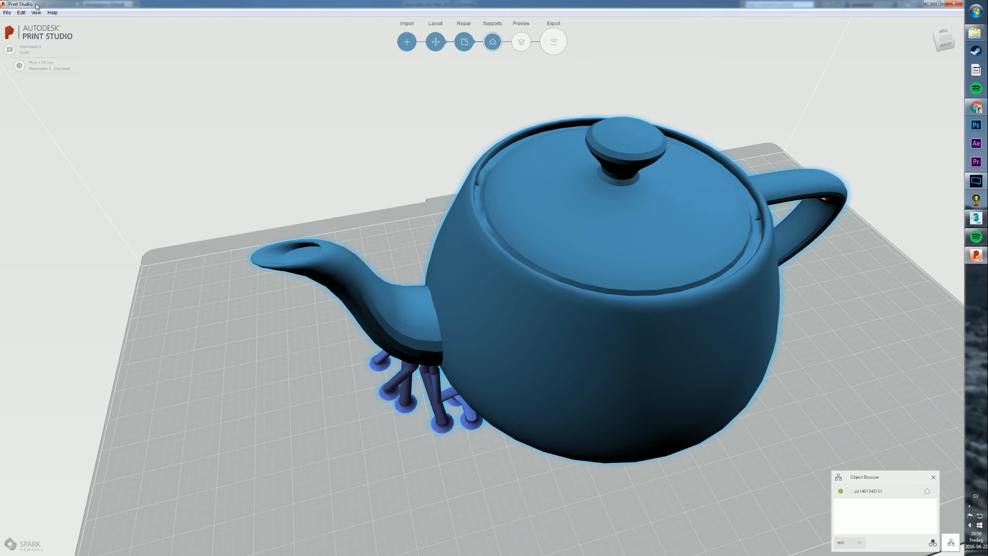
# - Save the teapot with its supports as an STL file named TeaPo in the Documents library
pyautogui.click(7, 13)
pyautogui.click(30, 39)
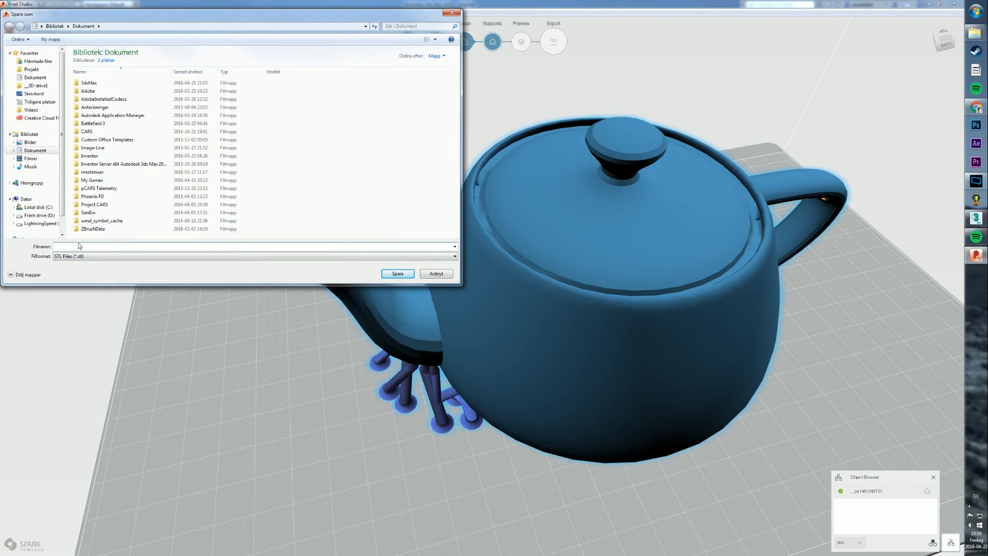
pyautogui.click(76, 246)
pyautogui.write('TeaPo')
pyautogui.press('Return')
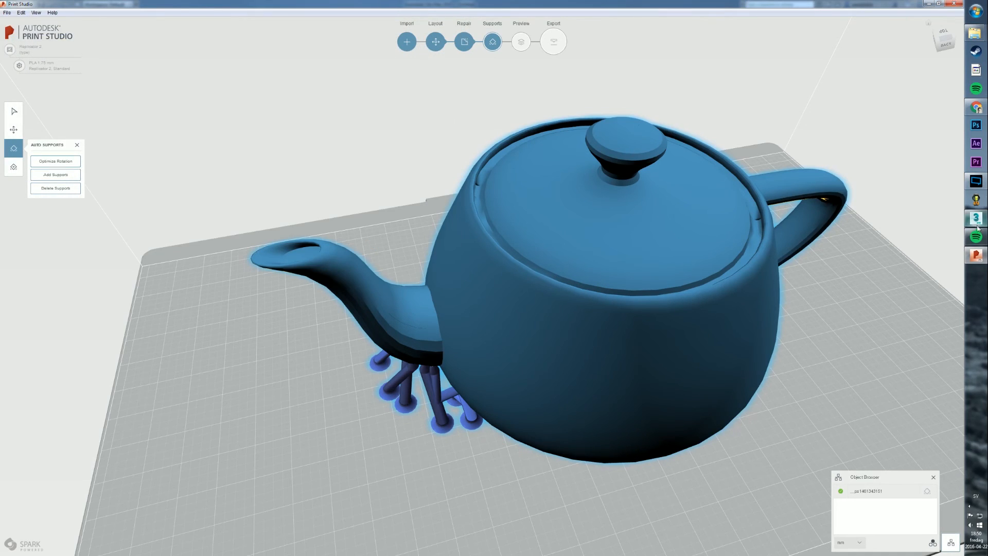
# - Switch to 3ds Max, delete the original teapot and start importing a file
pyautogui.click(978, 227)
pyautogui.press('Delete')
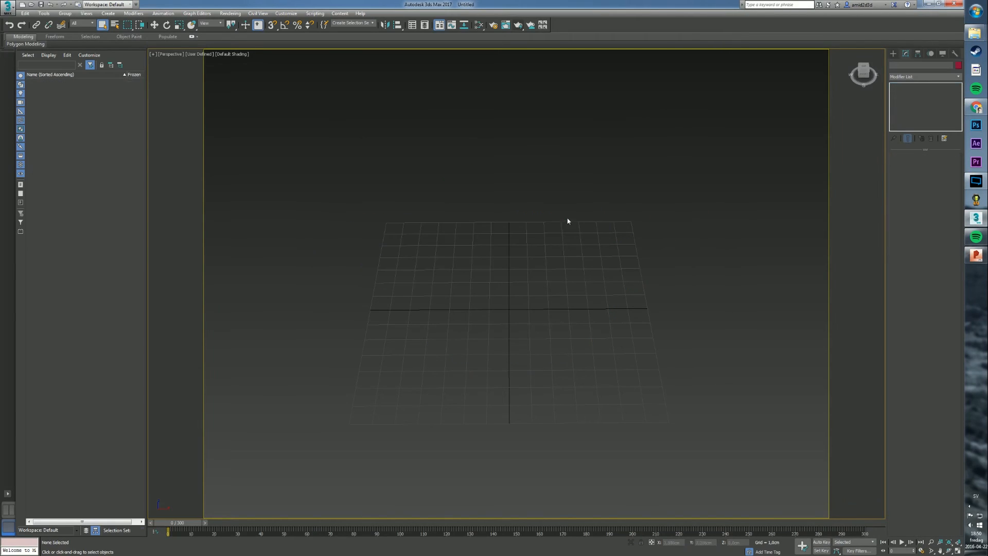
pyautogui.click(30, 13)
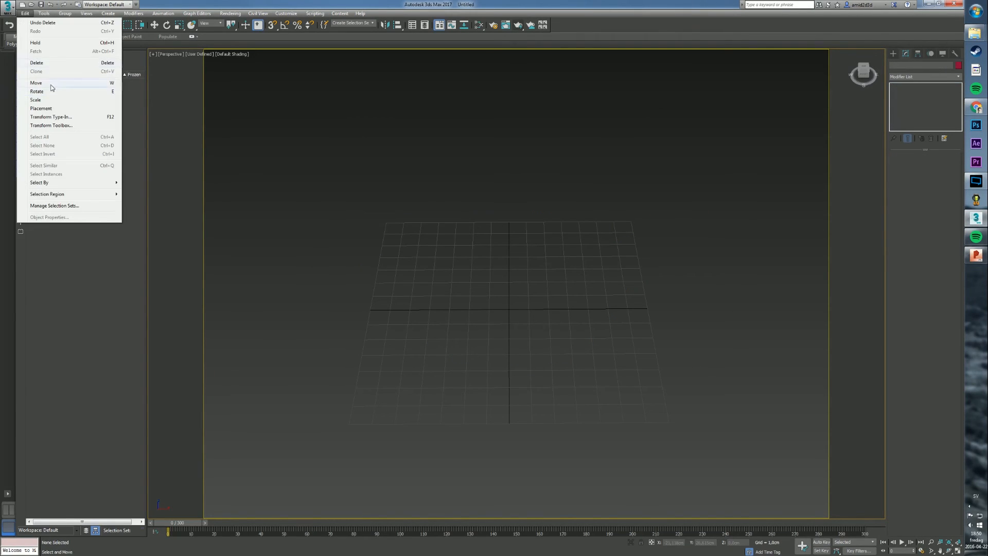
pyautogui.click(9, 7)
pyautogui.click(36, 116)
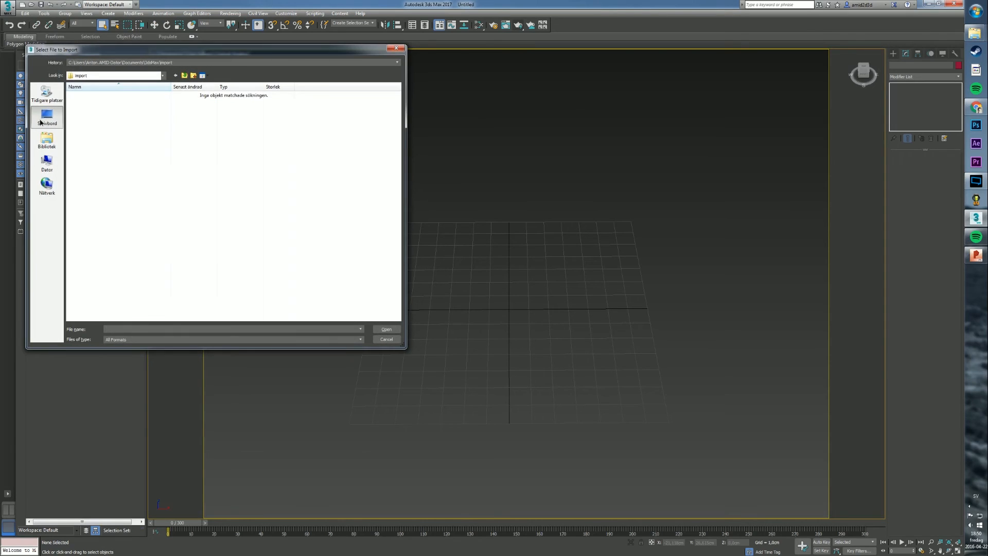
# - Look for the teapot STL on the desktop, check its save folder in Print Studio and return to the 3ds Max import
pyautogui.click(40, 122)
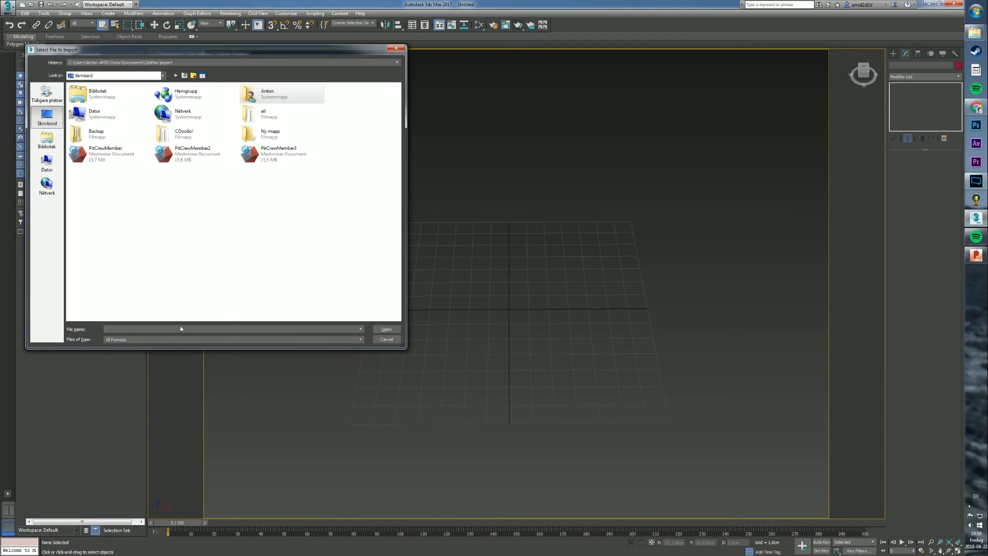
pyautogui.click(196, 151)
pyautogui.click(976, 255)
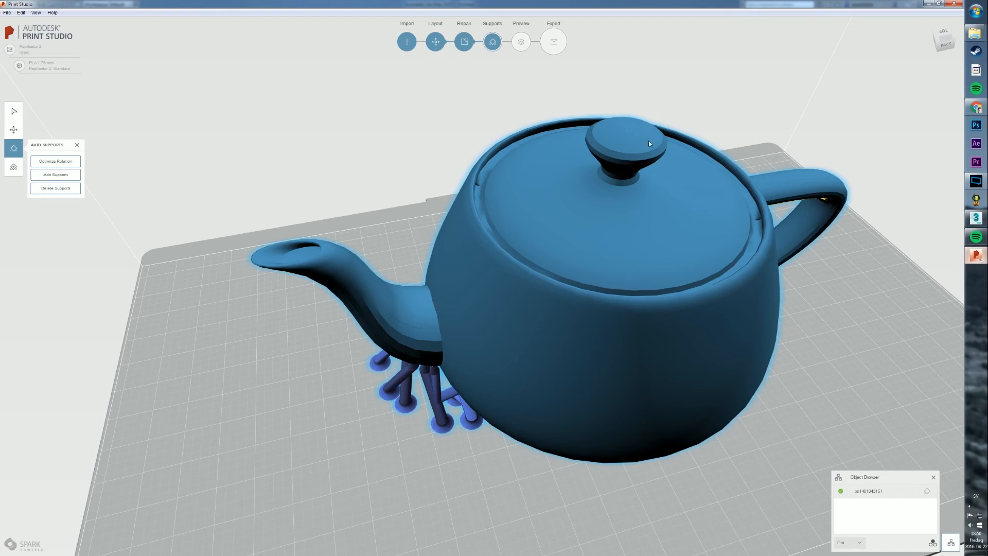
pyautogui.click(7, 12)
pyautogui.click(26, 40)
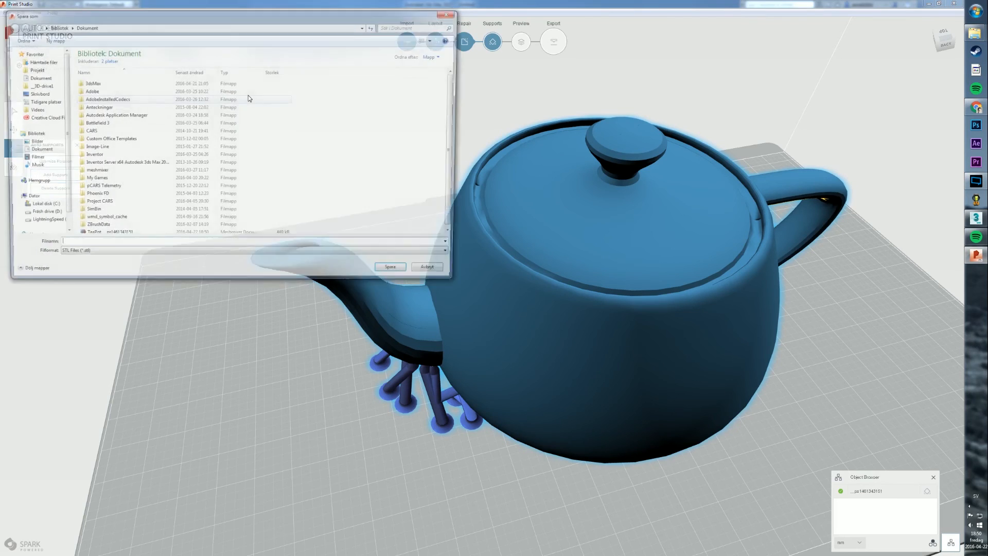
pyautogui.click(976, 219)
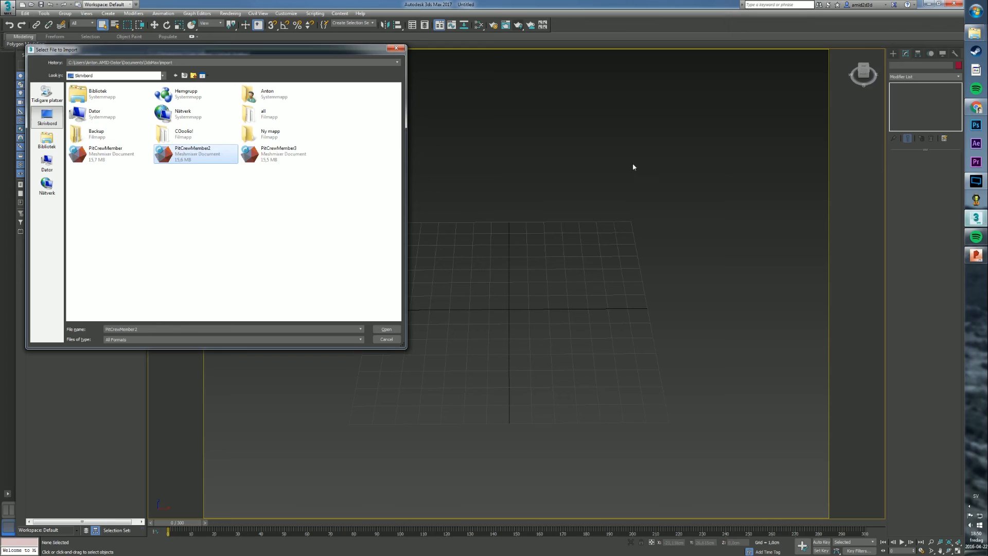
# - Import the TeaPot STL file from the Documents library, keeping the default weld and auto-smooth options
pyautogui.click(46, 140)
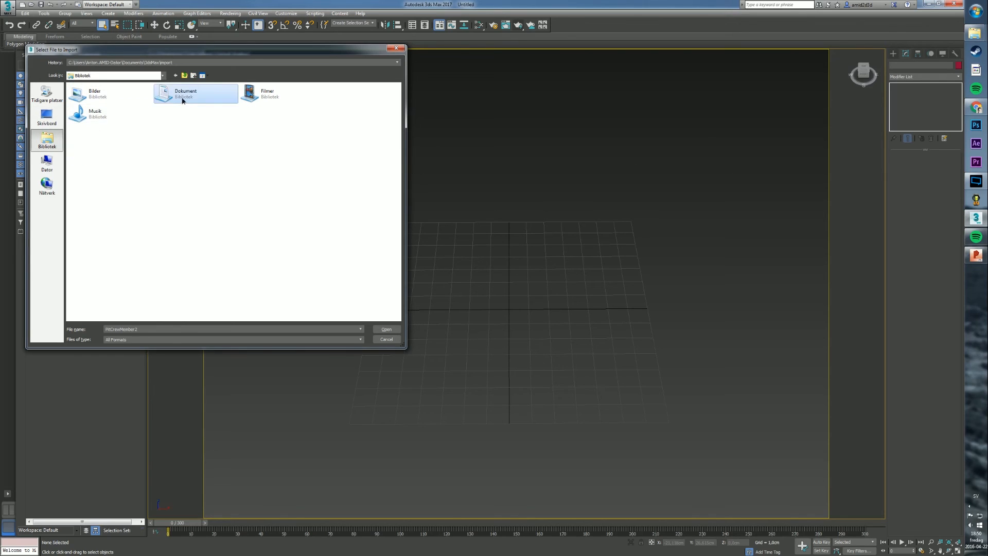
pyautogui.doubleClick(178, 95)
pyautogui.doubleClick(106, 238)
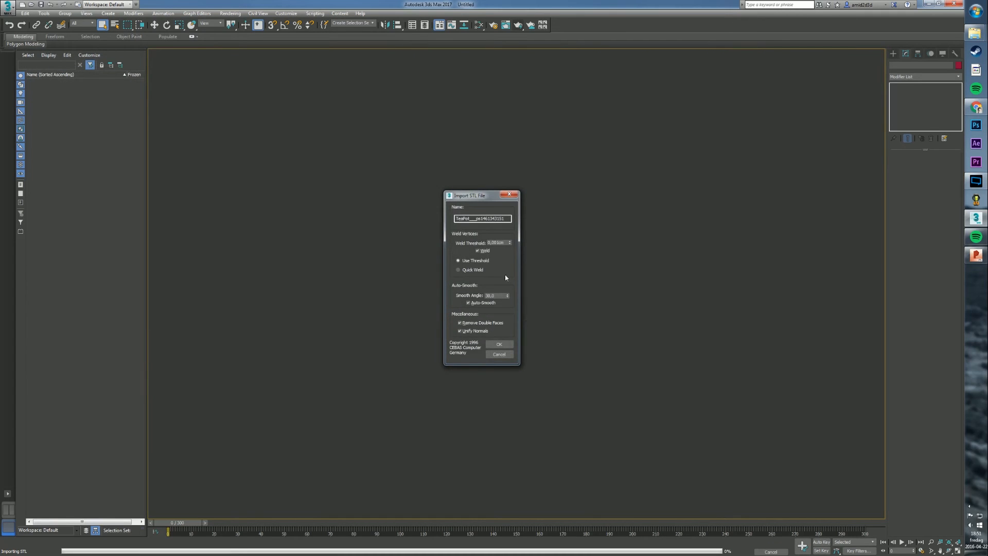
pyautogui.click(500, 344)
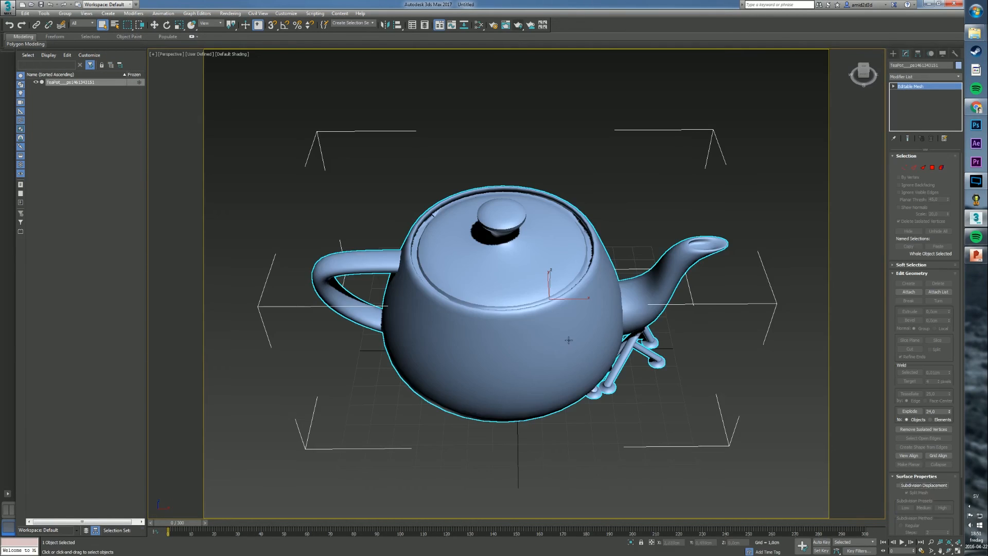
# - Examine the imported teapot's support struts beneath the spout up close, then deselect the mesh and view the whole model
pyautogui.rightClick(666, 375)
pyautogui.click(647, 372)
pyautogui.click(725, 364)
pyautogui.moveTo(688, 387); pyautogui.dragTo(541, 323, button='middle')
pyautogui.click(538, 322)
pyautogui.scroll(6, 453, 325)
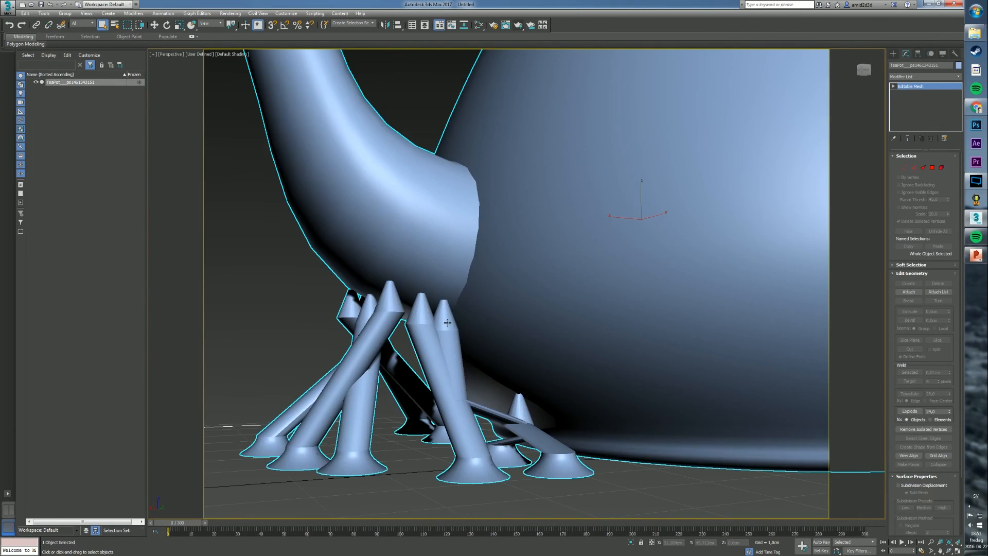
pyautogui.keyDown('alt'); pyautogui.moveTo(447, 323); pyautogui.dragTo(571, 373, button='middle'); pyautogui.keyUp('alt')
pyautogui.scroll(-4, 603, 347)
pyautogui.scroll(-4, 603, 347)
pyautogui.click(673, 214)
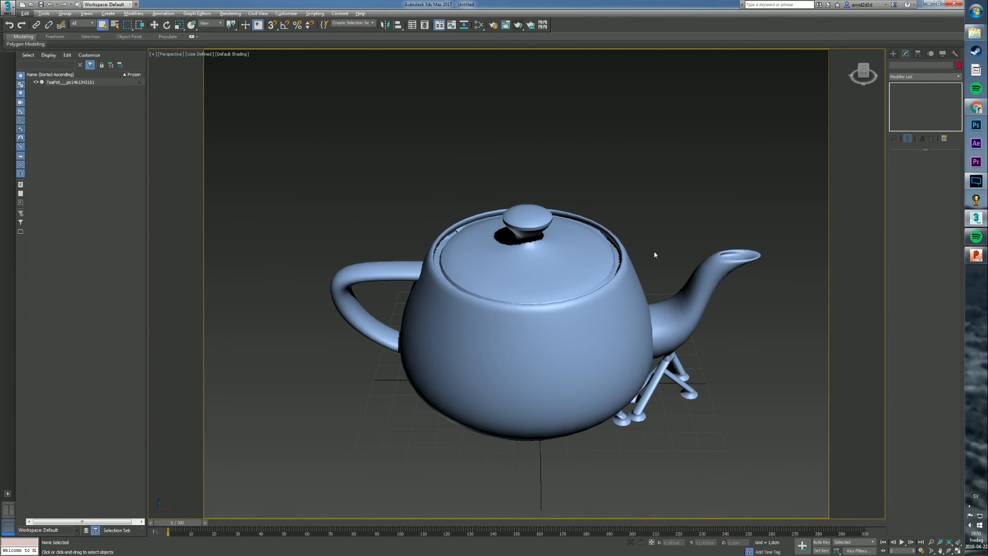
pyautogui.keyDown('alt'); pyautogui.moveTo(655, 249); pyautogui.dragTo(656, 267, button='middle'); pyautogui.keyUp('alt')
pyautogui.scroll(2, 622, 258)
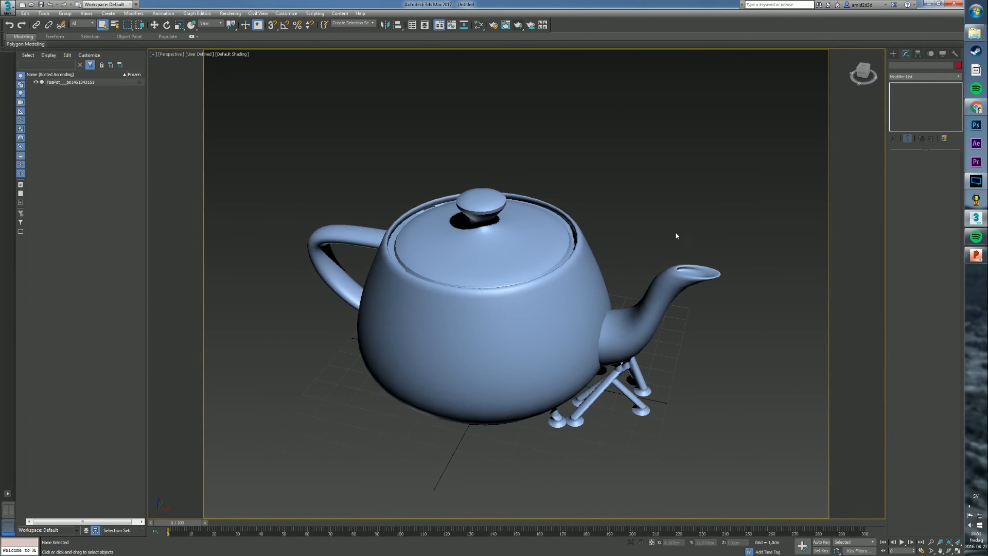